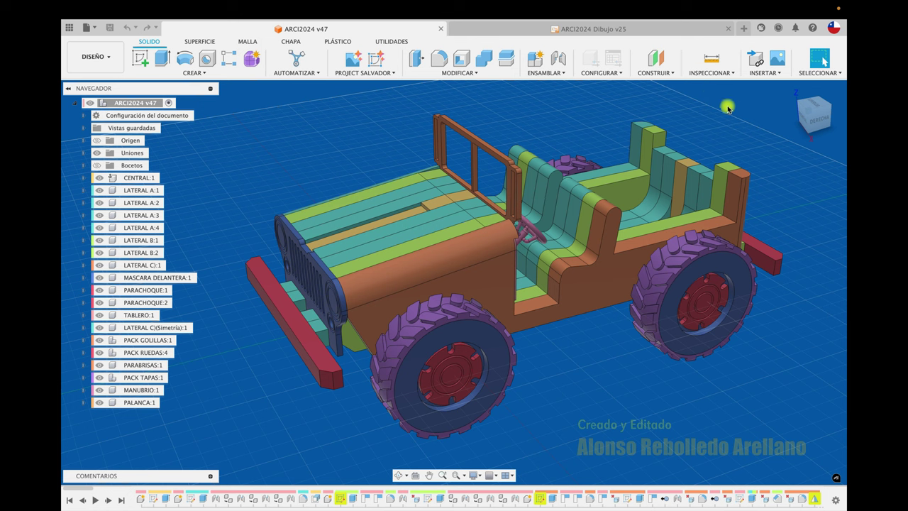
Disable Mostrar colores de componente so the jeep shows wood, then open the ARCI2024 Dibujo v25 drawing.
left_click(757, 74)
mouse_move(710, 74)
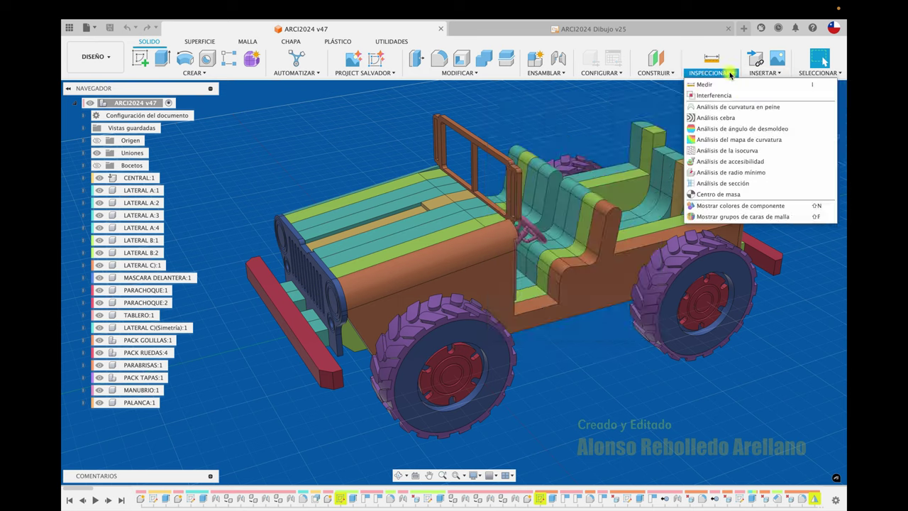
left_click(718, 205)
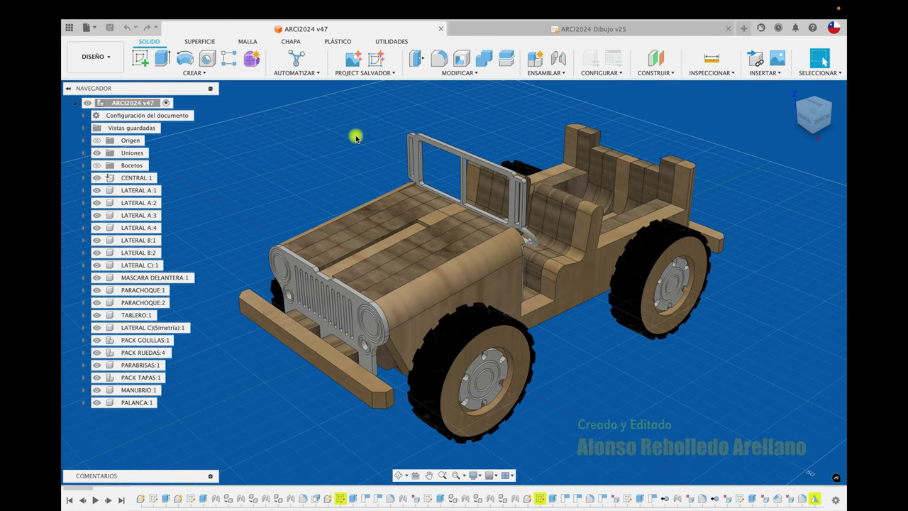
left_click(503, 30)
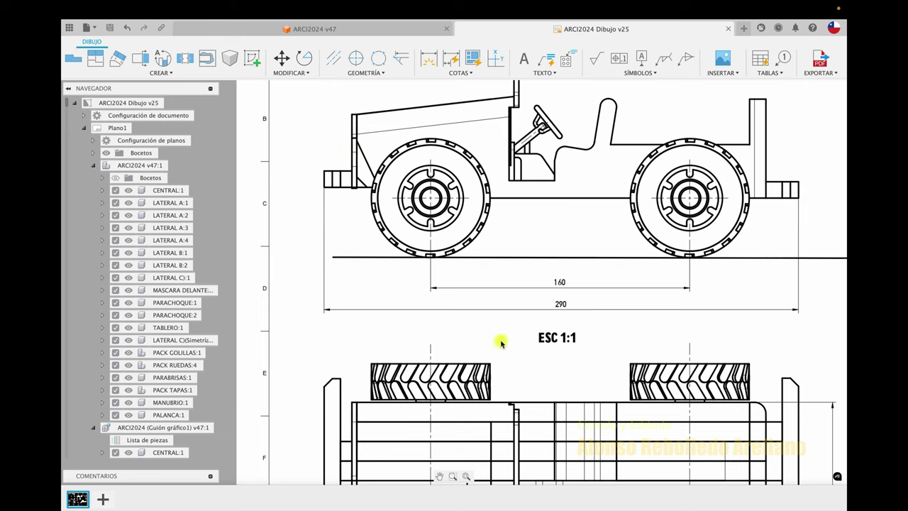
Collapse view nodes ARCI2024 v47:1 through v47:8 and the two storyboard nodes in the browser.
scroll(519, 319, "down", 1)
scroll(518, 320, "down", 1)
scroll(528, 312, "down", 1)
scroll(532, 310, "down", 1)
scroll(532, 310, "down", 1)
scroll(532, 310, "up", 1)
scroll(532, 310, "up", 1)
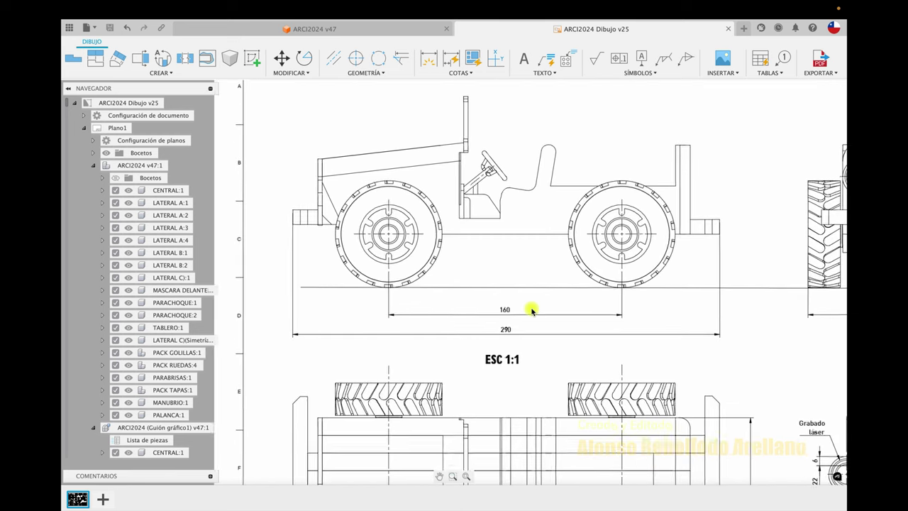
scroll(532, 310, "up", 1)
scroll(532, 310, "up", 1)
scroll(537, 308, "up", 1)
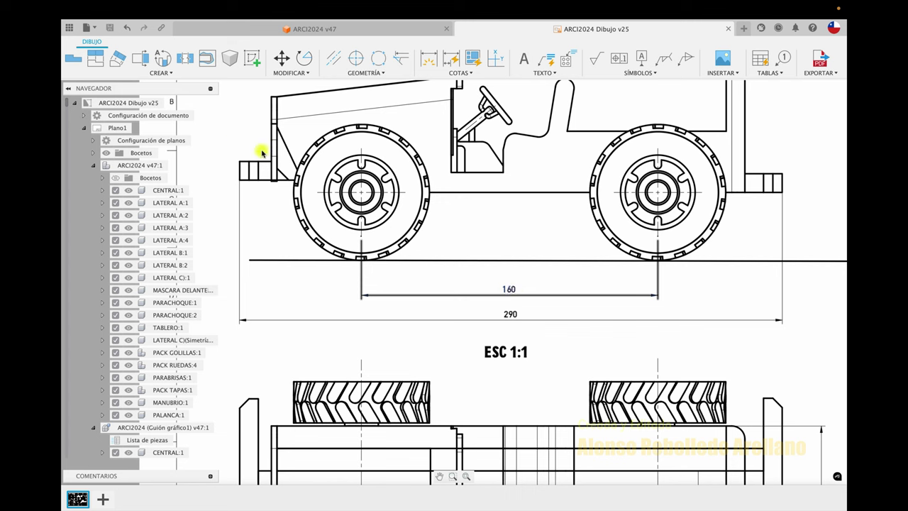
mouse_move(149, 115)
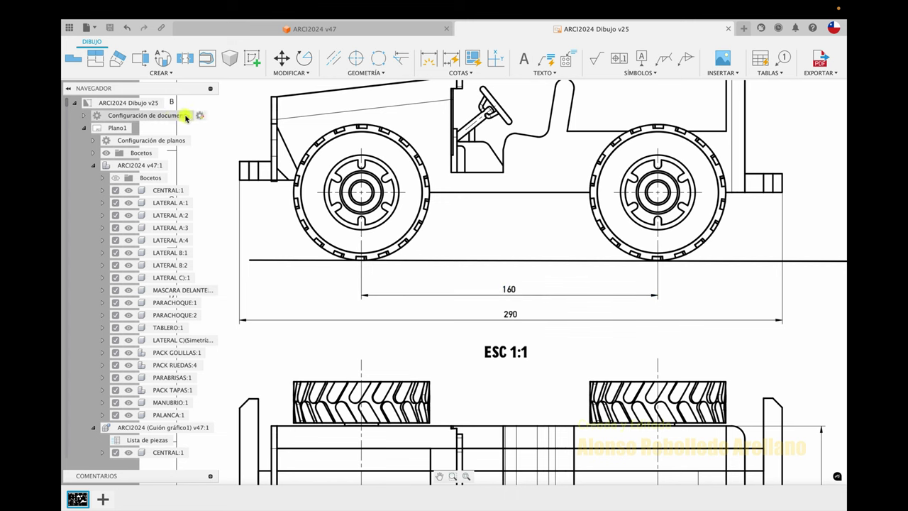
left_click(93, 166)
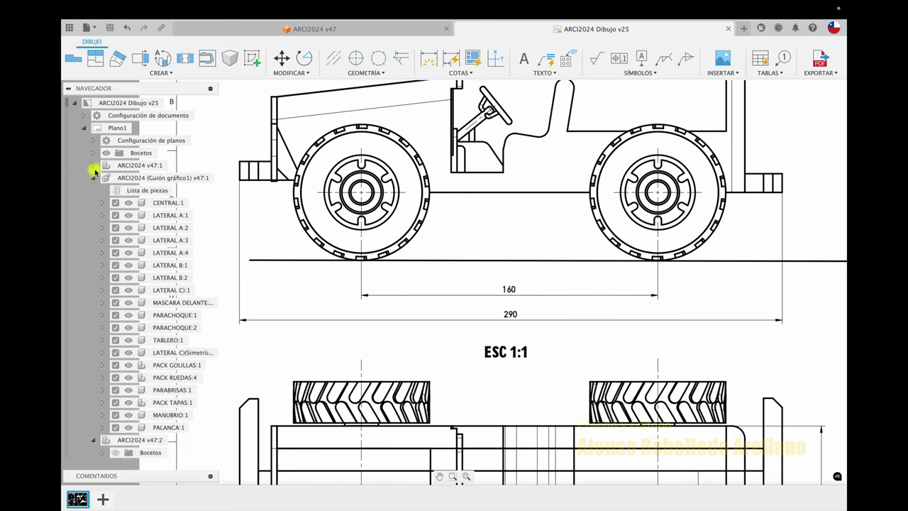
left_click(93, 177)
left_click(93, 192)
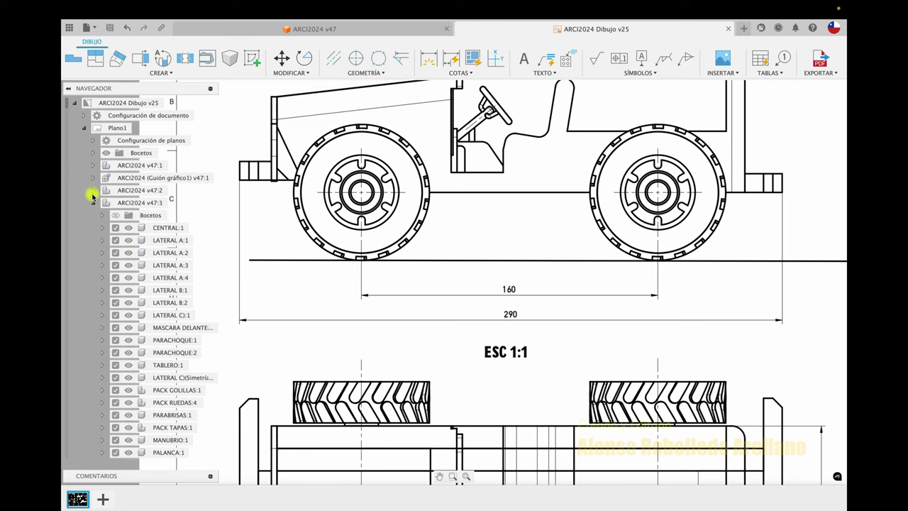
left_click(93, 203)
left_click(94, 214)
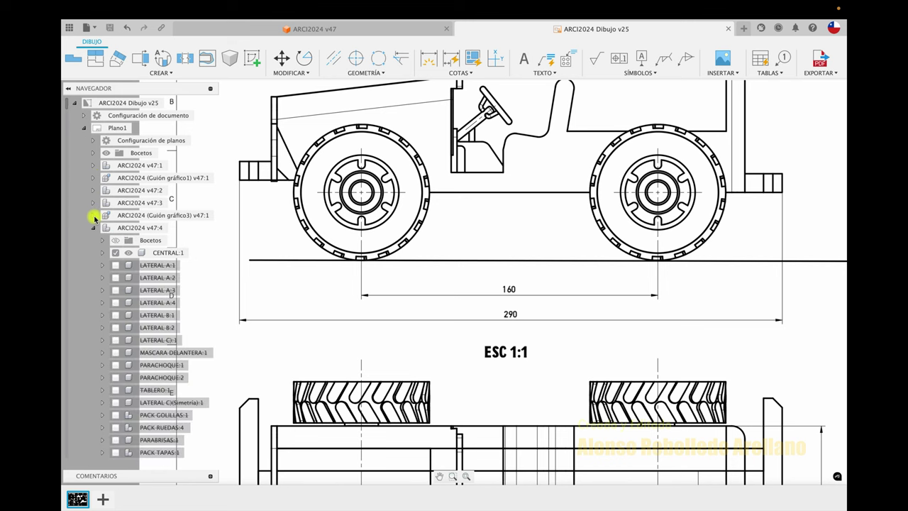
left_click(92, 227)
left_click(93, 239)
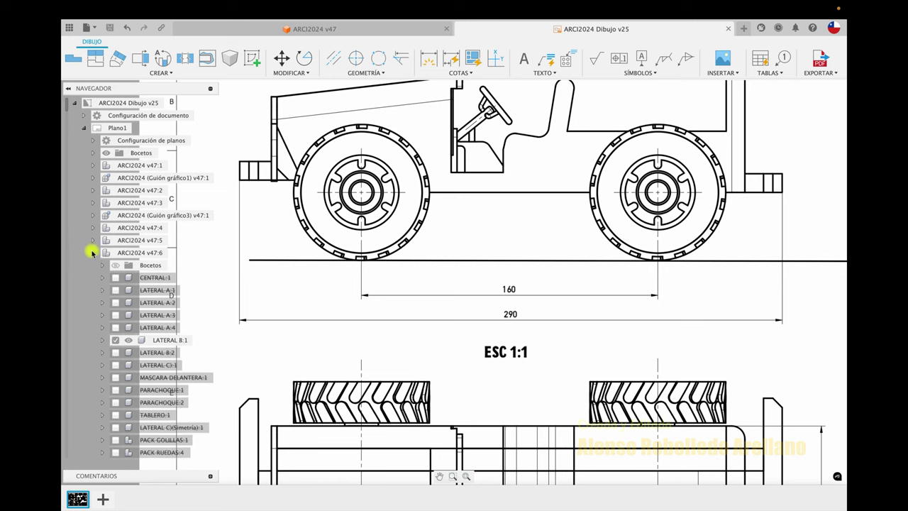
left_click(92, 252)
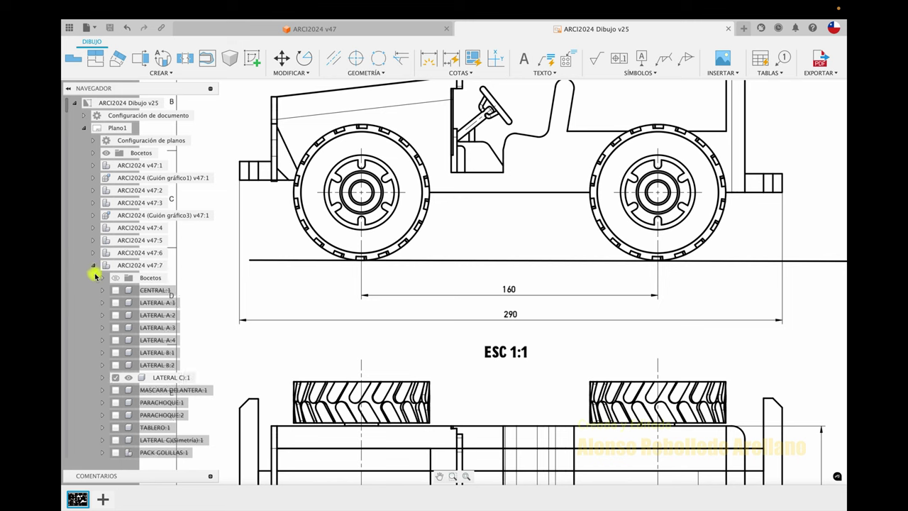
left_click(93, 265)
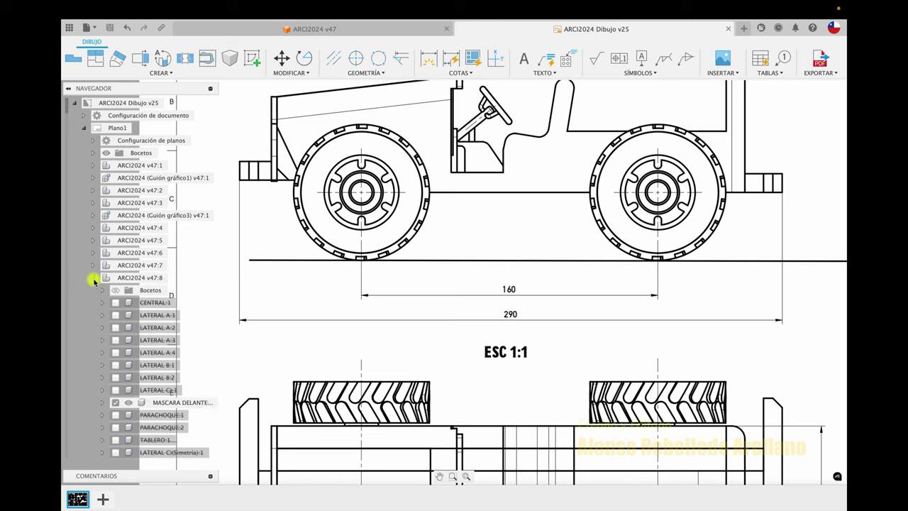
left_click(93, 278)
Collapse the remaining view nodes ARCI2024 v47:9 through v47:17.
left_click(94, 291)
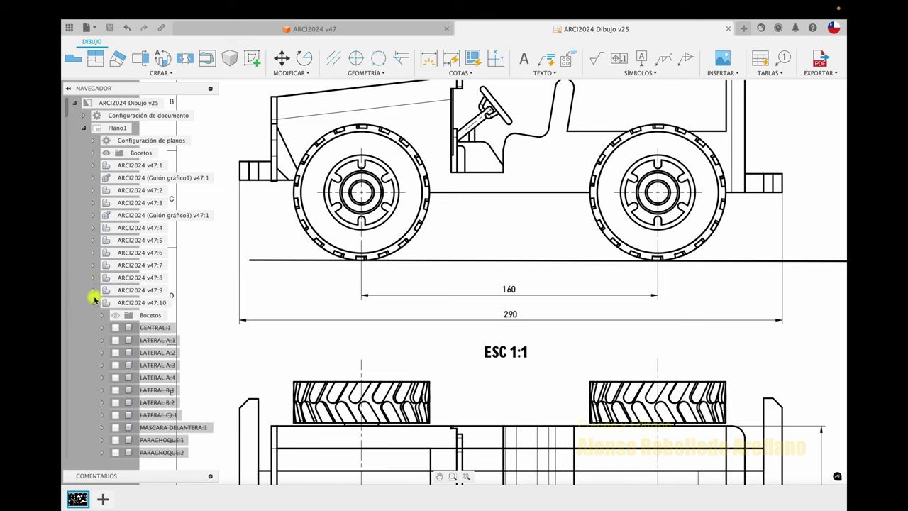
left_click(93, 302)
left_click(93, 315)
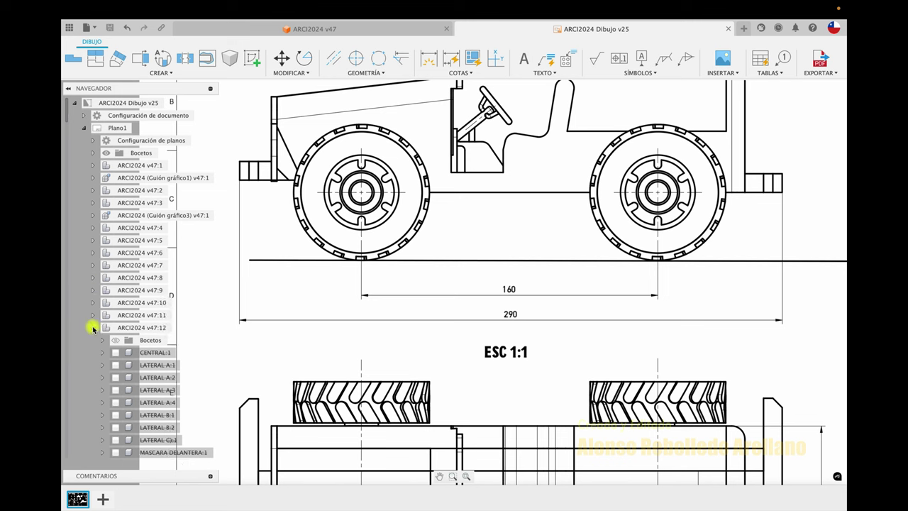
left_click(93, 327)
left_click(94, 341)
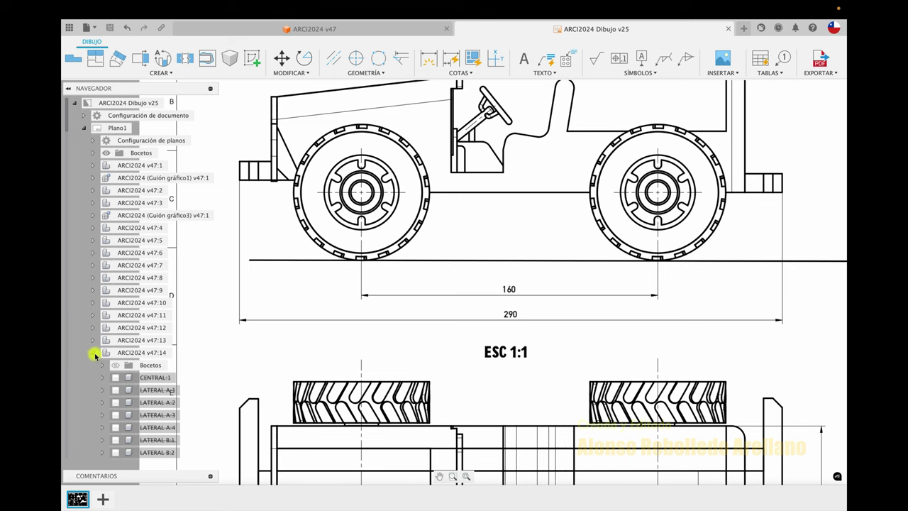
left_click(94, 353)
left_click(94, 365)
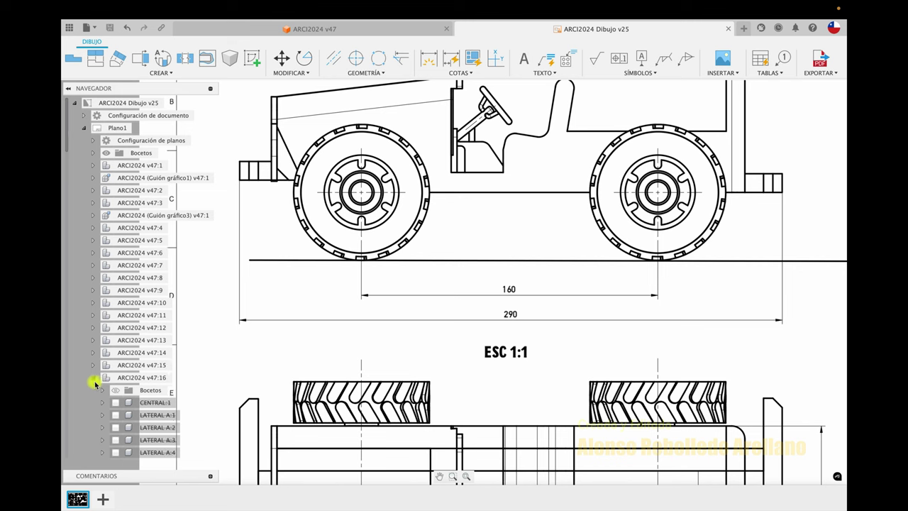
left_click(94, 378)
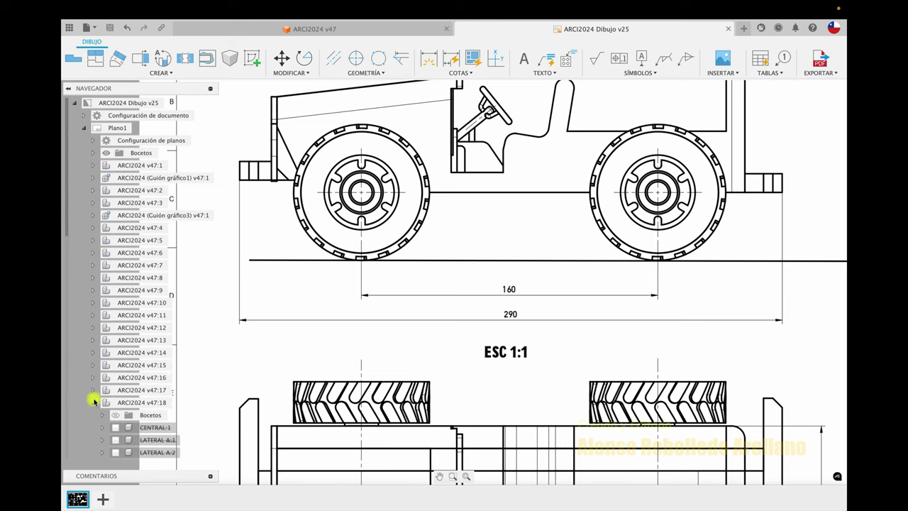
left_click(94, 390)
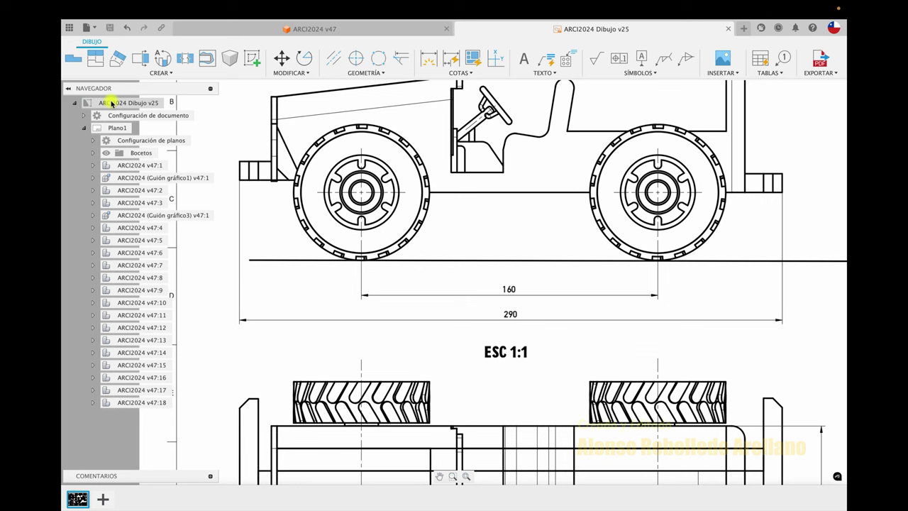
mouse_move(149, 115)
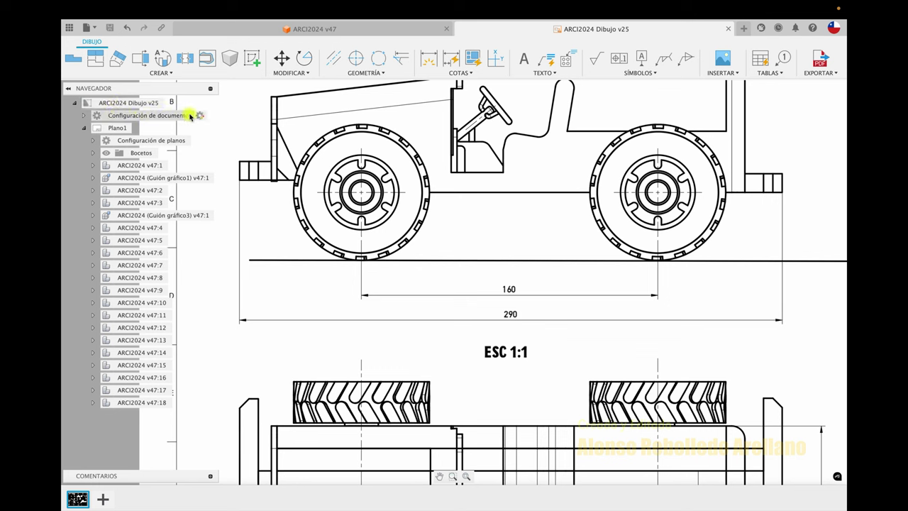
Open the drawing's document settings and float the panel over the sheet.
left_click(201, 116)
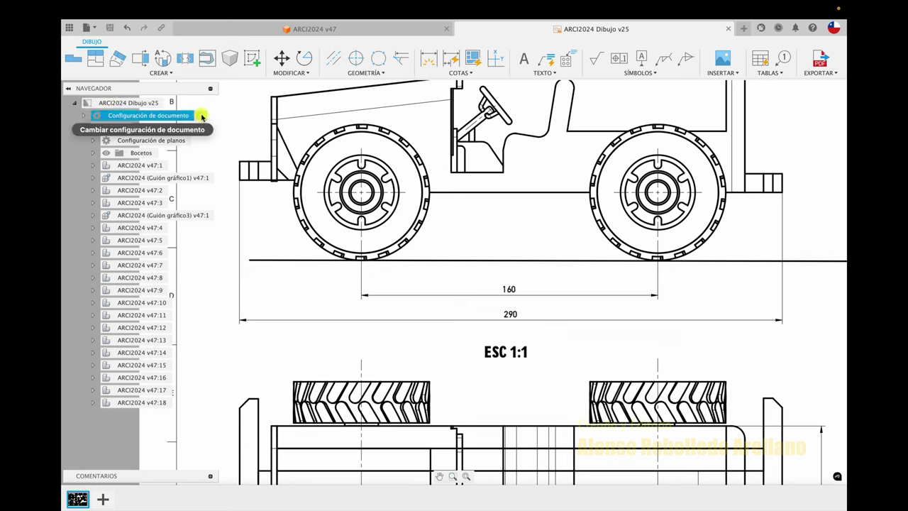
left_click(201, 116)
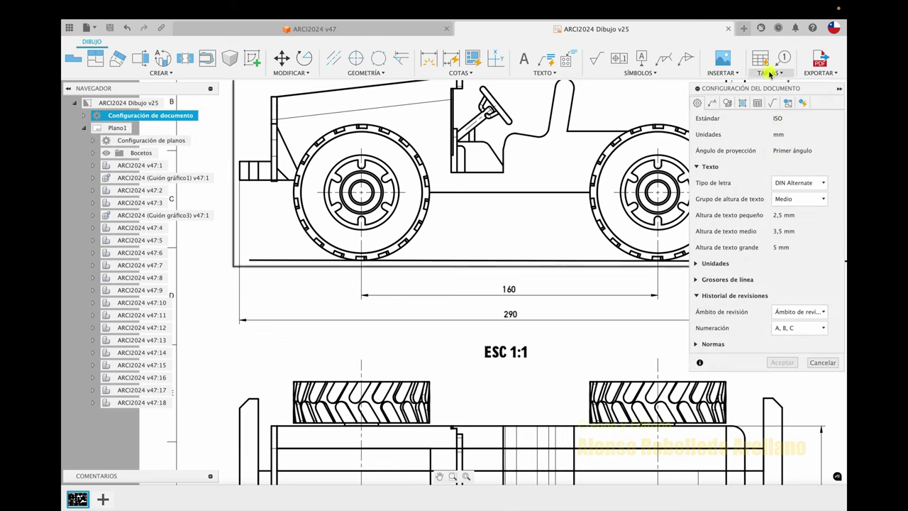
left_click_drag(814, 92, 642, 120)
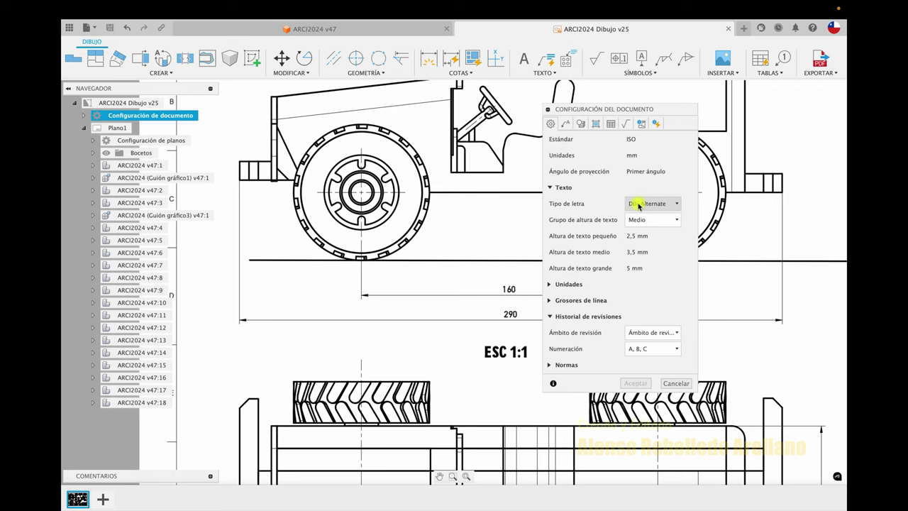
Try text height group Grande, revert it to Medio, and expand the Unidades section.
left_click(676, 223)
left_click(667, 259)
left_click(673, 220)
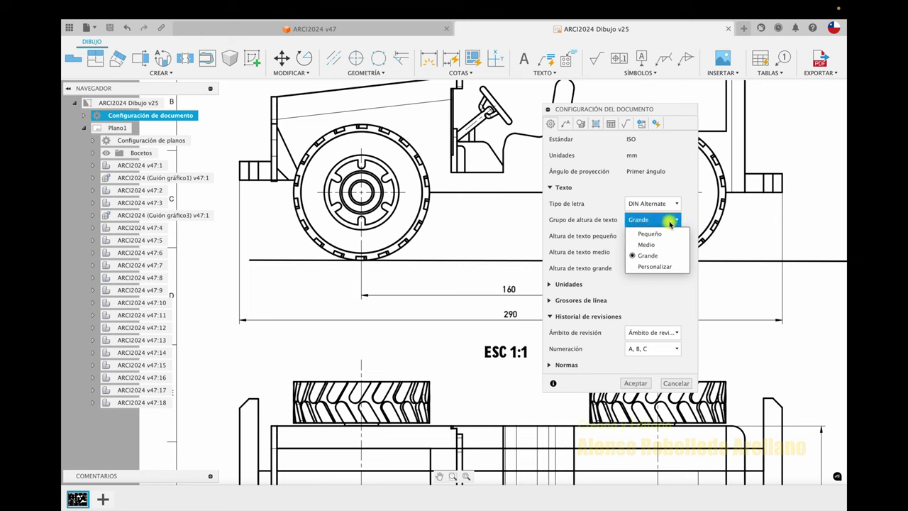
left_click(665, 244)
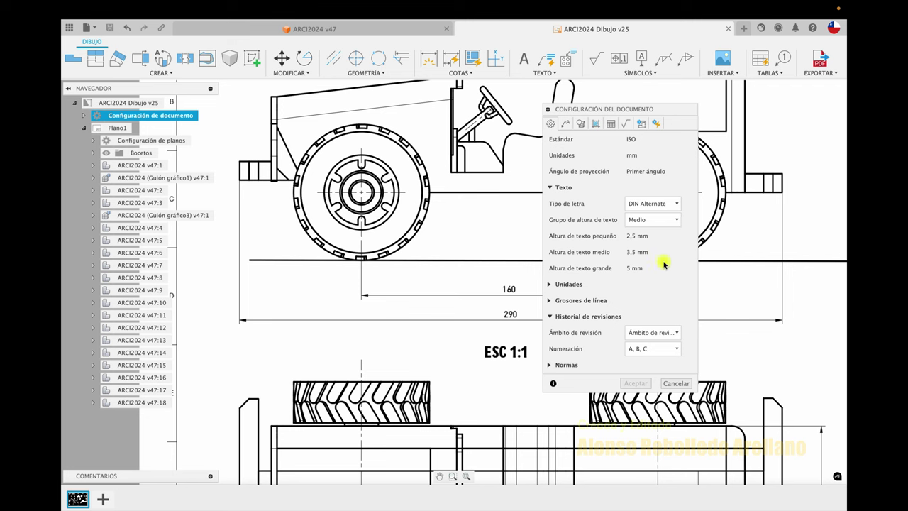
left_click(551, 285)
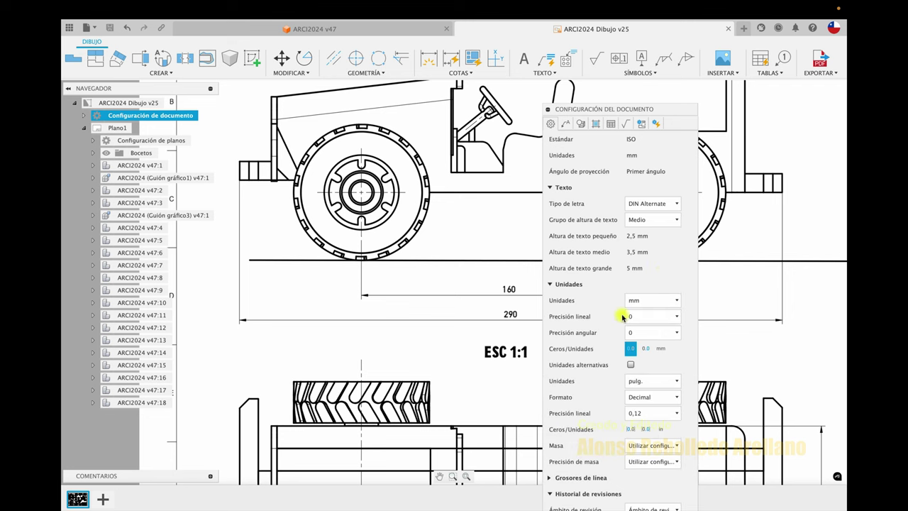
Switch linear precision to 0,1 and back to 0, then collapse the Unidades section.
left_click(650, 317)
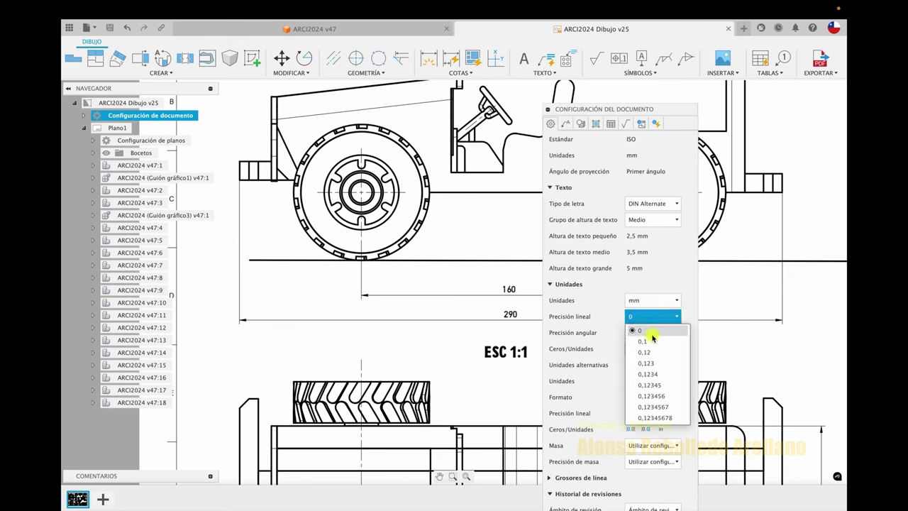
left_click(653, 342)
left_click(657, 317)
left_click(639, 331)
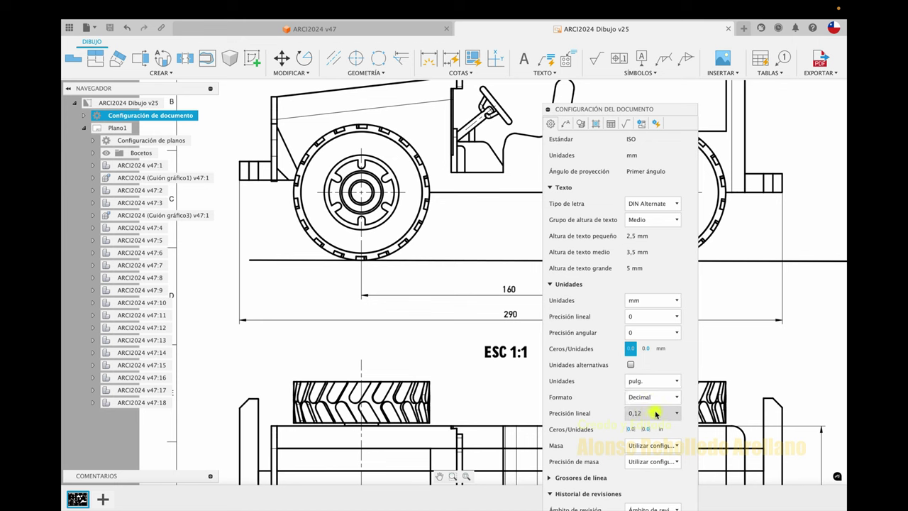
left_click_drag(675, 108, 646, 44)
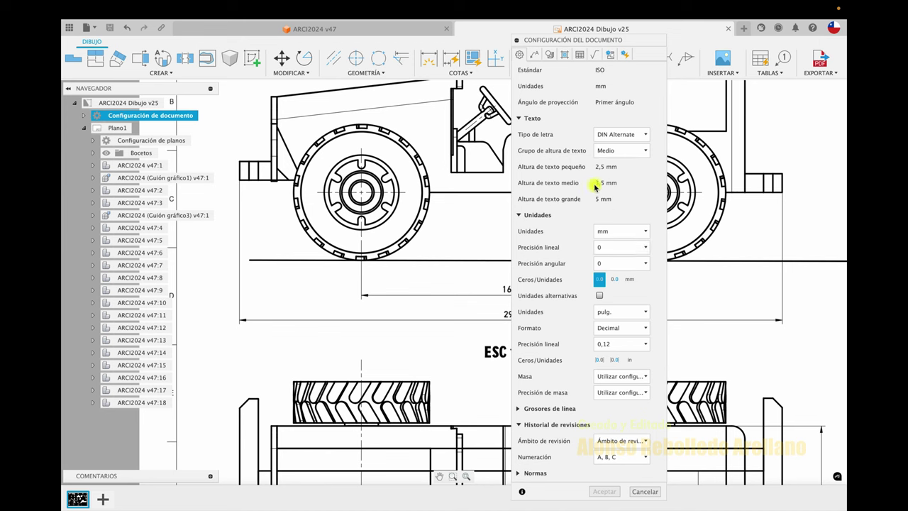
left_click(519, 215)
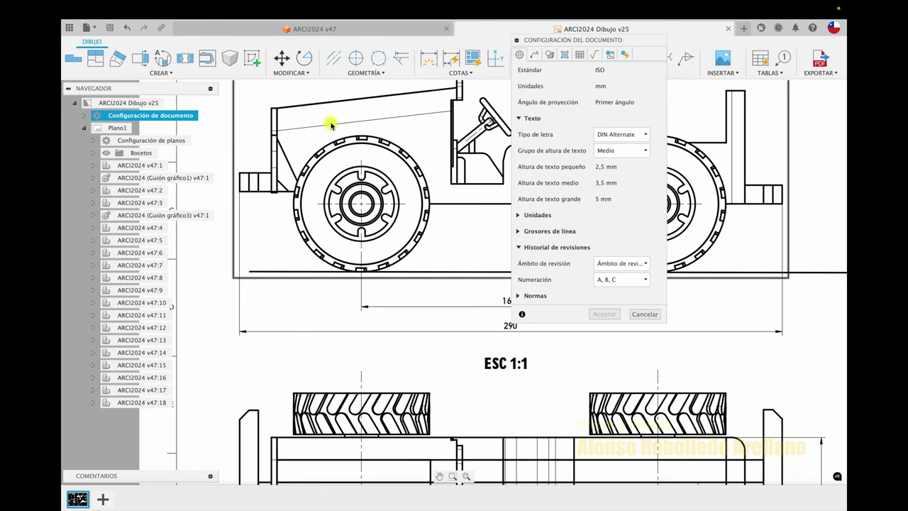
Set the line weight group to Medio (0.25, 0.35, 0.50 mm) and accept the document settings.
scroll(390, 210, "right", 5)
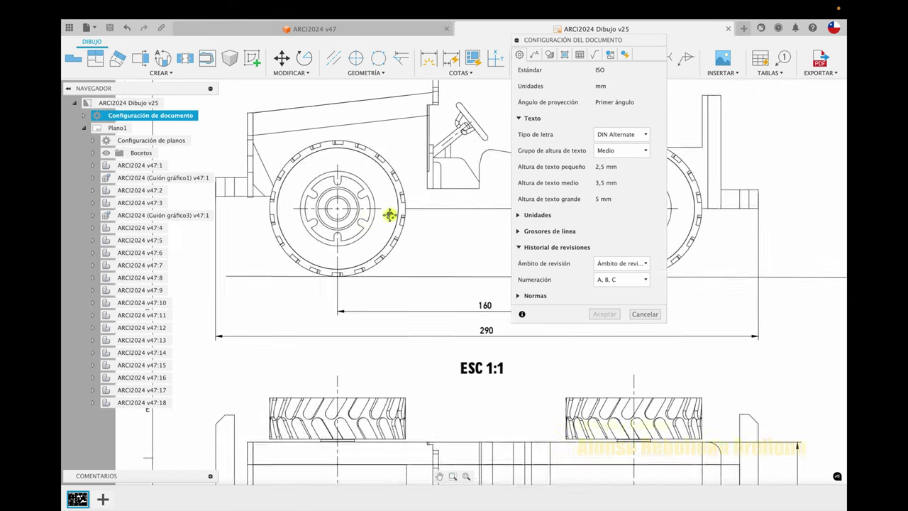
scroll(391, 213, "up", 2)
scroll(391, 217, "up", 1)
scroll(391, 217, "right", 1)
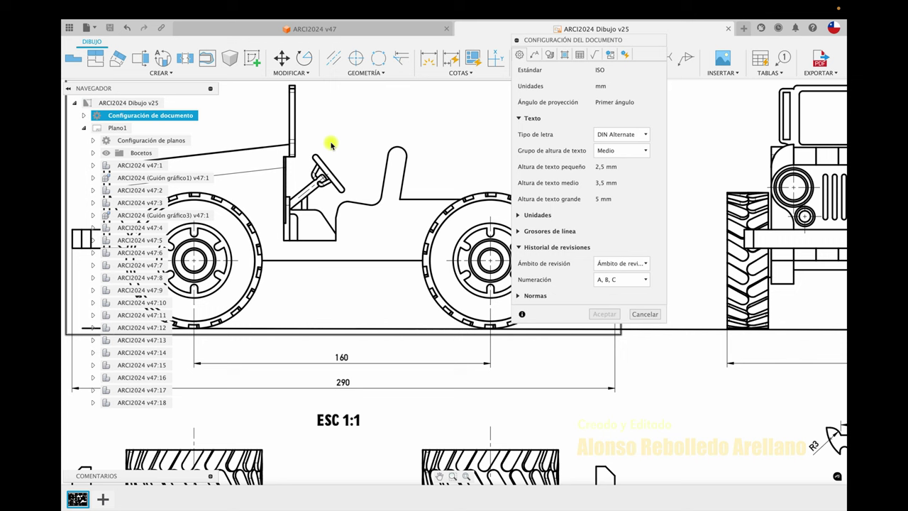
left_click(520, 232)
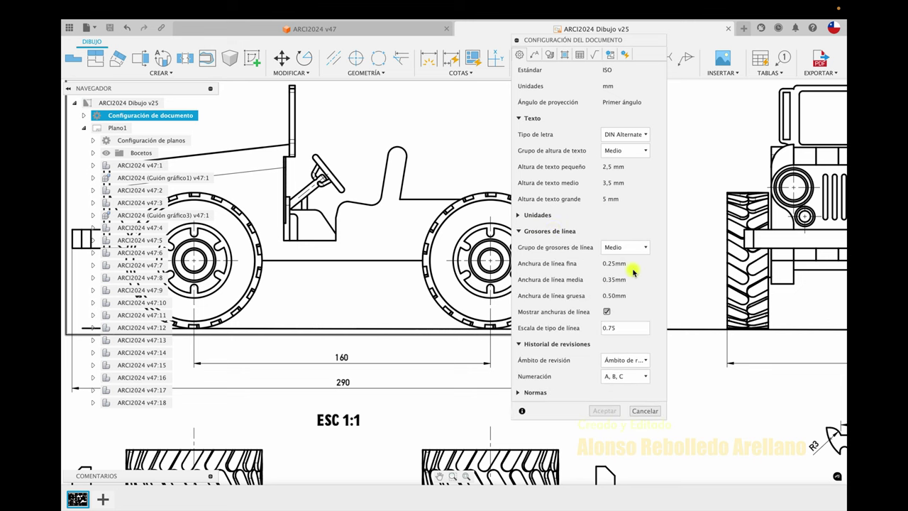
left_click(645, 248)
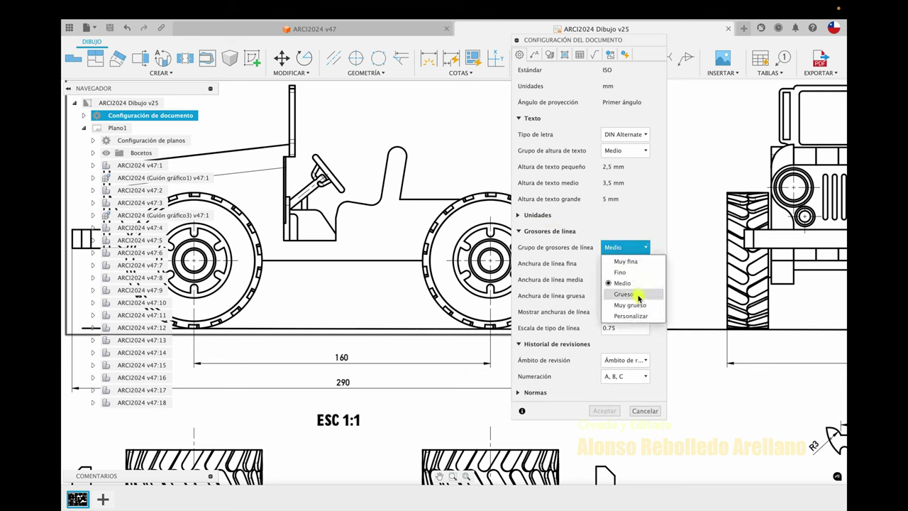
left_click(639, 297)
left_click(644, 248)
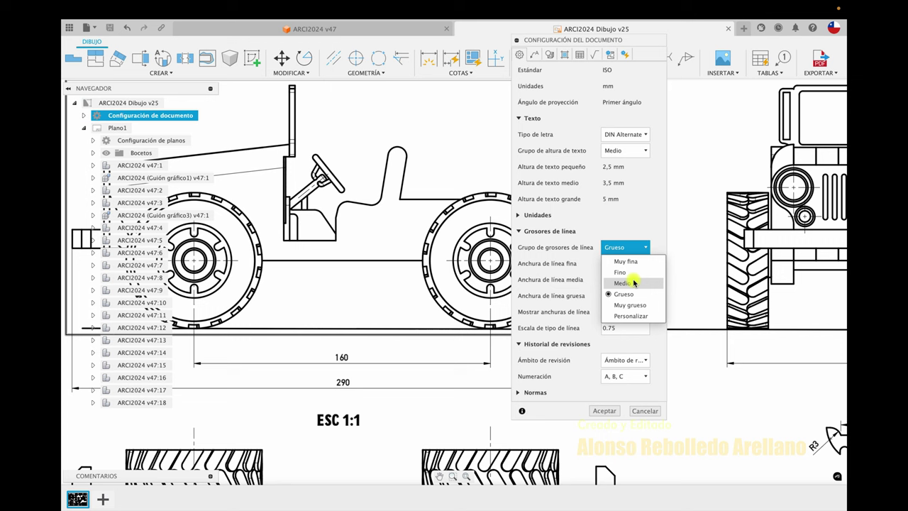
left_click(634, 282)
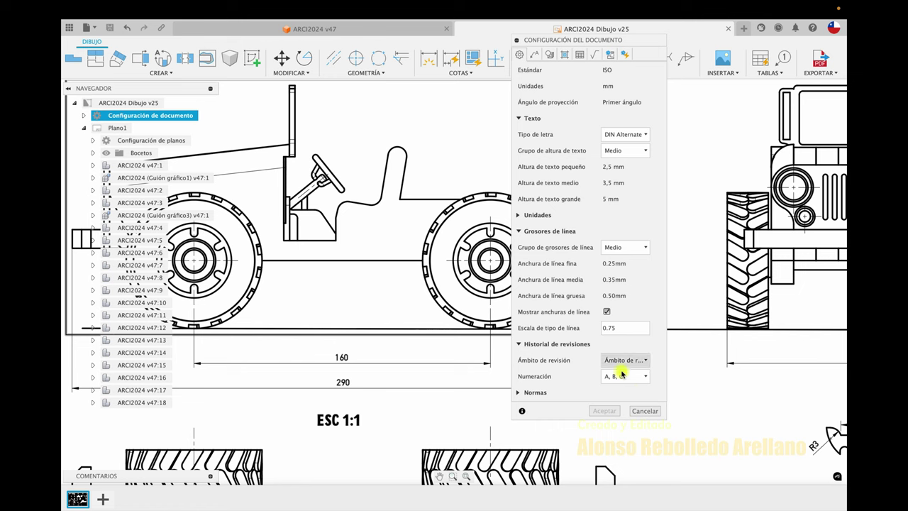
left_click(648, 413)
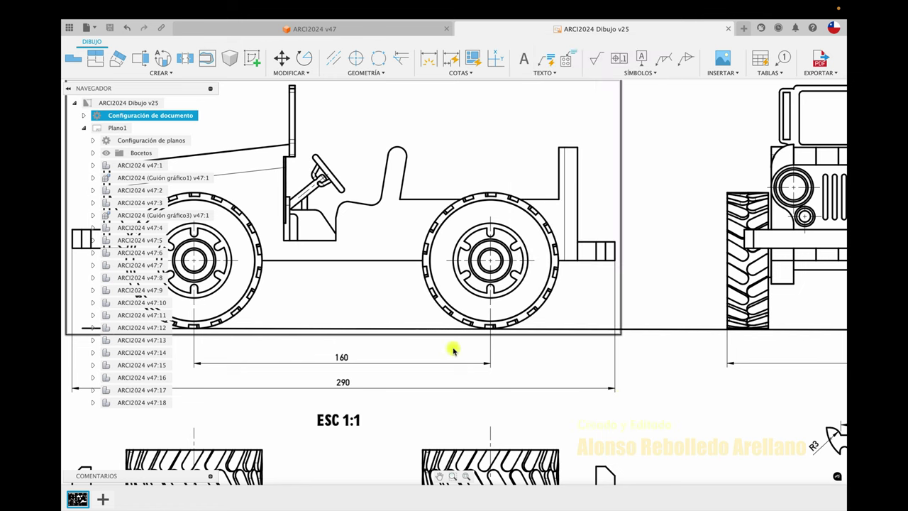
Delete detail view E from the sheet and switch to the ARCI2024 v47 jeep model.
scroll(444, 348, "down", 3)
scroll(444, 349, "left", 2)
scroll(444, 348, "down", 5)
scroll(444, 348, "left", 1)
scroll(444, 348, "down", 3)
scroll(445, 348, "down", 1)
scroll(444, 349, "down", 2)
scroll(444, 349, "down", 5)
scroll(442, 347, "down", 5)
scroll(442, 347, "down", 8)
scroll(444, 364, "down", 1)
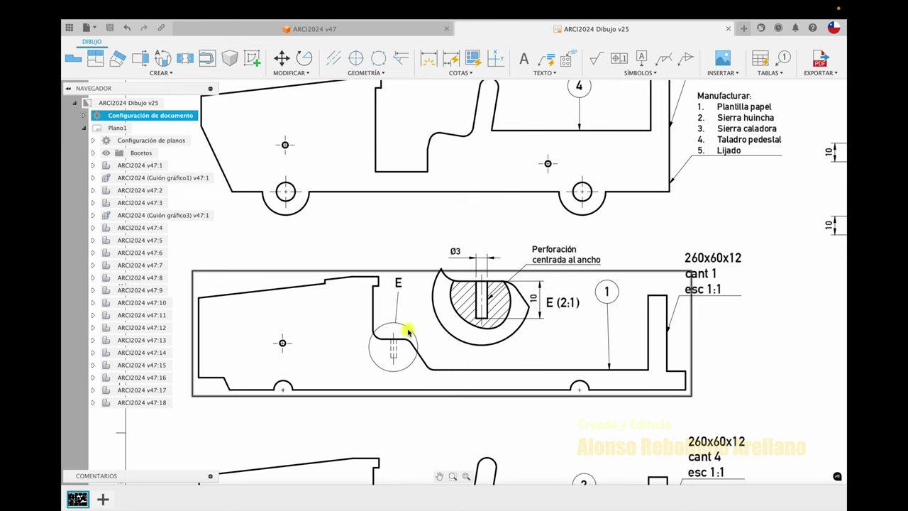
left_click(484, 352)
key("Delete")
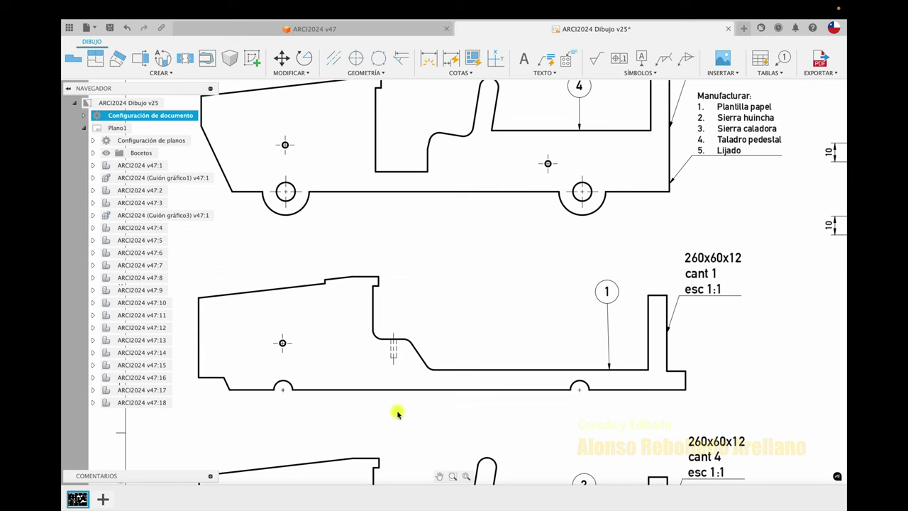
scroll(496, 293, "up", 3)
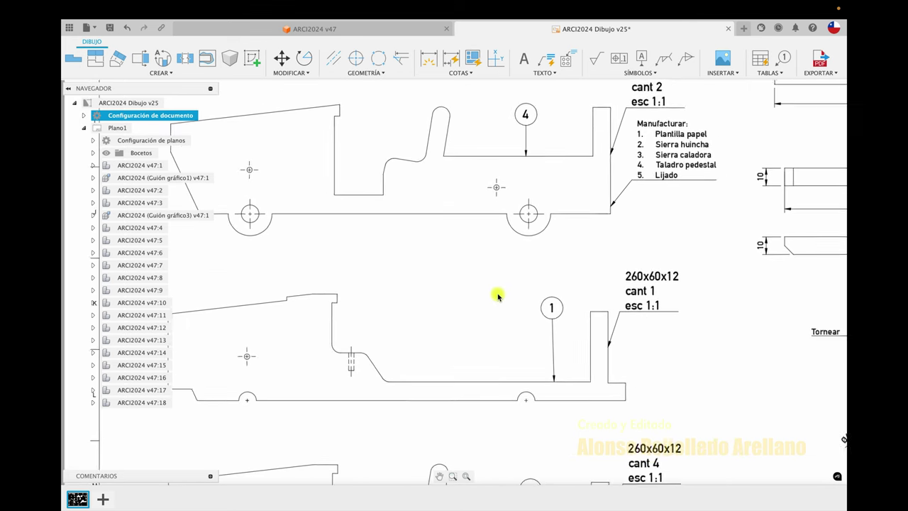
left_click(396, 30)
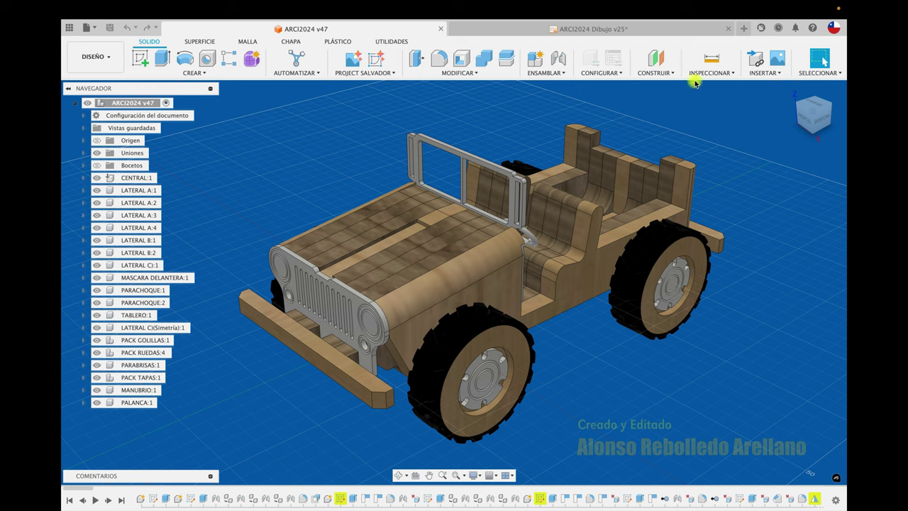
Turn on Mostrar colores de componente so each jeep part shows its own colour.
left_click(759, 73)
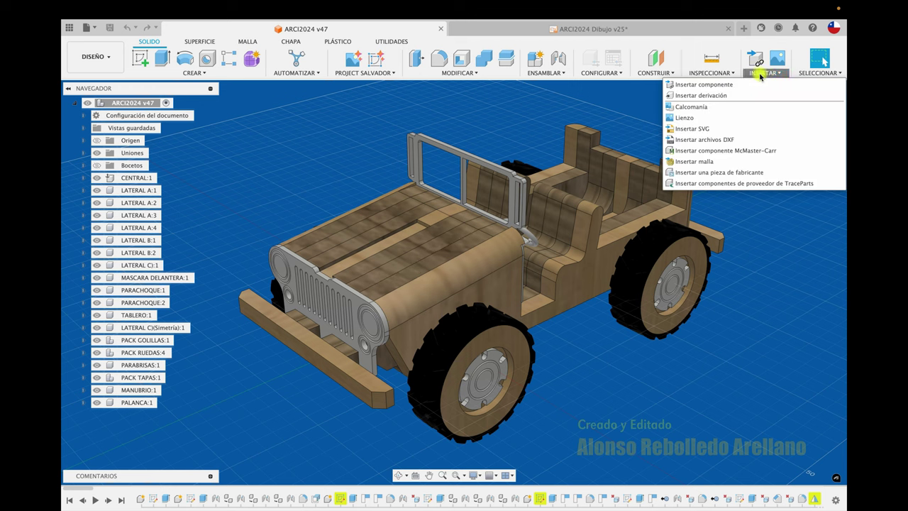
left_click(709, 73)
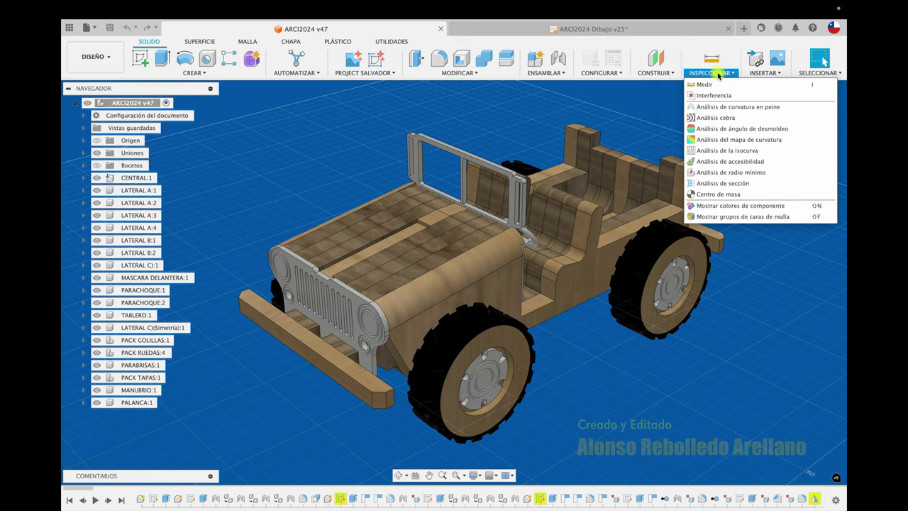
left_click(717, 206)
left_click(433, 249)
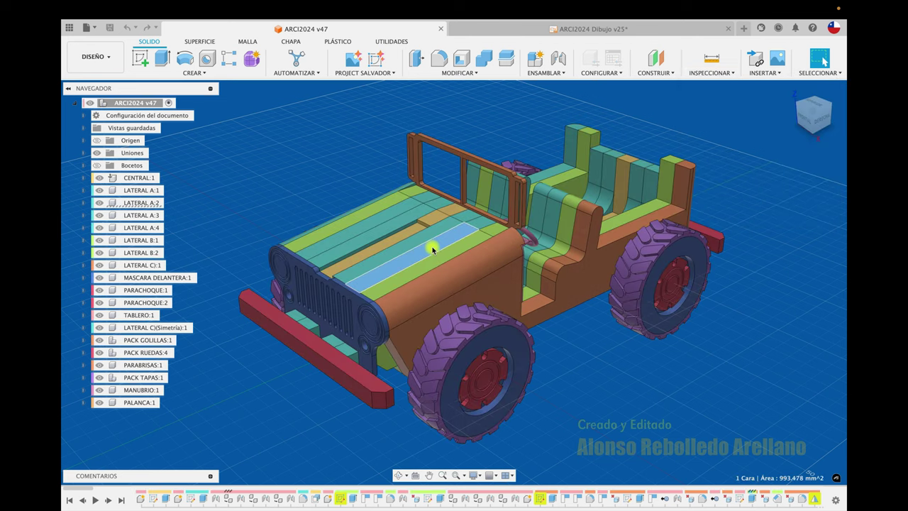
Isolate LATERAL A:2, view it from the front, then undo the isolation.
right_click(145, 204)
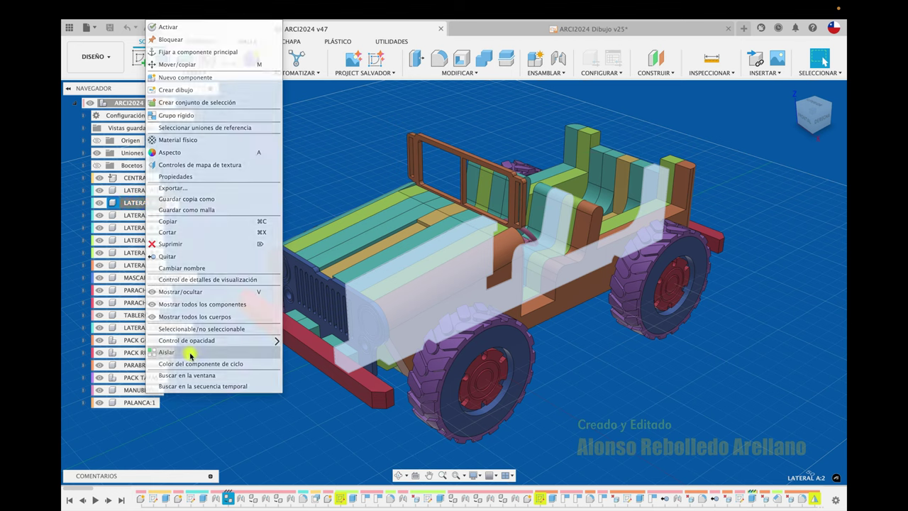
left_click(190, 352)
middle_click_drag(275, 398, 253, 307, "shift")
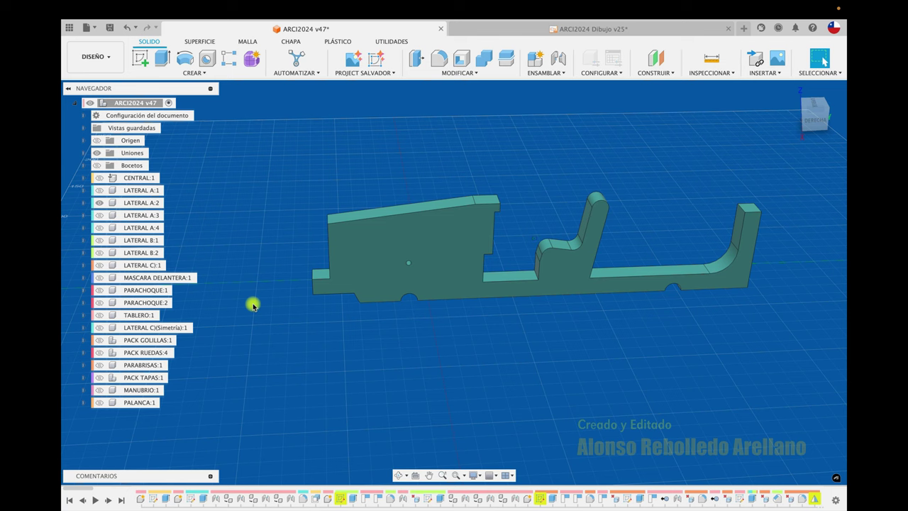
key("ctrl+z")
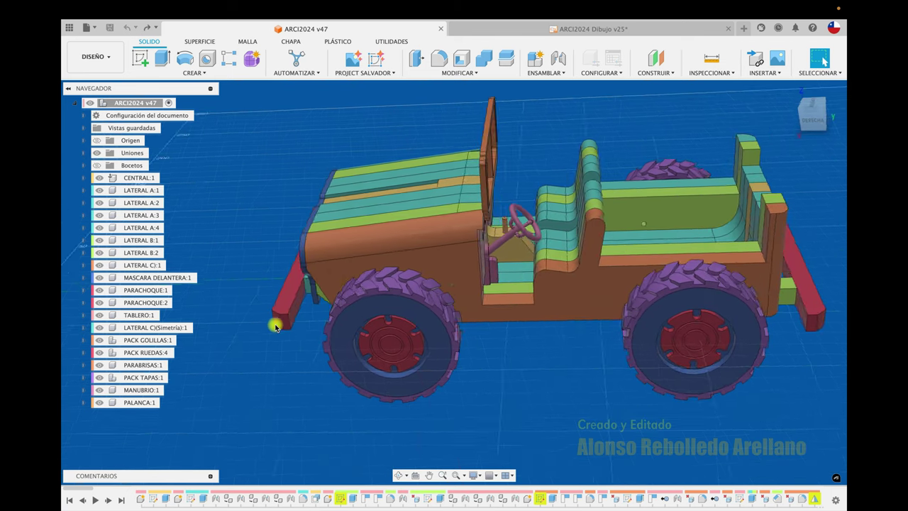
Isolate CENTRAL:1 and zoom around it to inspect its shape before returning to the drawing.
scroll(273, 323, "up", 5)
scroll(278, 320, "up", 3)
mouse_move(278, 320)
middle_mouse_down("shift")
mouse_move(445, 238)
mouse_move(525, 185)
mouse_move(520, 197)
middle_mouse_up("shift")
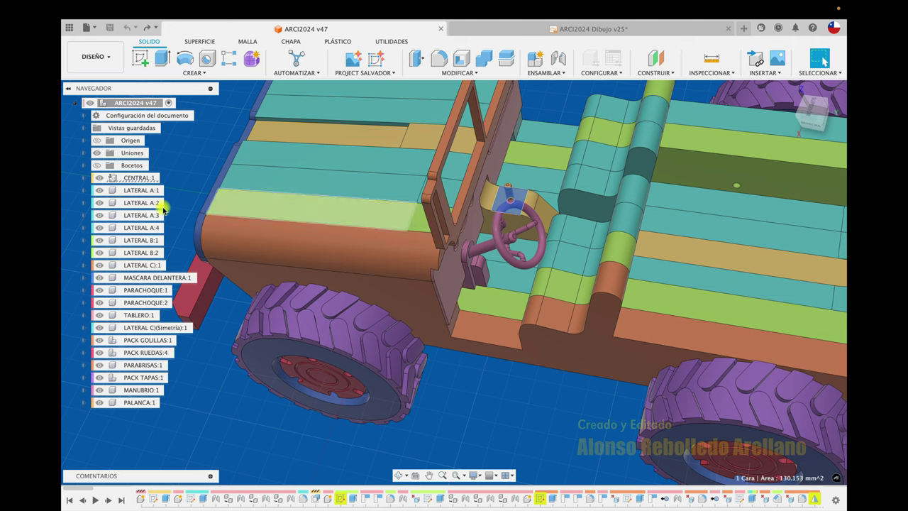
right_click(148, 181)
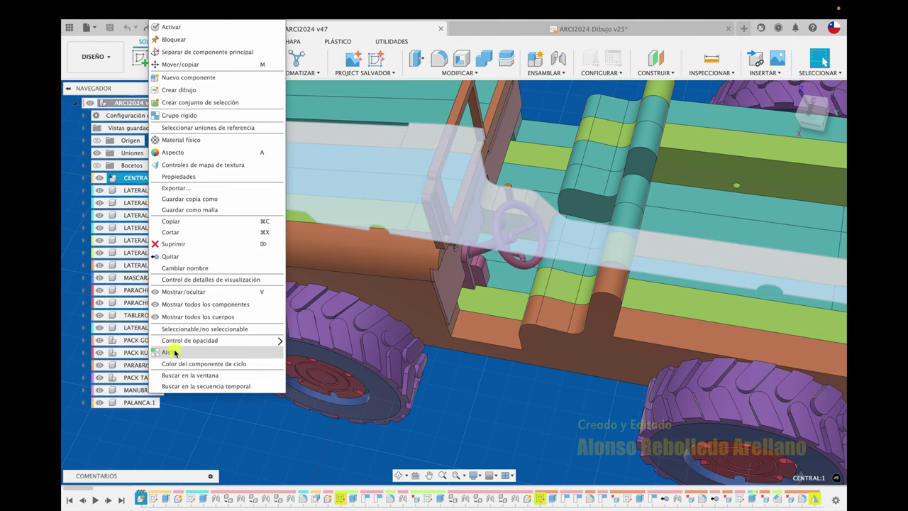
left_click(175, 353)
scroll(526, 275, "up", 2)
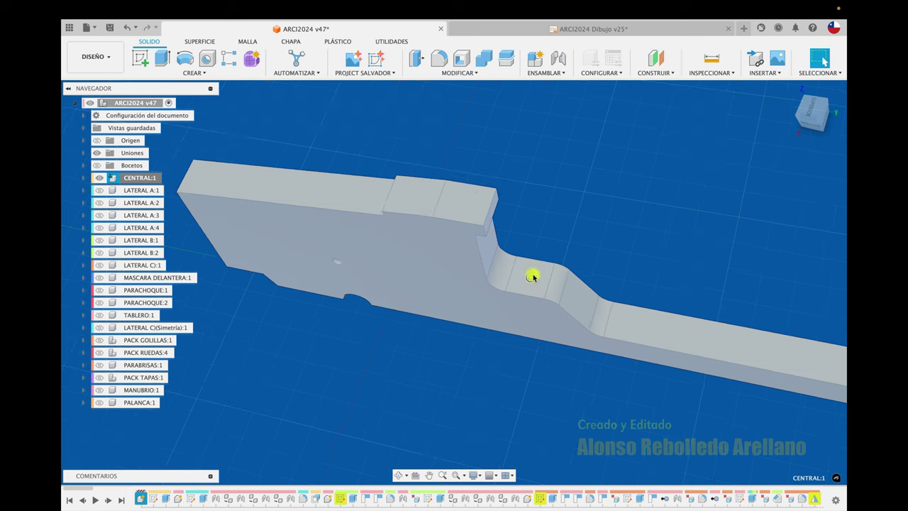
left_click(515, 346)
scroll(515, 349, "down", 3, "shift")
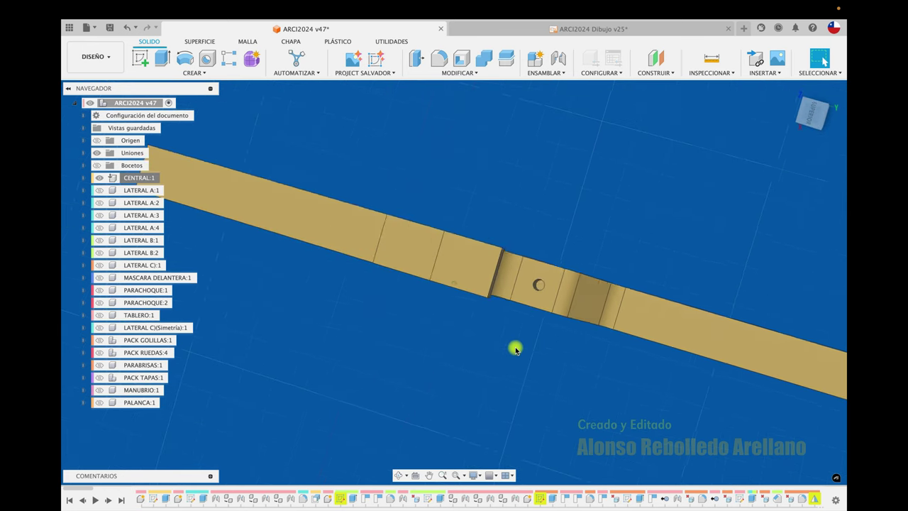
scroll(515, 349, "up", 3, "shift")
scroll(487, 367, "up", 5, "shift")
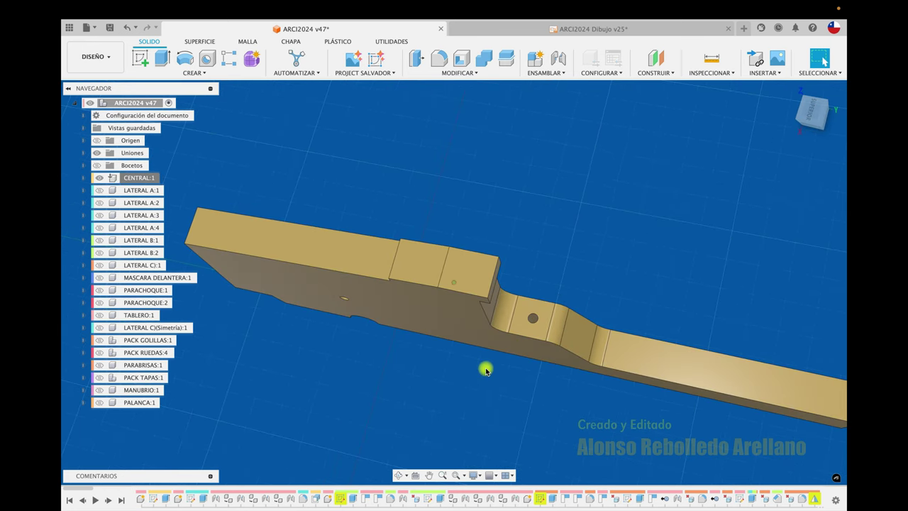
scroll(594, 198, "up", 2, "shift")
scroll(594, 198, "up", 2, "shift")
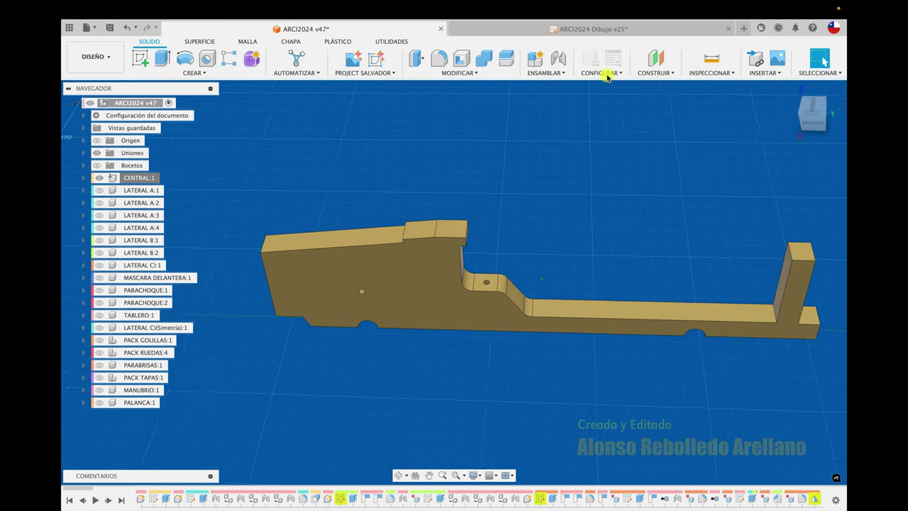
left_click(575, 30)
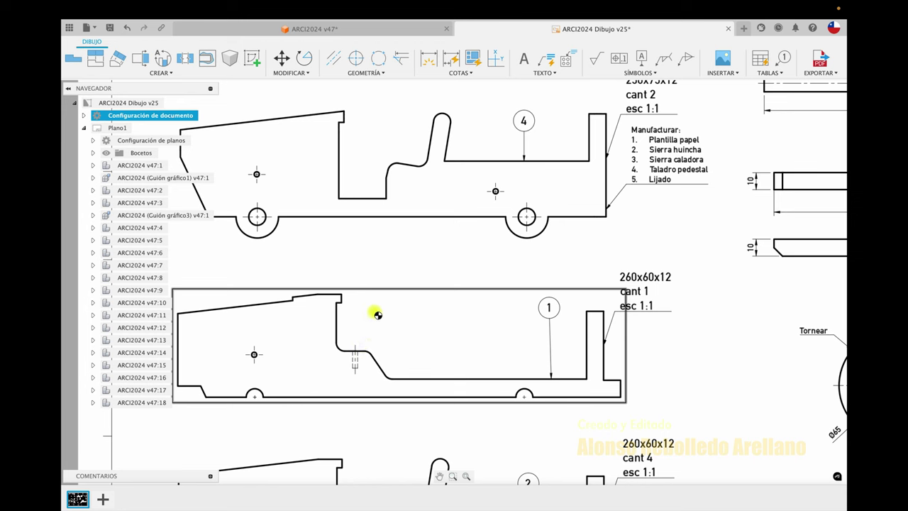
Frame part 1's side view and start the Vista de sección superpuesta command.
scroll(399, 338, "up", 2)
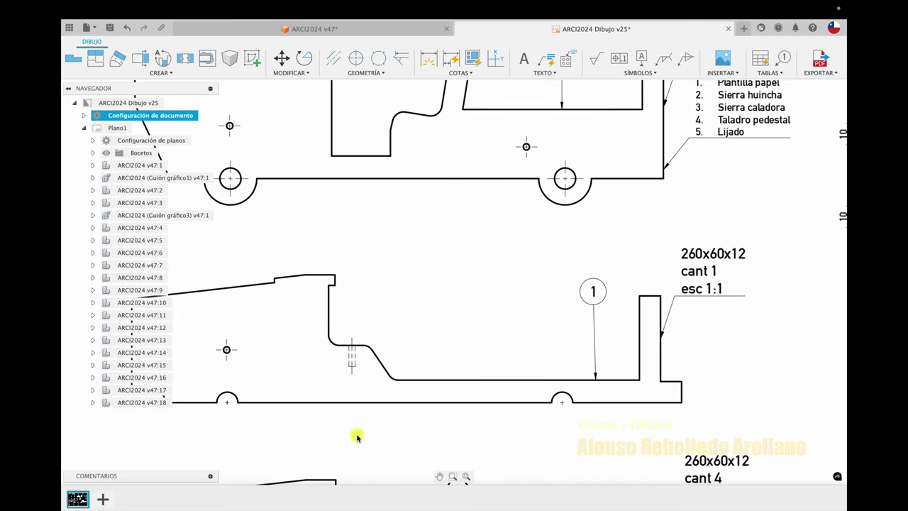
middle_click_drag(352, 430, 354, 430)
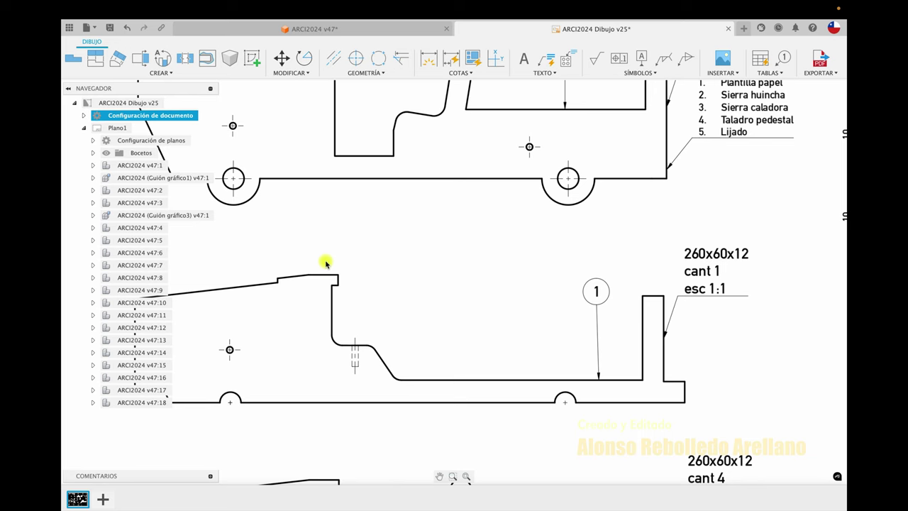
left_click(208, 60)
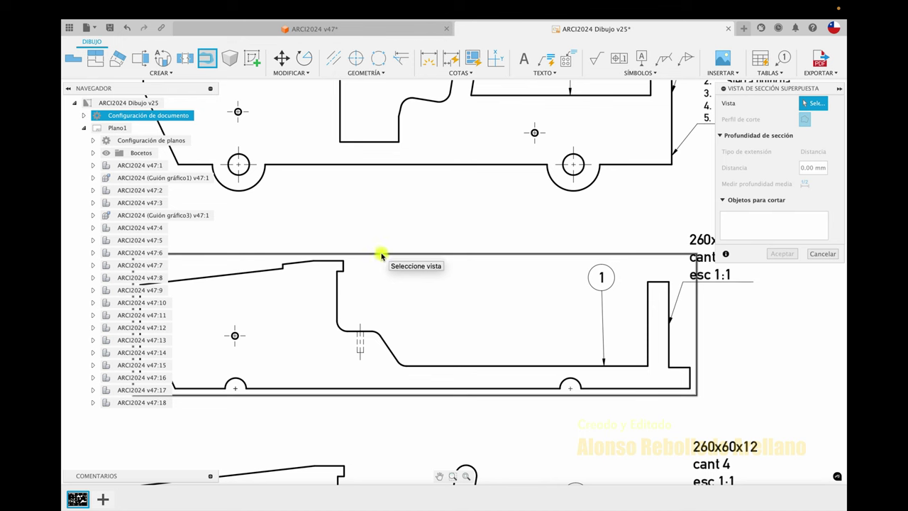
Outline the notch on the part 1 view and accept a 6.00 mm deep overlay section.
left_click(381, 254)
left_click(354, 311)
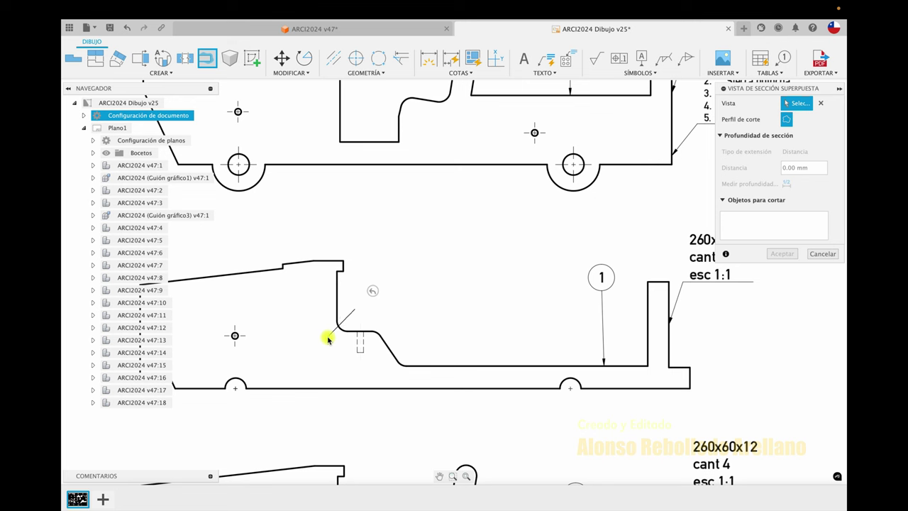
left_click(329, 339)
left_click(381, 377)
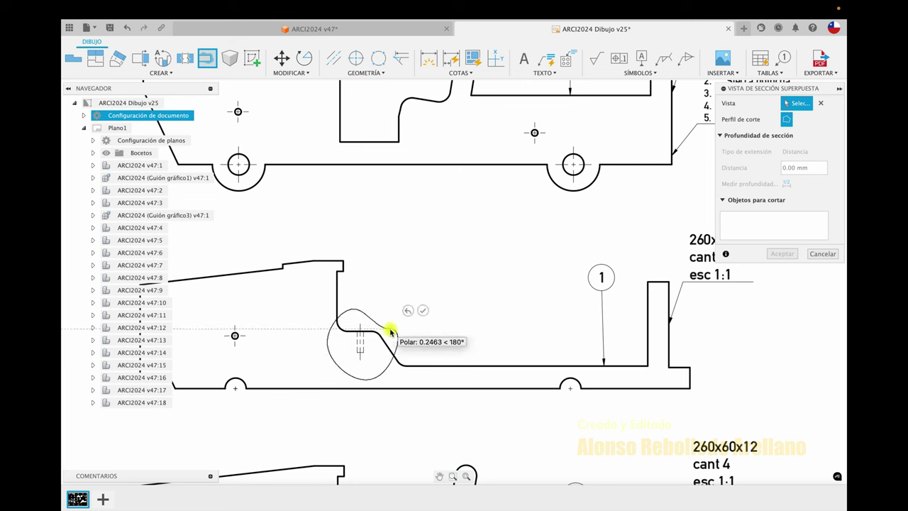
left_click(423, 310)
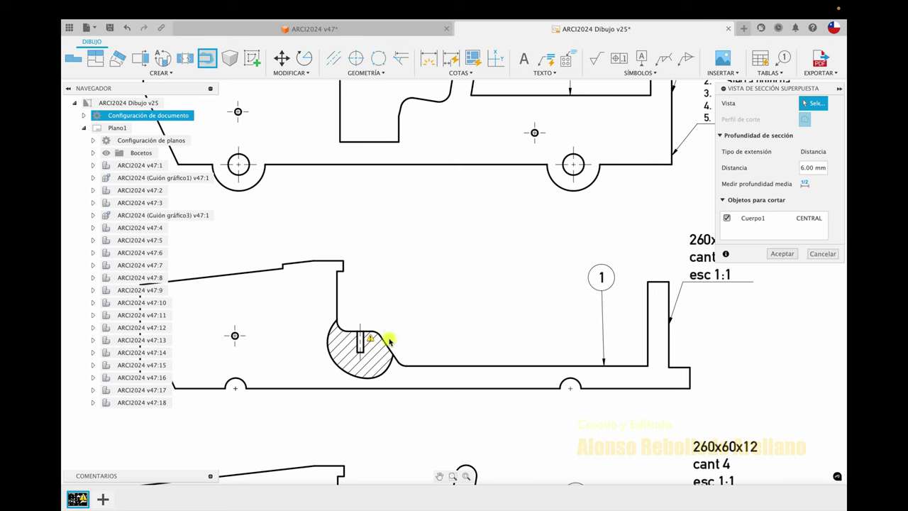
left_click(782, 253)
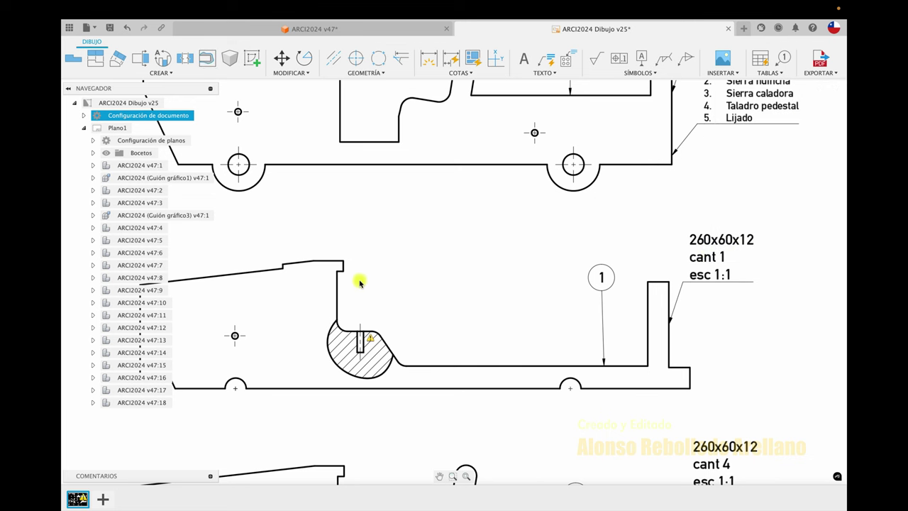
left_click(163, 59)
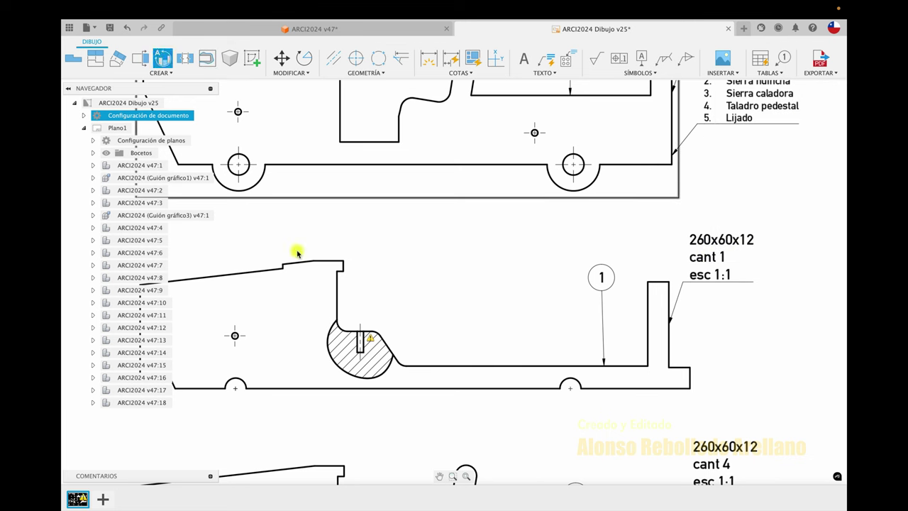
Create detail view E at 2:1, centred on the slot of part 1.
left_click(362, 334)
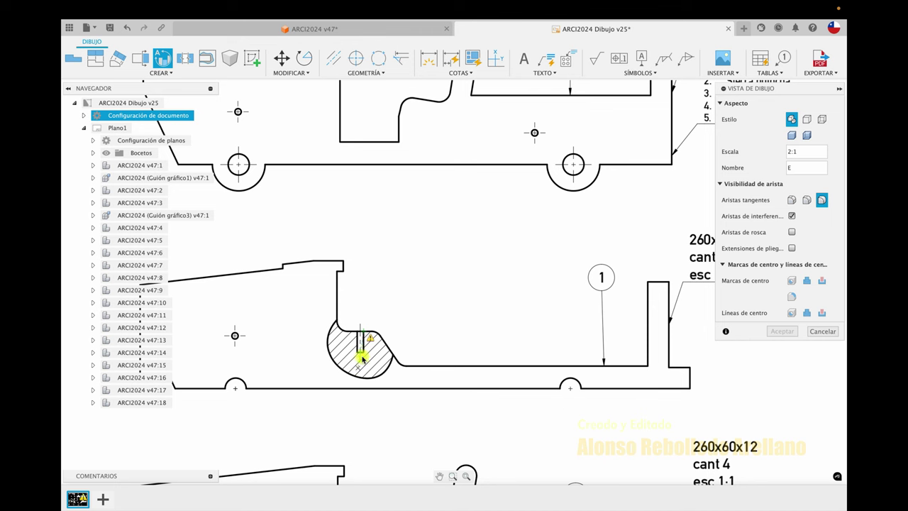
left_click(363, 353)
left_click(401, 376)
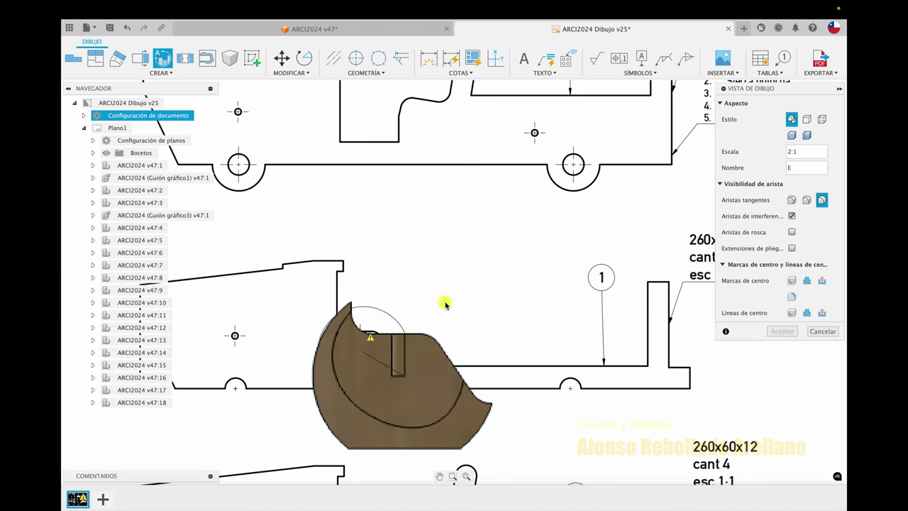
left_click(478, 262)
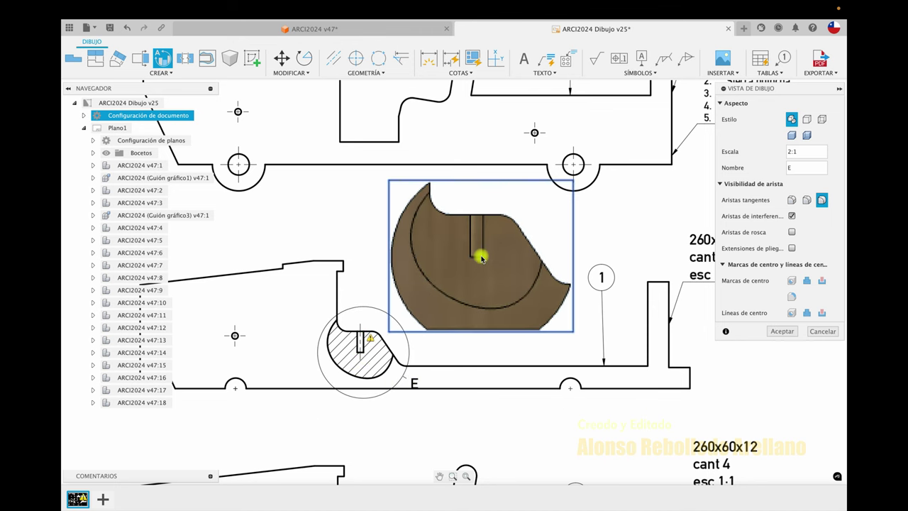
left_click(781, 331)
Reposition detail circle E with its label above it, and add a centerline through the slot.
left_click(414, 378)
mouse_move(414, 378)
left_mouse_down()
mouse_move(383, 288)
mouse_move(406, 368)
left_mouse_up()
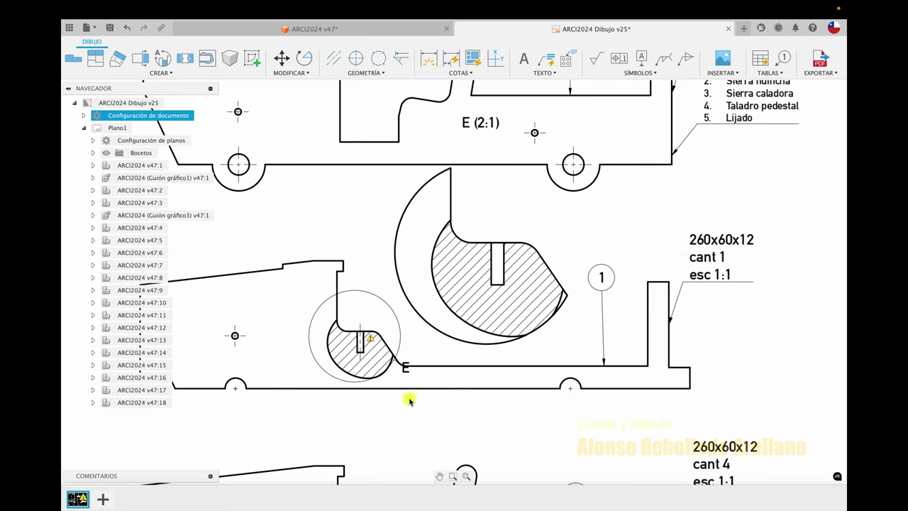
left_click(403, 341)
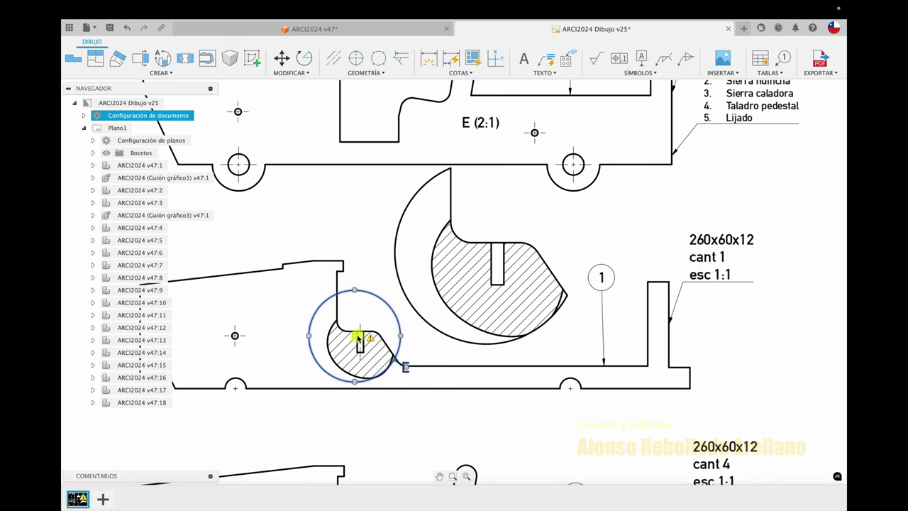
left_click_drag(357, 338, 361, 346)
left_click(410, 401)
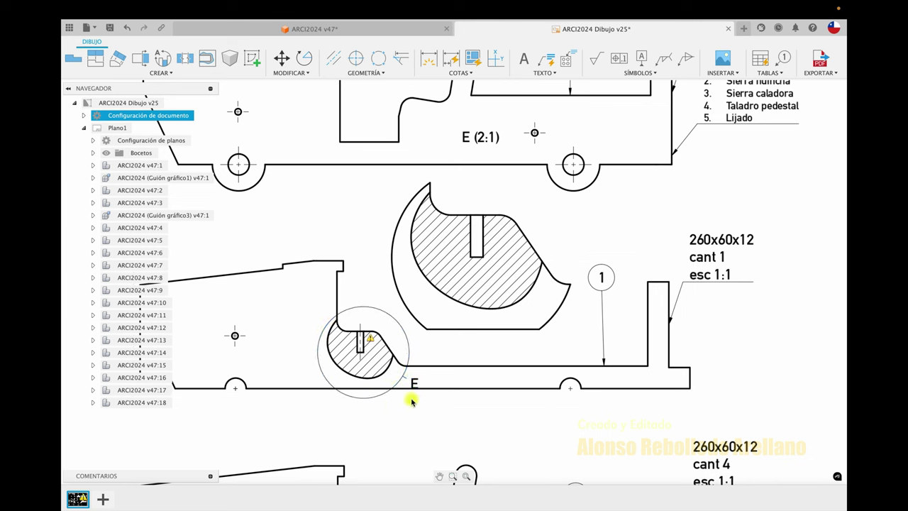
left_click_drag(416, 399, 366, 243)
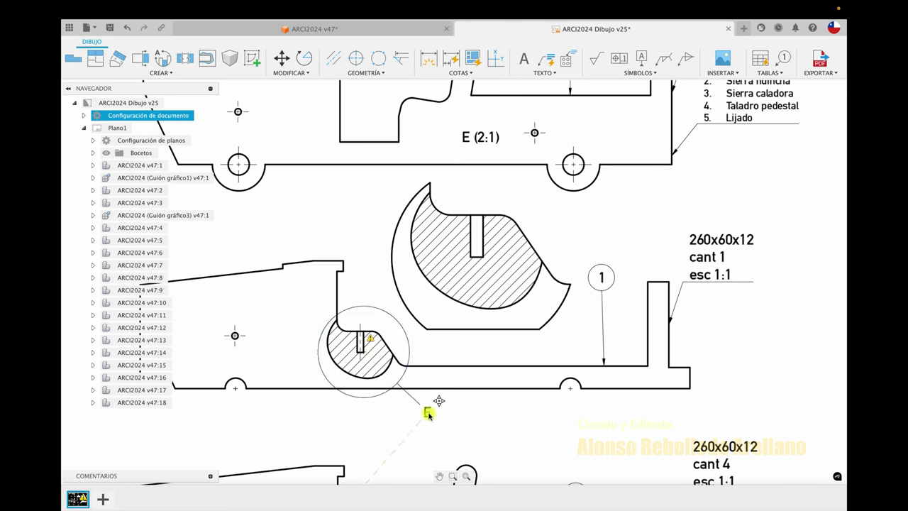
left_click_drag(366, 243, 363, 238)
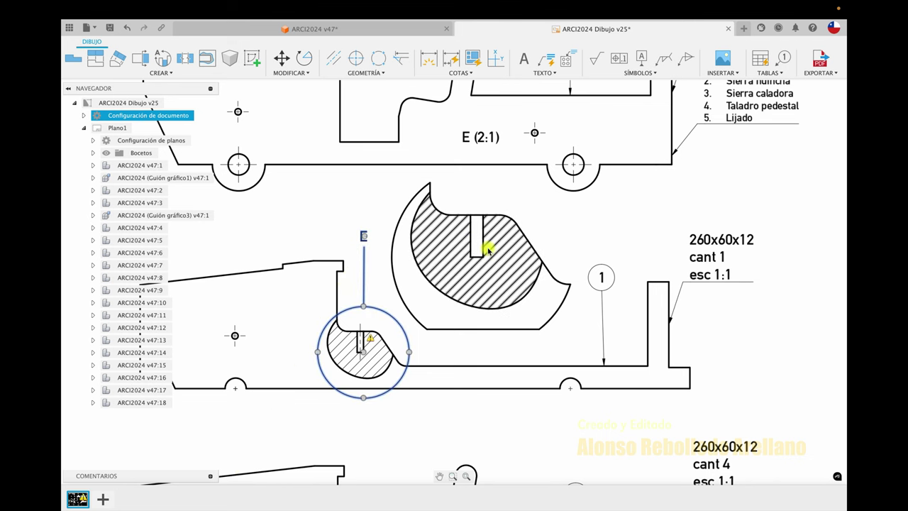
left_click(333, 59)
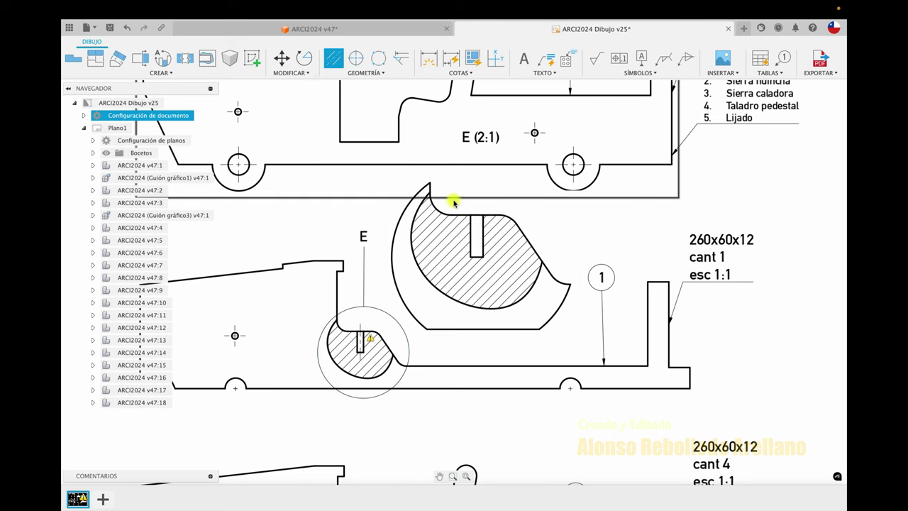
left_click(483, 241)
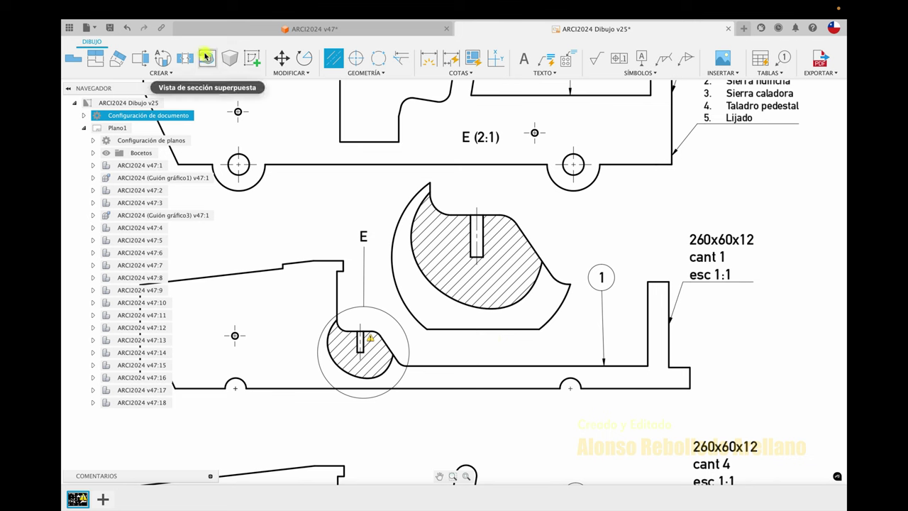
Undo the last three detail edits, restoring detail view E (2:1) with its Ø3 hole dimension and drilling note.
key("super+z")
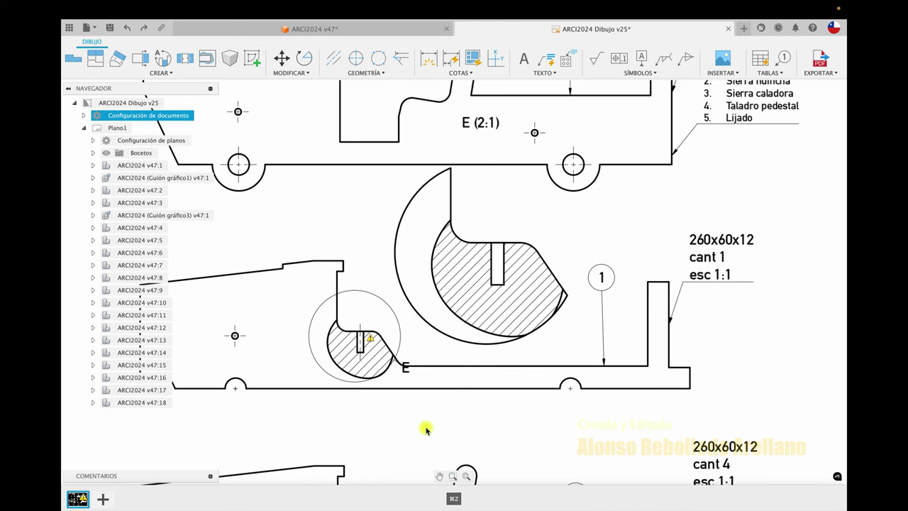
key("super+z")
key("super+z")
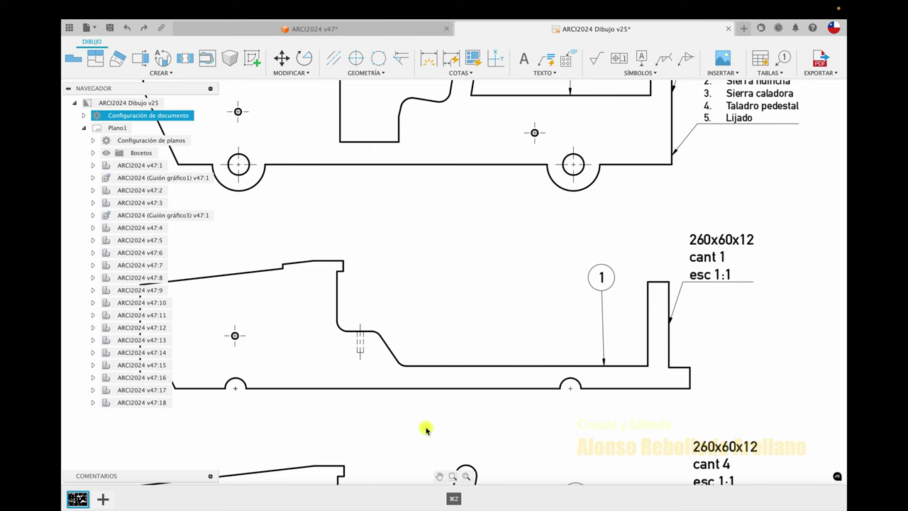
key("super+z")
scroll(424, 413, "down", 3)
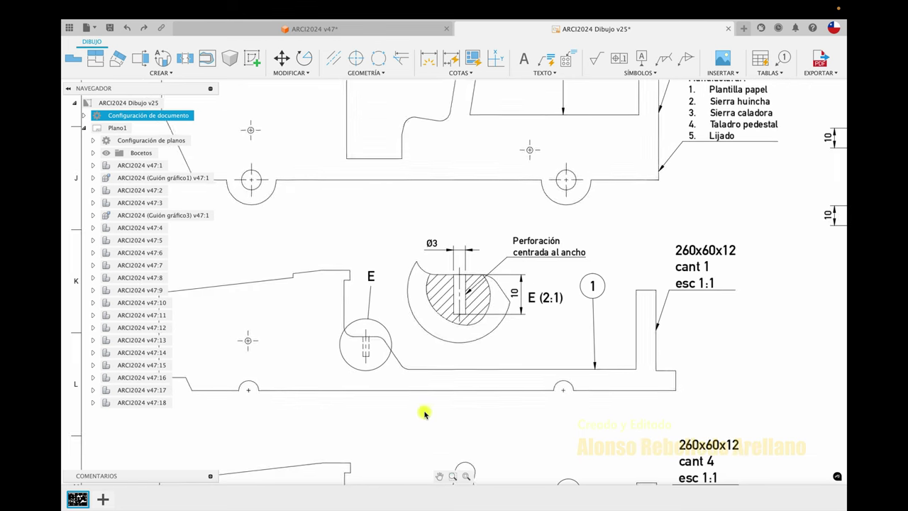
scroll(439, 401, "right", 3)
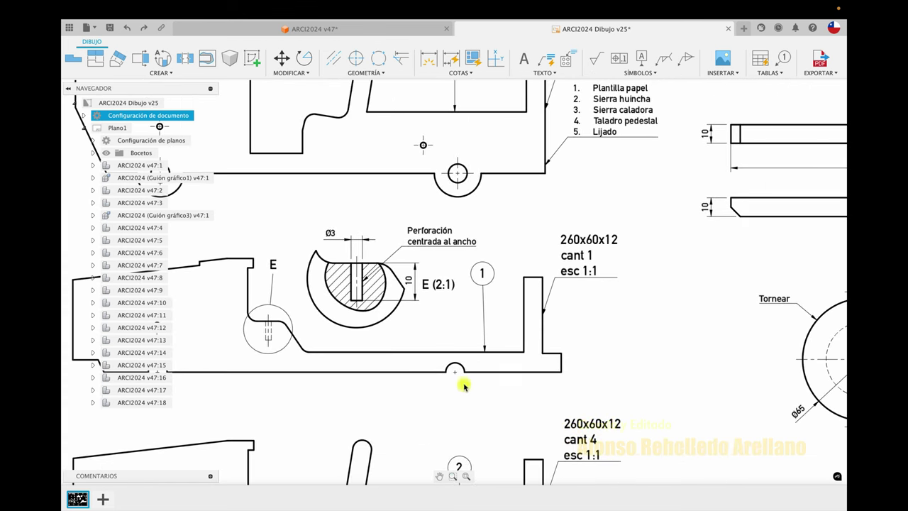
left_click(550, 62)
left_click(545, 340)
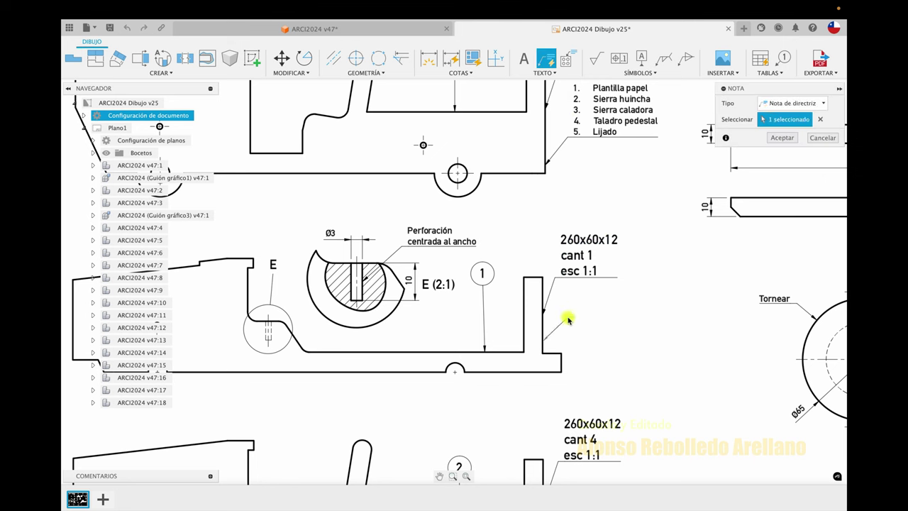
left_click(568, 320)
type("vggffdfggdfg")
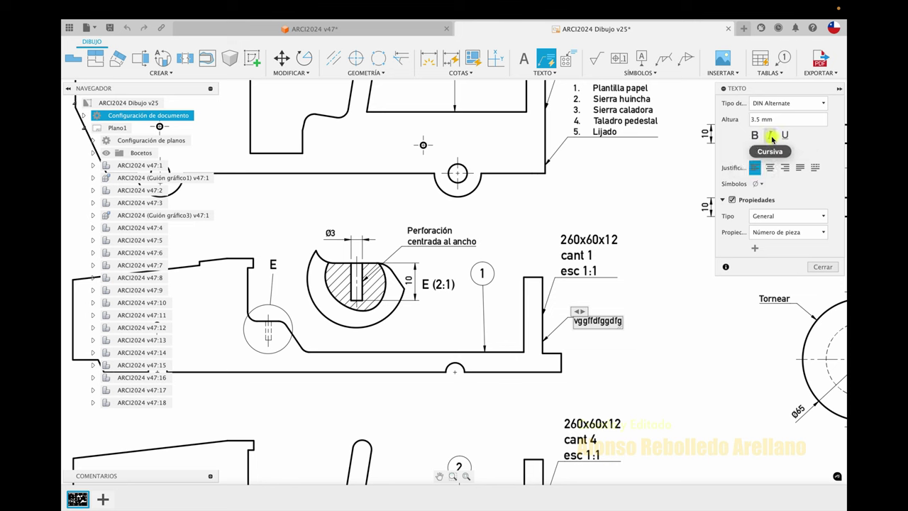
left_click(812, 268)
double_click(589, 312)
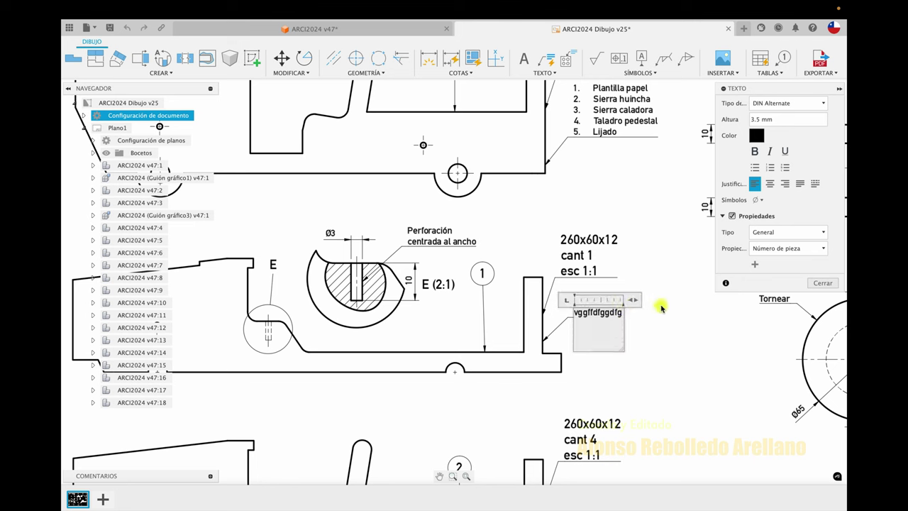
mouse_move(635, 301)
left_mouse_down()
mouse_move(692, 302)
mouse_move(683, 305)
left_mouse_up()
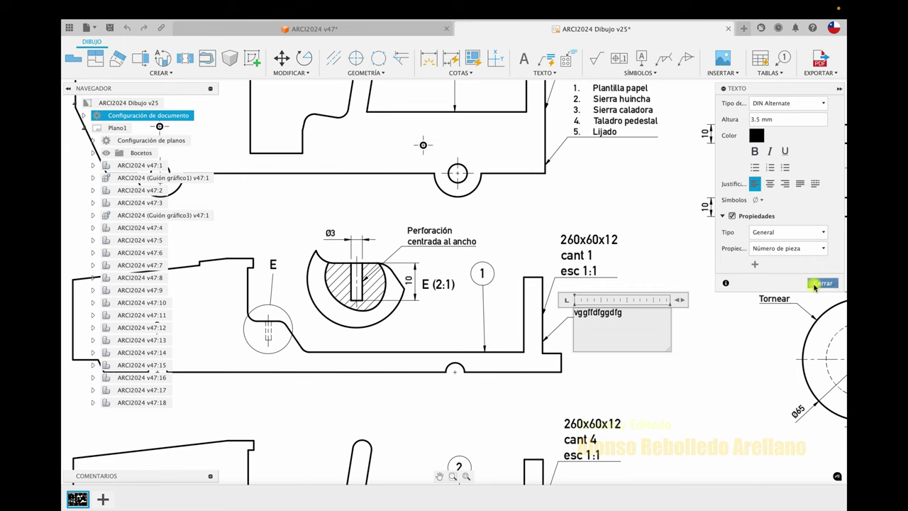
left_click(822, 282)
key("BackSpace")
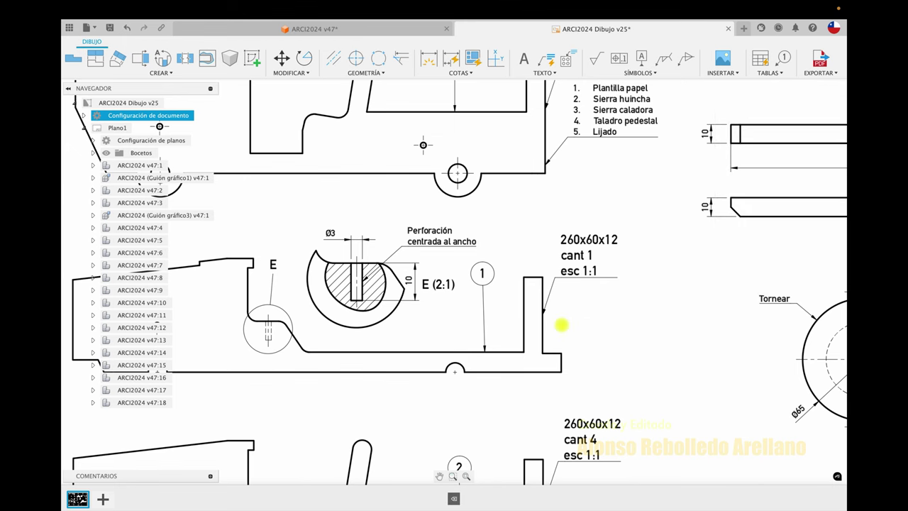
scroll(561, 325, "down", 2)
Zoom and pan the sheet to bring part 10.1 (Ø65) and its B-B section into view.
scroll(561, 325, "down", 2)
scroll(561, 325, "down", 2)
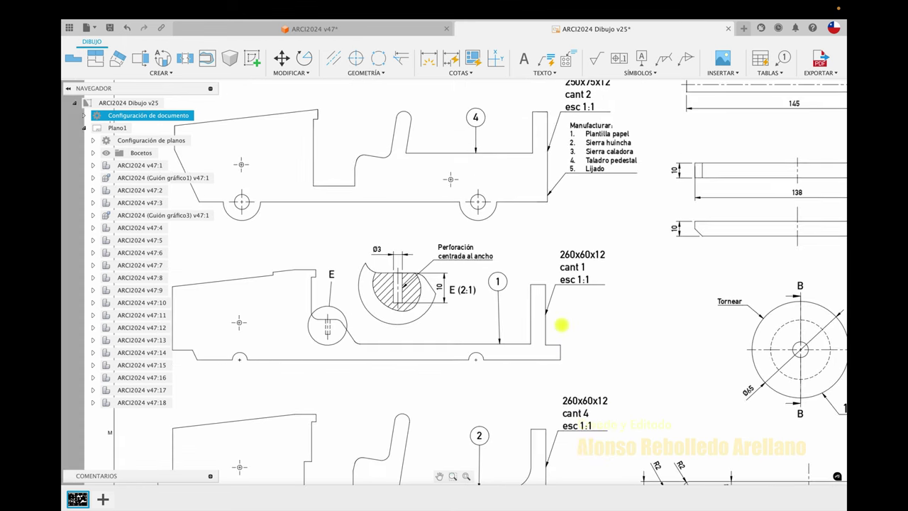
scroll(561, 325, "down", 1)
scroll(561, 325, "down", 2)
scroll(588, 307, "down", 1)
scroll(588, 307, "down", 2)
scroll(588, 308, "down", 1)
scroll(588, 307, "right", 2)
scroll(588, 307, "right", 1)
scroll(588, 307, "down", 2)
scroll(588, 307, "right", 3)
scroll(588, 307, "right", 5)
scroll(588, 307, "left", 3)
scroll(588, 307, "up", 1)
scroll(588, 307, "right", 1)
scroll(589, 309, "up", 1)
scroll(589, 310, "up", 1)
scroll(590, 309, "up", 1)
scroll(591, 310, "up", 2)
scroll(591, 310, "up", 2)
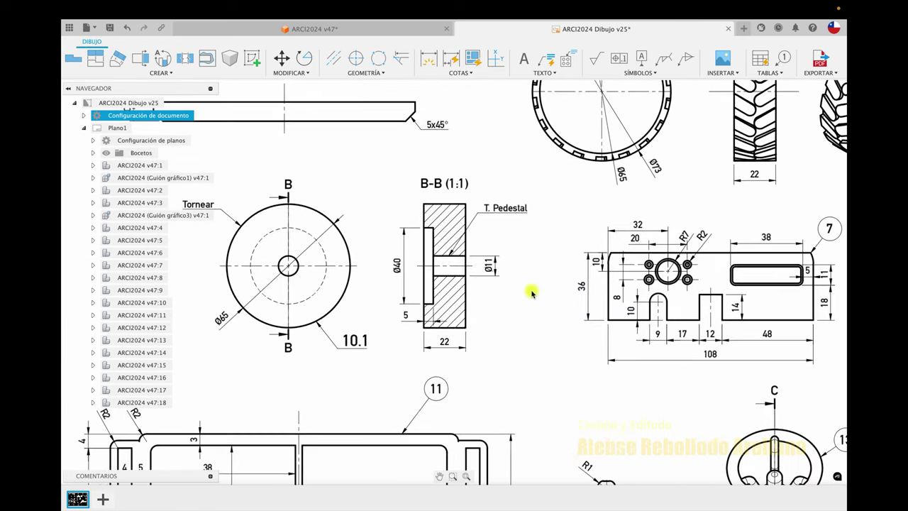
scroll(532, 293, "left", 1)
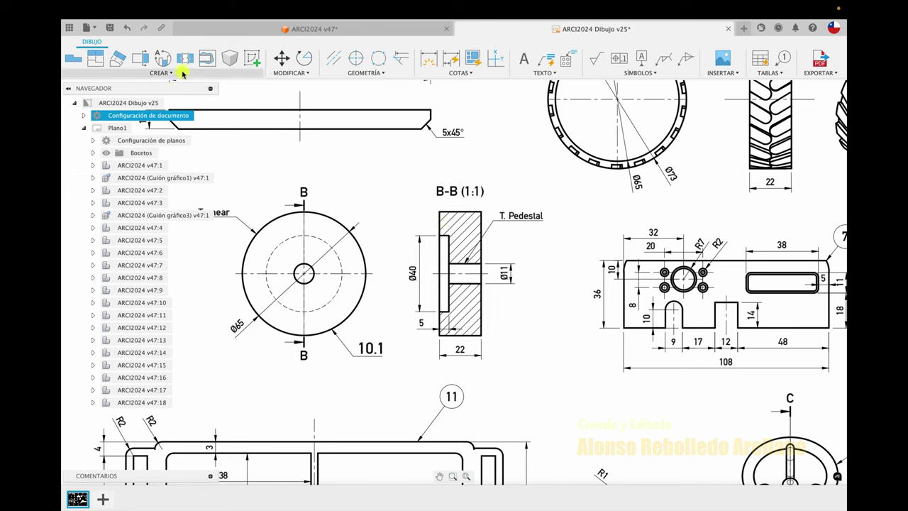
Select the B-B section line and bring up its options, then dismiss them without changes.
left_click(284, 175)
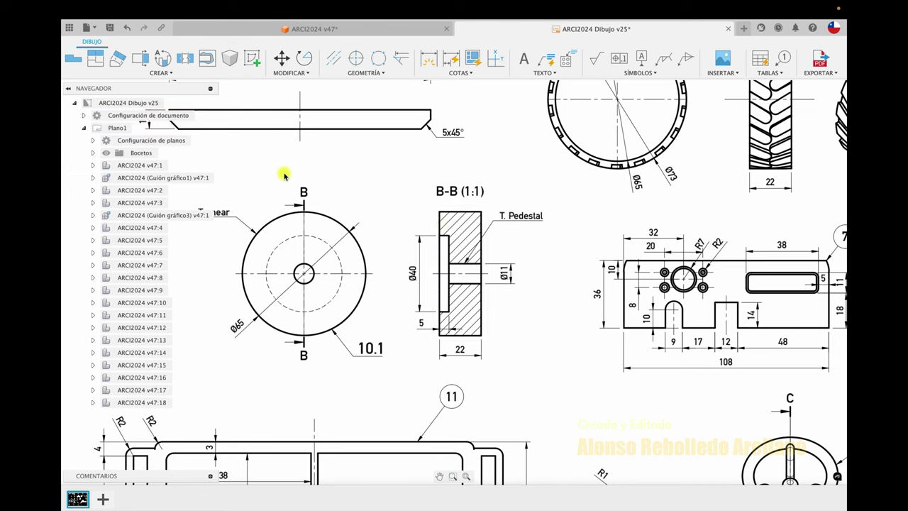
left_click(304, 205)
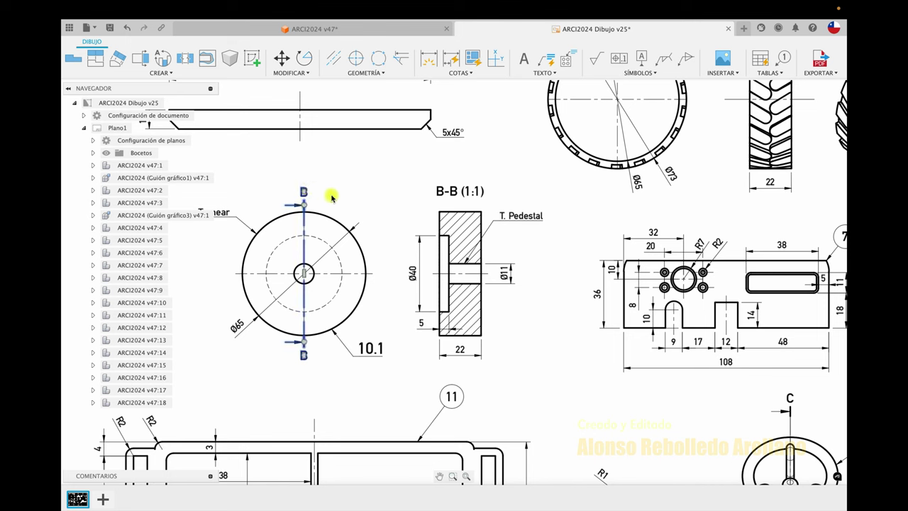
left_click(332, 197)
left_click(303, 193)
left_click(330, 196)
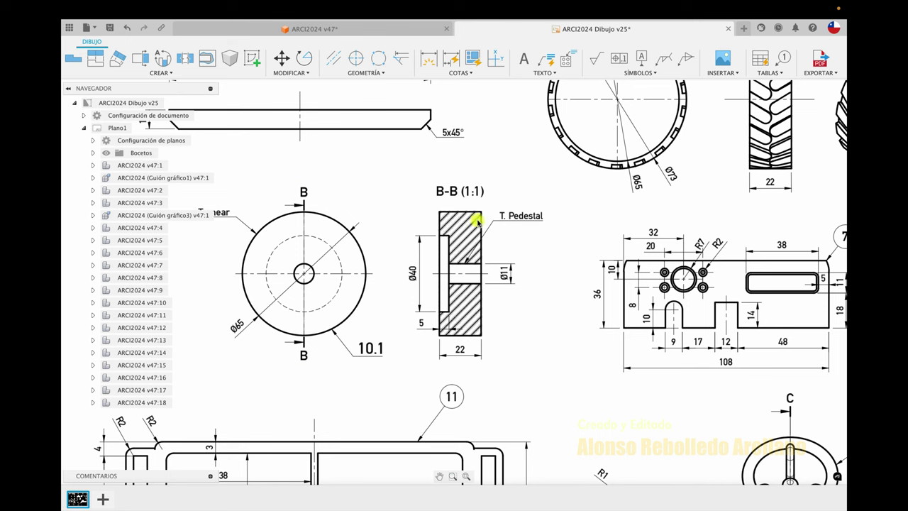
left_click(304, 226)
right_click(304, 226)
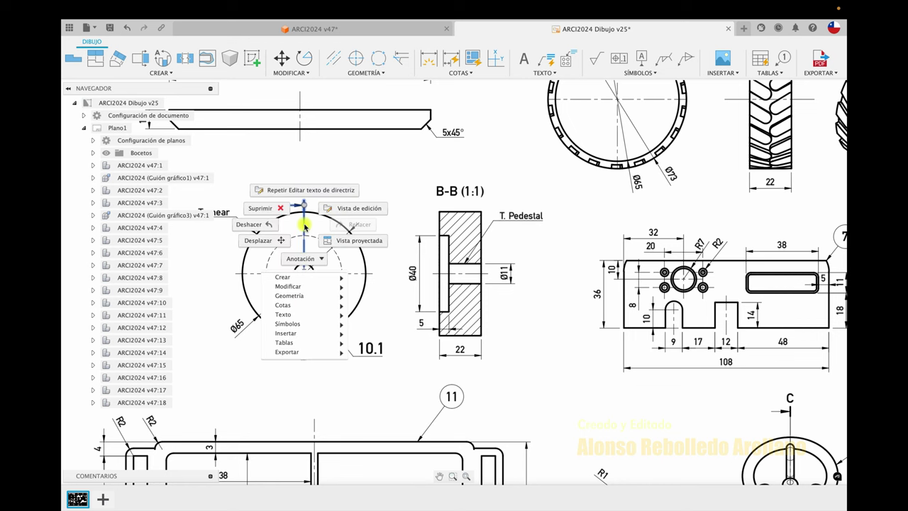
key("Escape")
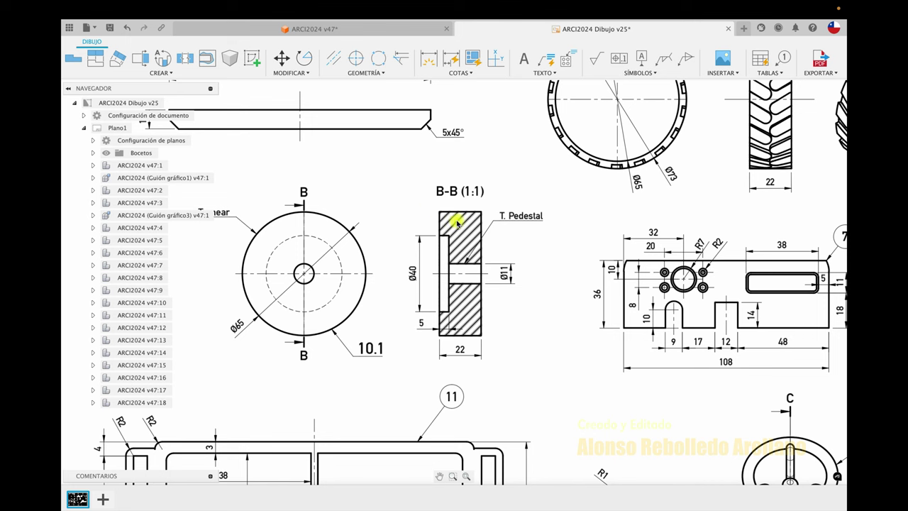
Set the B-B section hatch to scale 0.5 and angle 90°, keeping the ANSI31 pattern after trying ANSI36.
double_click(457, 223)
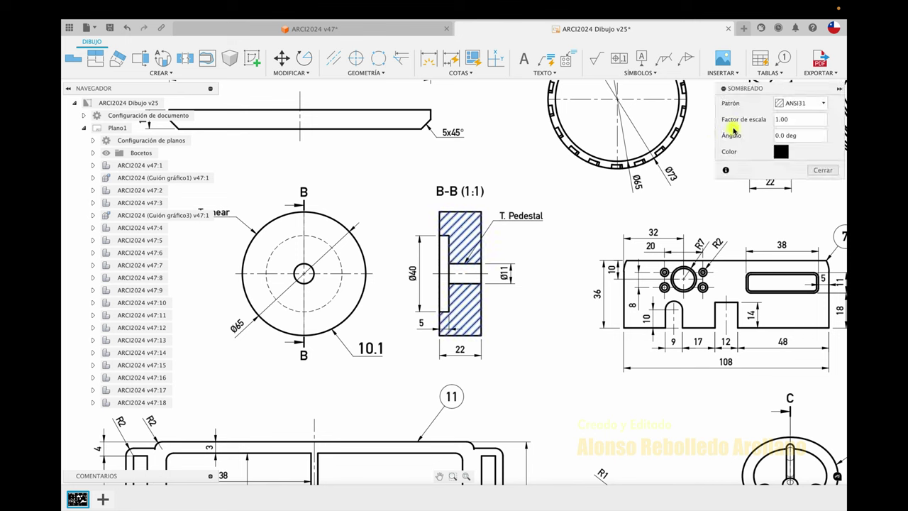
left_click_drag(774, 89, 607, 167)
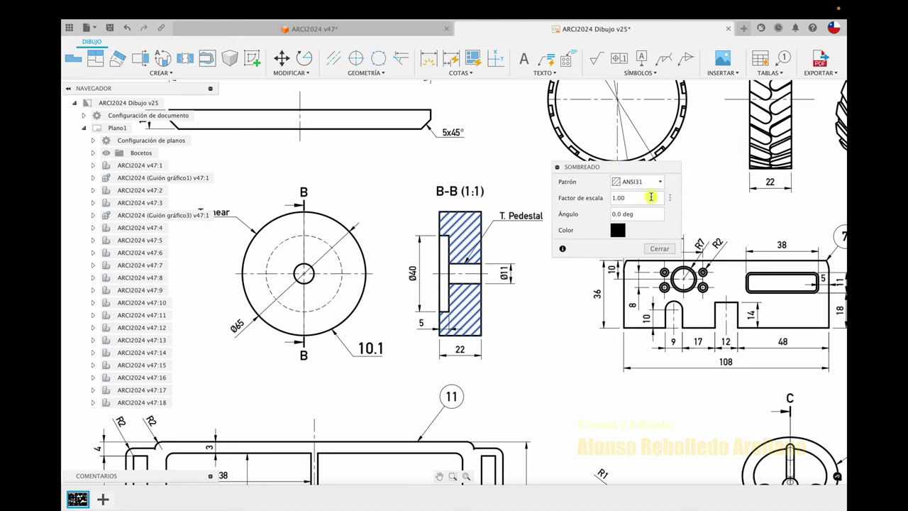
left_click_drag(638, 201, 592, 202)
type("5")
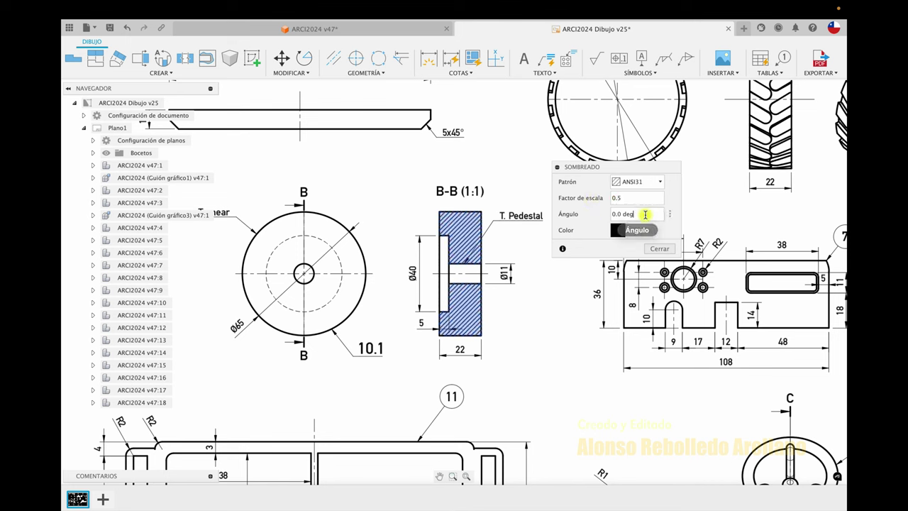
type("90")
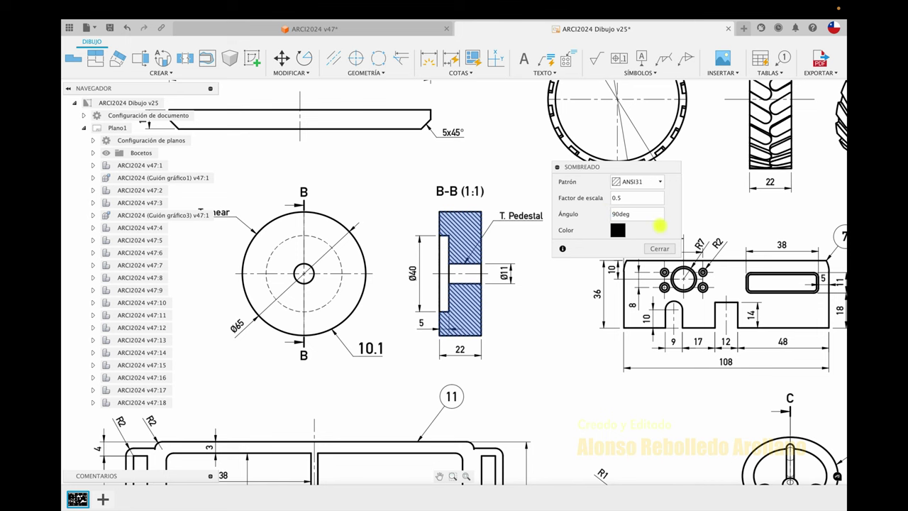
left_click(660, 183)
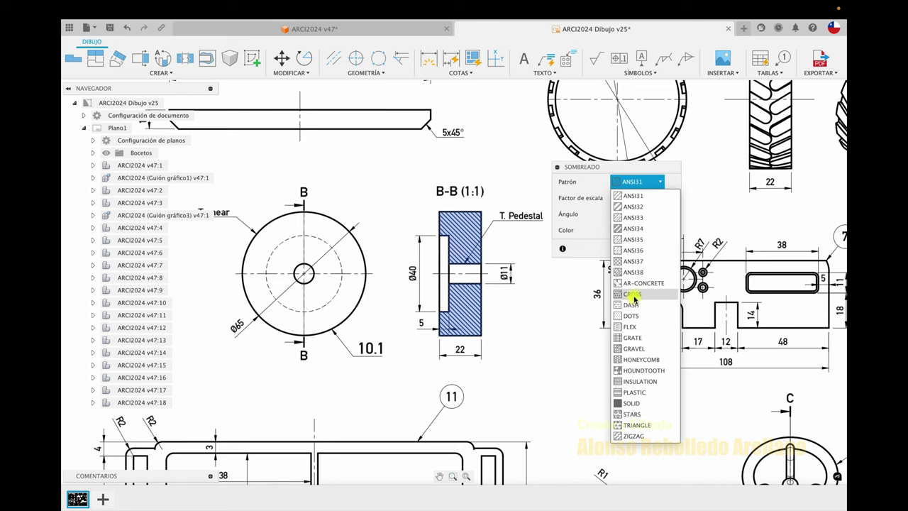
left_click(638, 251)
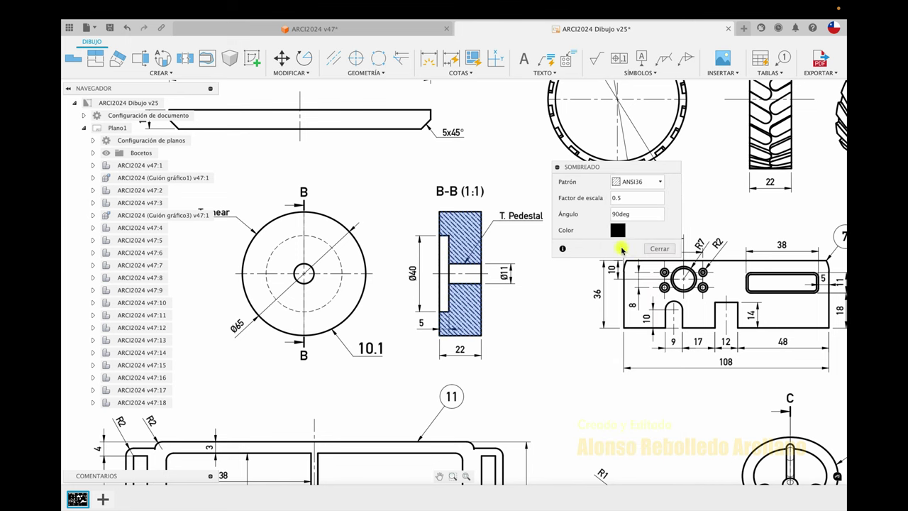
left_click(658, 183)
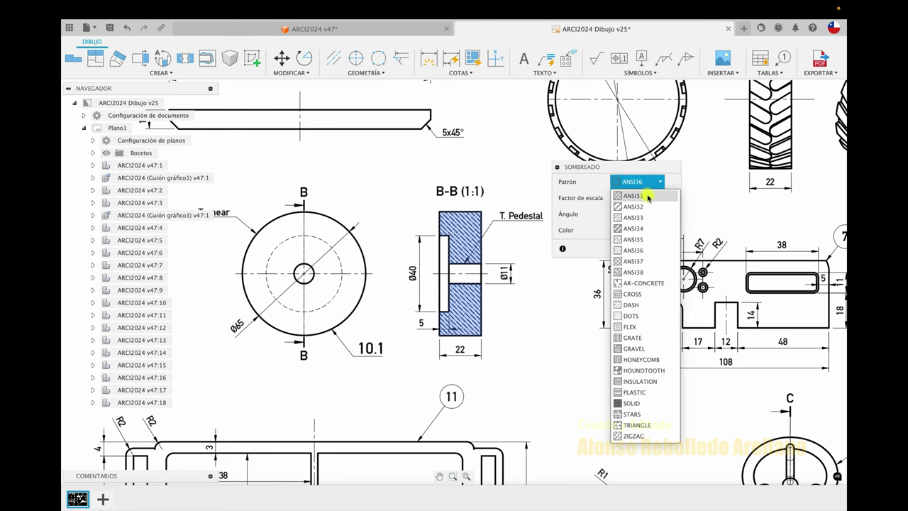
left_click(645, 197)
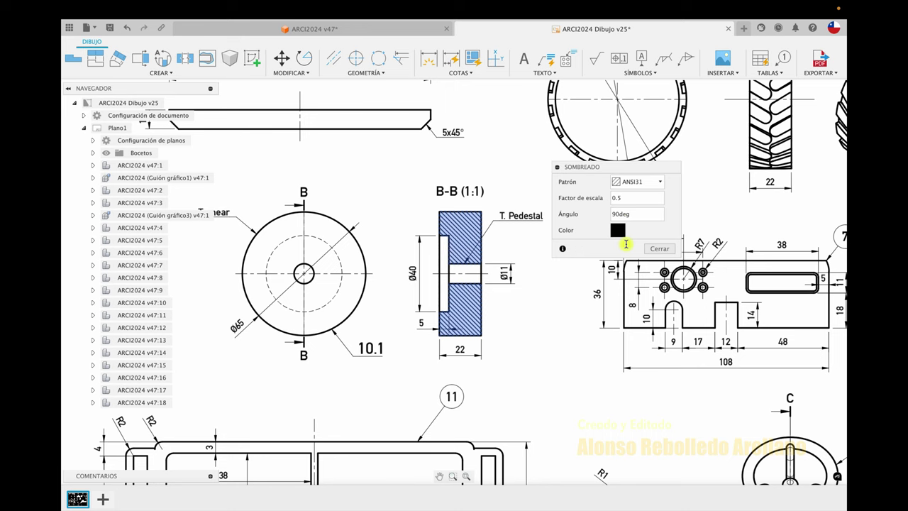
left_click(666, 249)
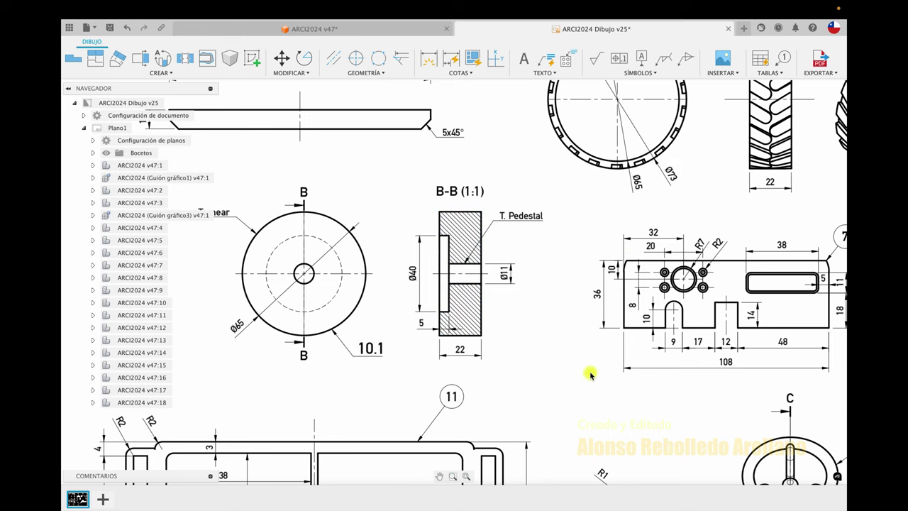
scroll(589, 377, "down", 2)
scroll(588, 378, "right", 2)
Give the C-C (2:1) section hatch a 0.5 scale factor and a 90° angle.
scroll(589, 377, "down", 1)
scroll(589, 377, "right", 1)
scroll(587, 382, "down", 1)
scroll(587, 382, "right", 2)
scroll(587, 383, "down", 1)
scroll(587, 383, "right", 2)
scroll(587, 383, "down", 1)
scroll(588, 384, "right", 2)
scroll(588, 384, "right", 3)
scroll(589, 385, "right", 1)
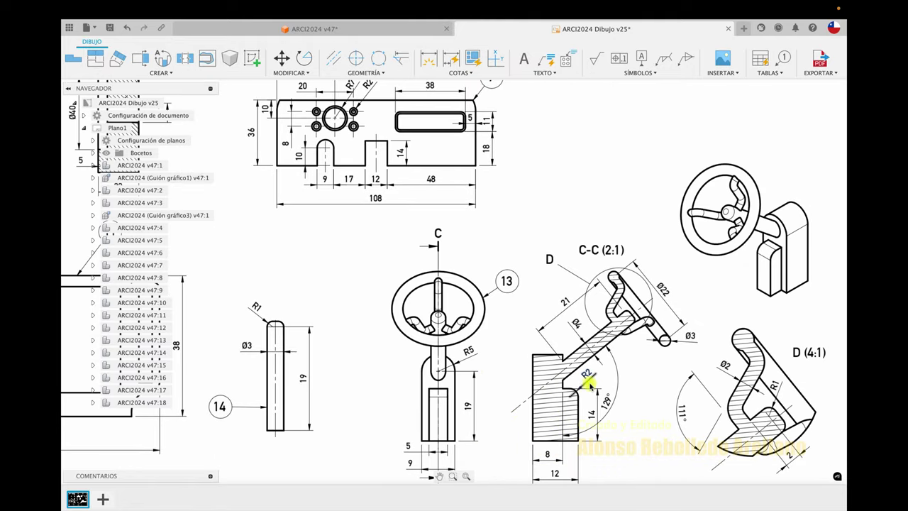
double_click(556, 365)
left_click(630, 198)
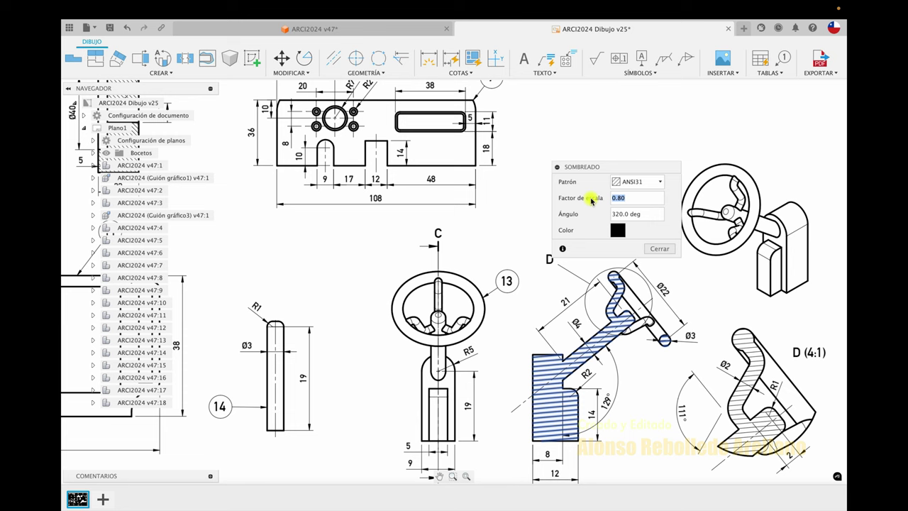
type("0.5")
key("Return")
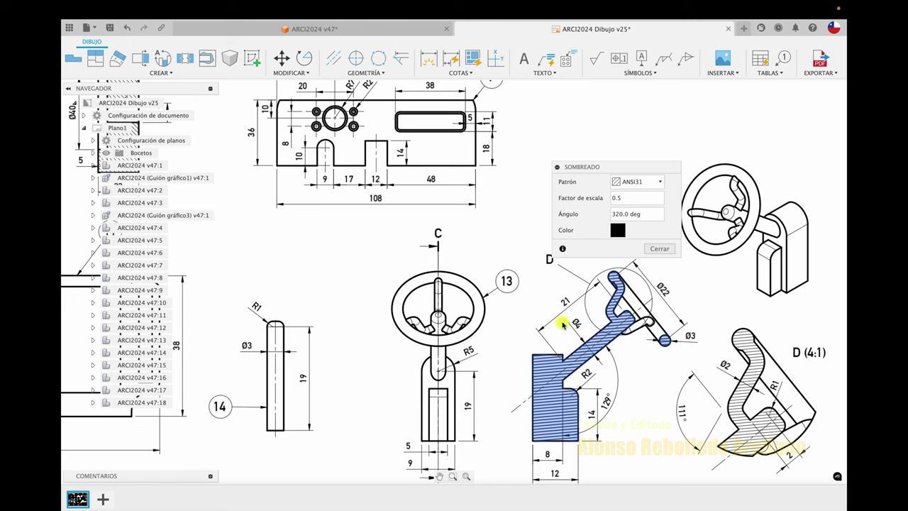
left_click(639, 213)
type("90deg")
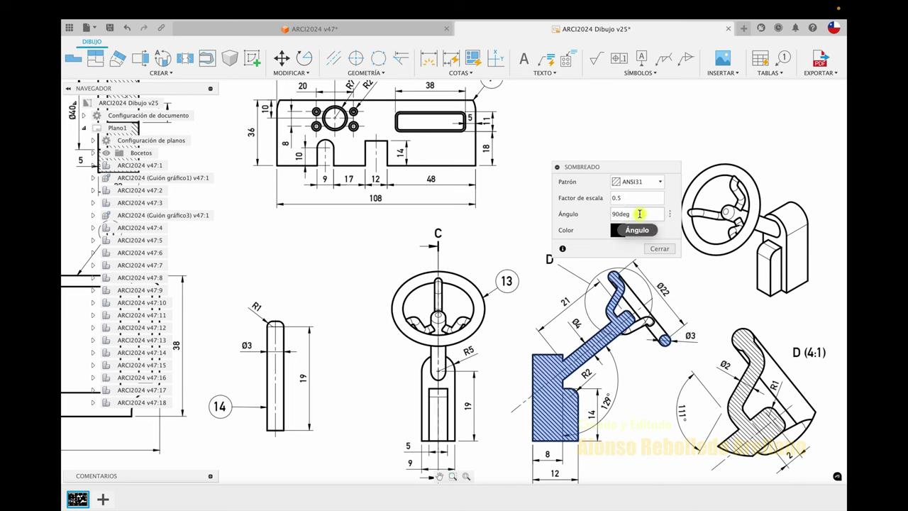
left_click(659, 248)
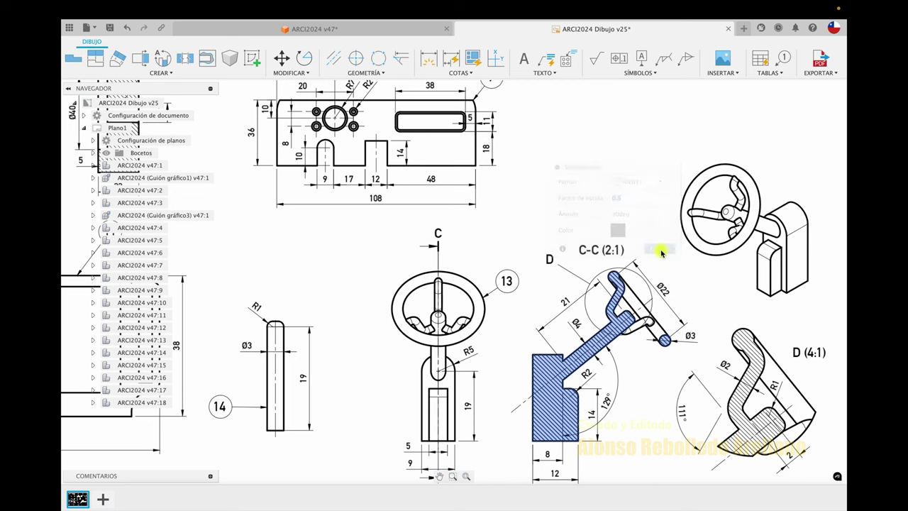
scroll(560, 320, "down", 1)
Add a Material column to the Lista de piezas parts list.
scroll(566, 320, "down", 1)
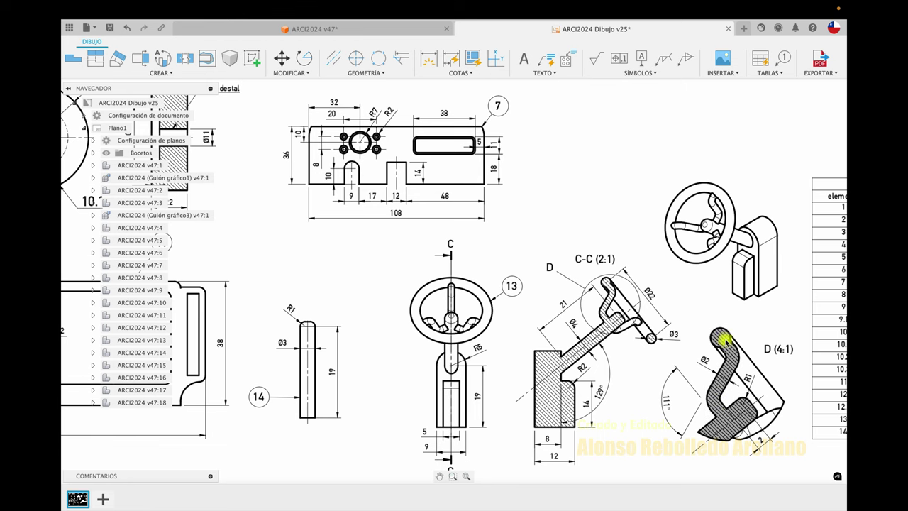
scroll(644, 432, "down", 1)
scroll(643, 433, "down", 1)
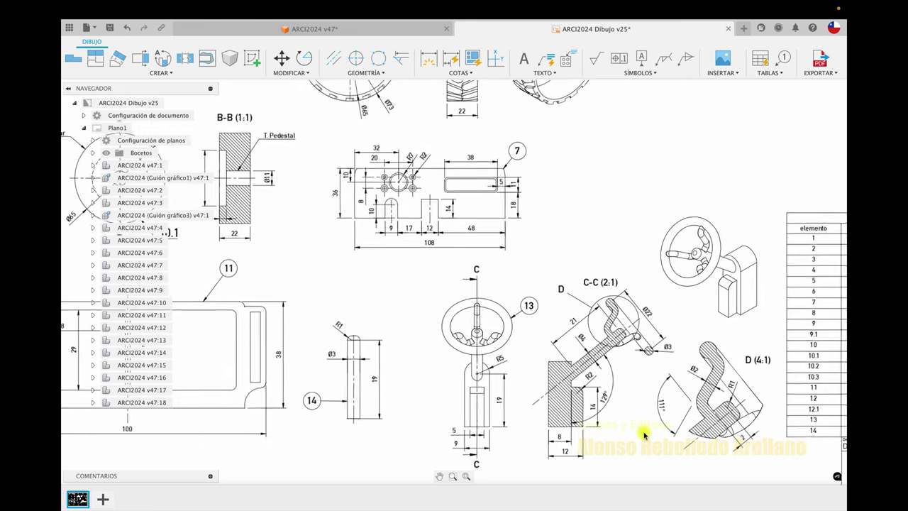
scroll(653, 422, "down", 1)
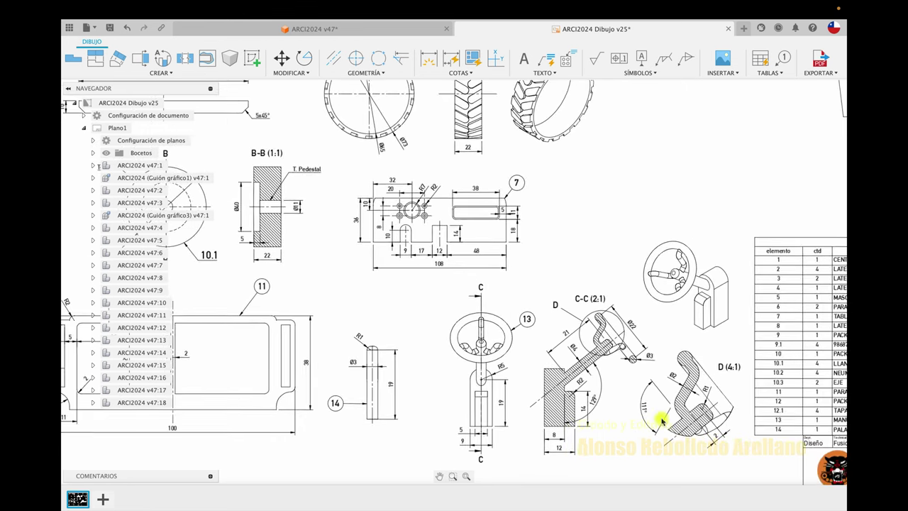
scroll(659, 417, "down", 1)
scroll(663, 420, "right", 5)
scroll(667, 320, "right", 4)
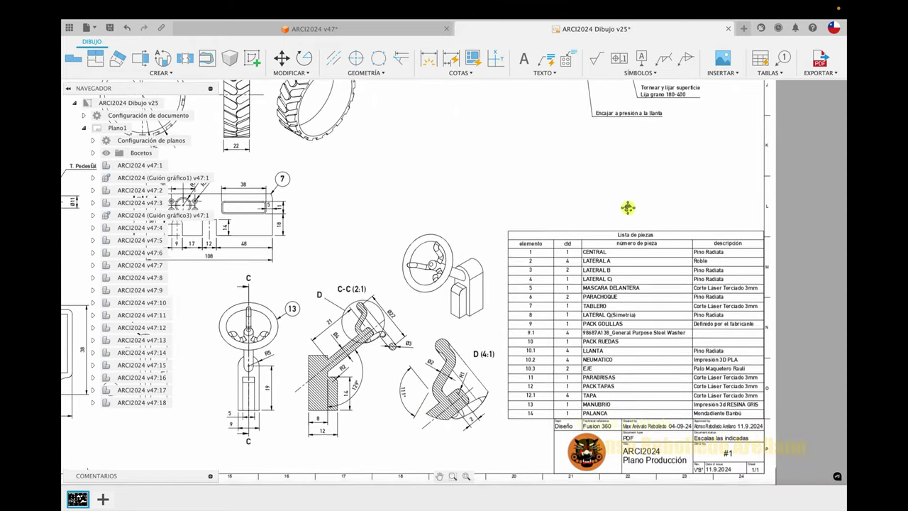
scroll(628, 207, "down", 2)
scroll(628, 209, "up", 1)
scroll(628, 209, "up", 1)
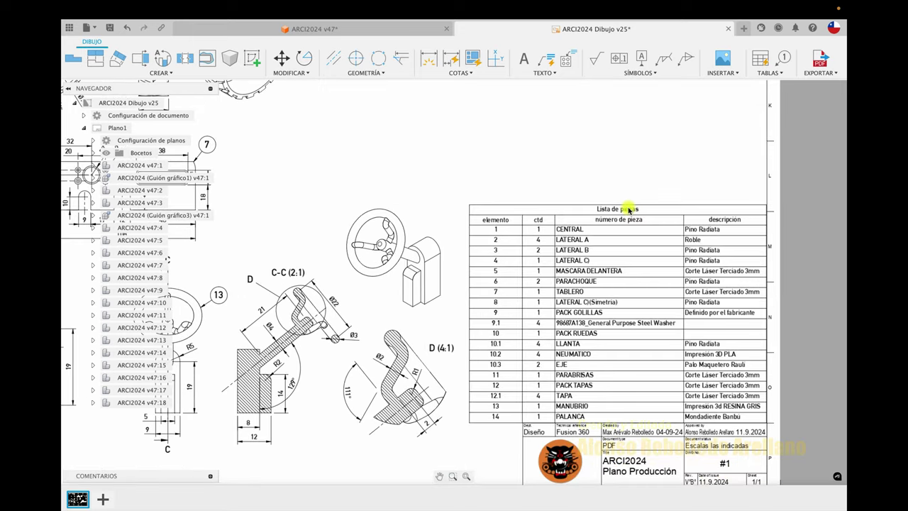
scroll(629, 205, "down", 1)
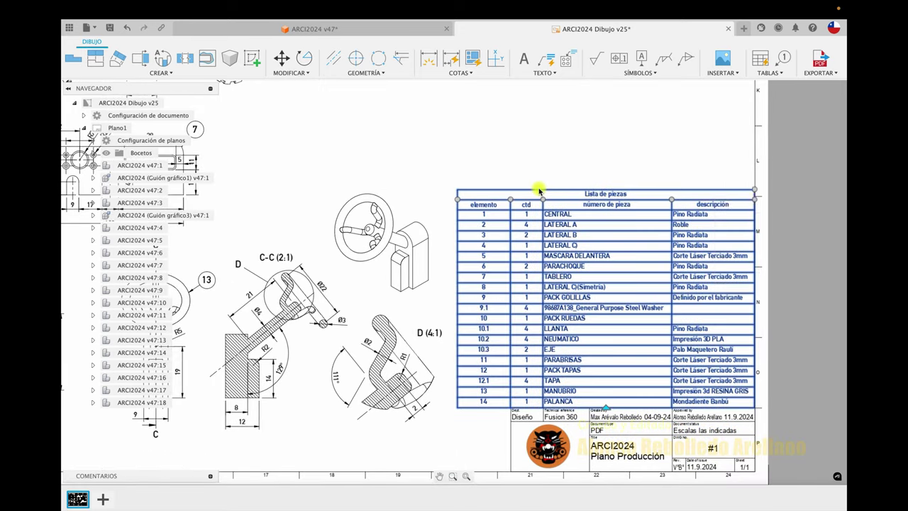
double_click(538, 191)
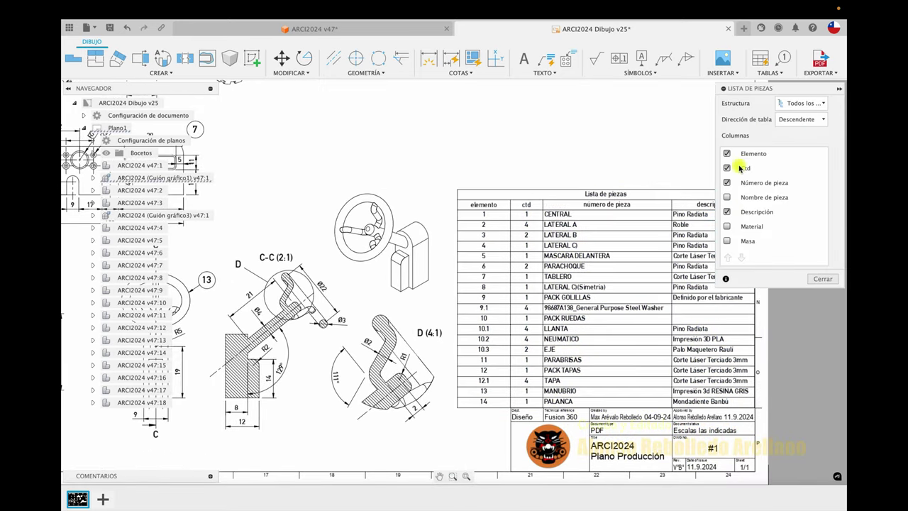
left_click(728, 226)
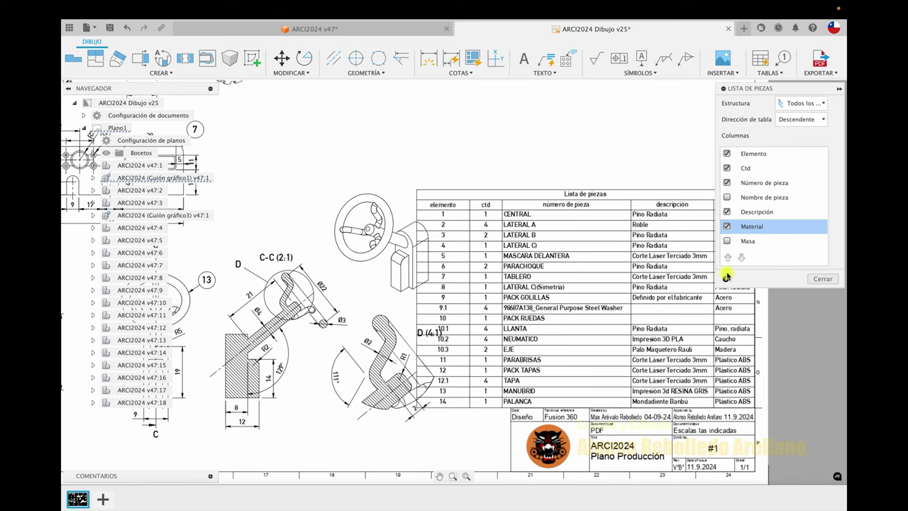
Remove the Material column again and go to the ARCI2024 v47 jeep design.
scroll(609, 213, "right", 5)
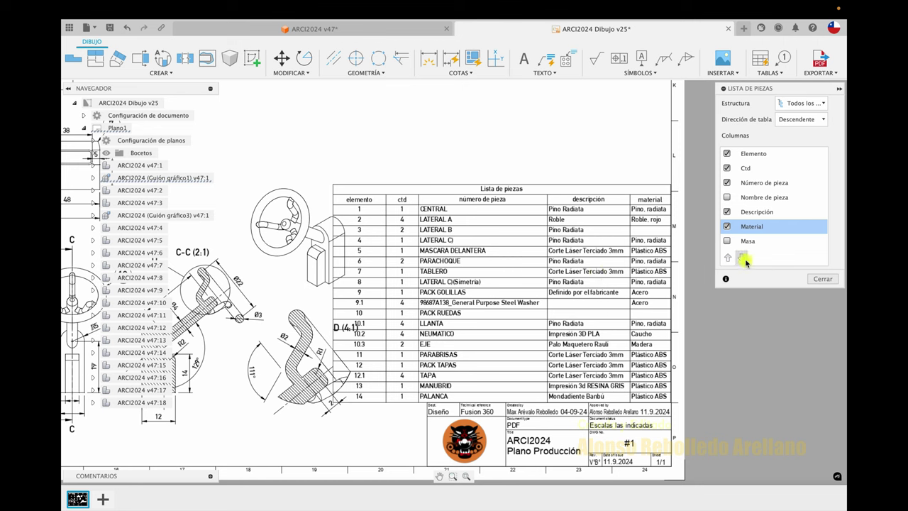
left_click(726, 227)
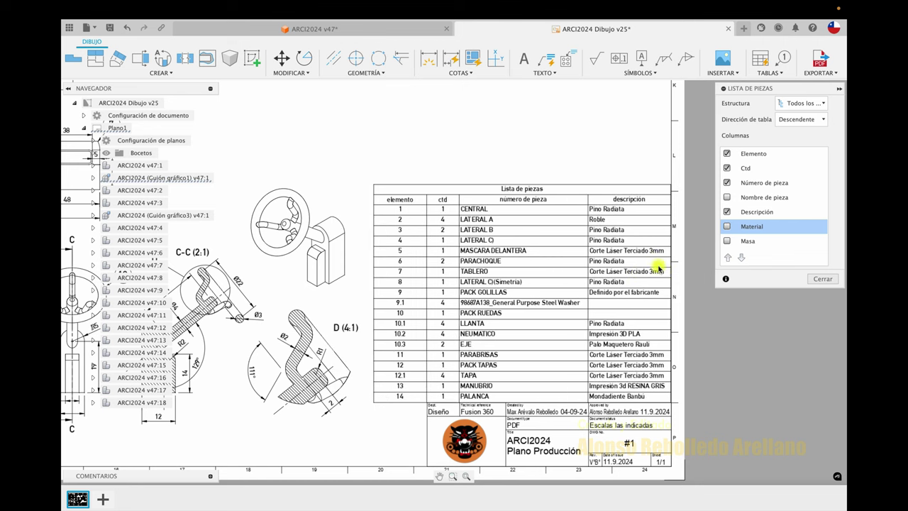
left_click(823, 278)
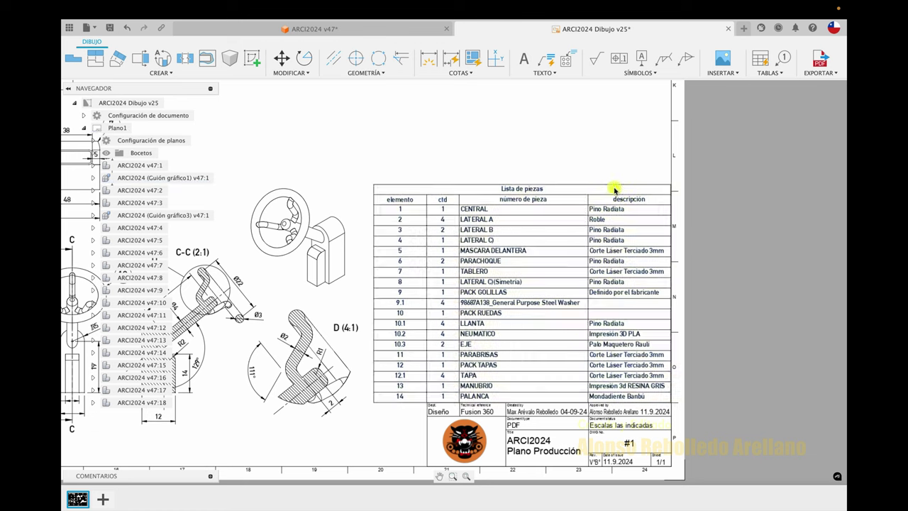
left_click(381, 29)
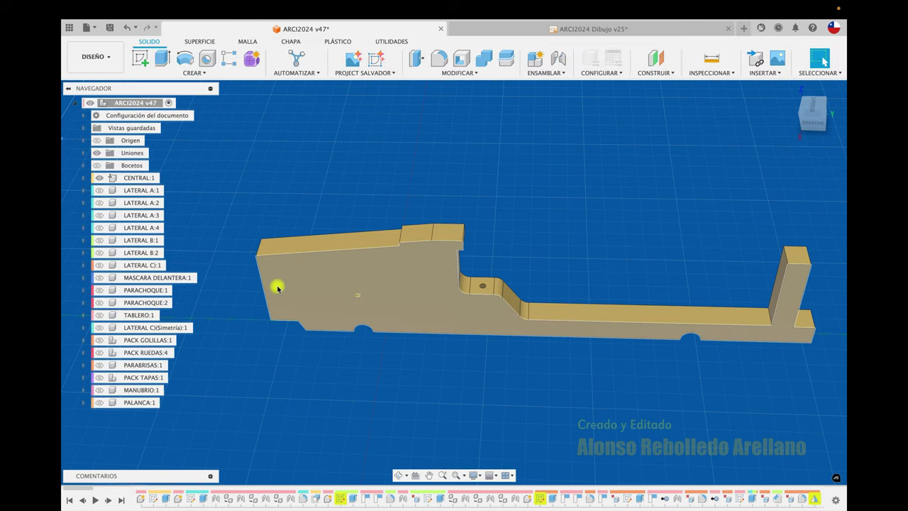
Unisolate CENTRAL:1 to show the whole jeep assembly and orbit to a front view.
right_click(142, 180)
mouse_move(182, 341)
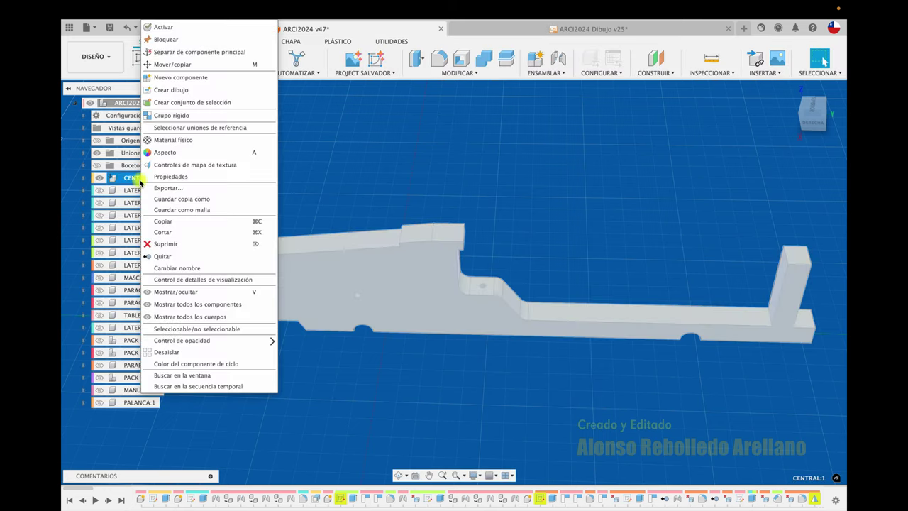
left_click(181, 353)
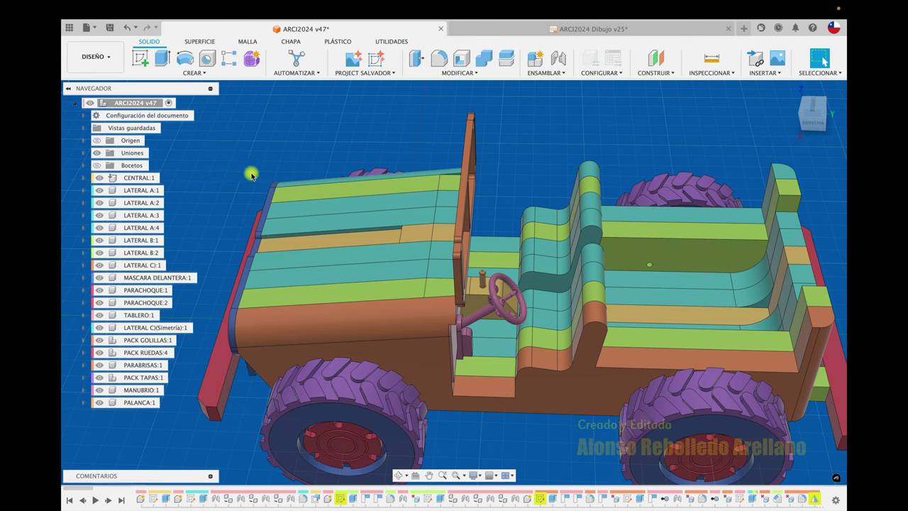
scroll(313, 218, "down", 3)
mouse_move(313, 218)
middle_mouse_down("shift")
mouse_move(432, 314)
mouse_move(475, 365)
mouse_move(490, 291)
middle_mouse_up("shift")
scroll(476, 364, "up", 2)
scroll(477, 365, "up", 2)
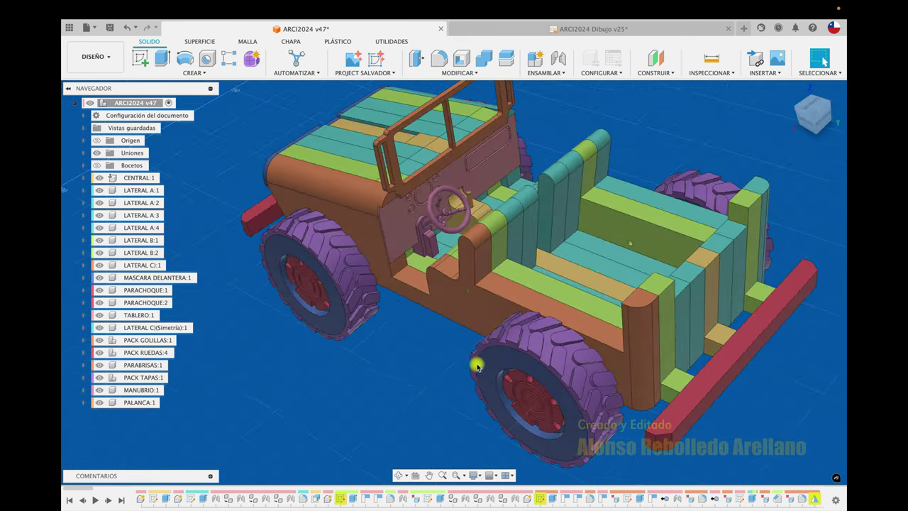
Select the steering wheel's MANUBRIO component, then return to the ARCI2024 Dibujo v25 drawing.
left_click(462, 255)
left_click(149, 389)
left_click(243, 399)
left_click(490, 31)
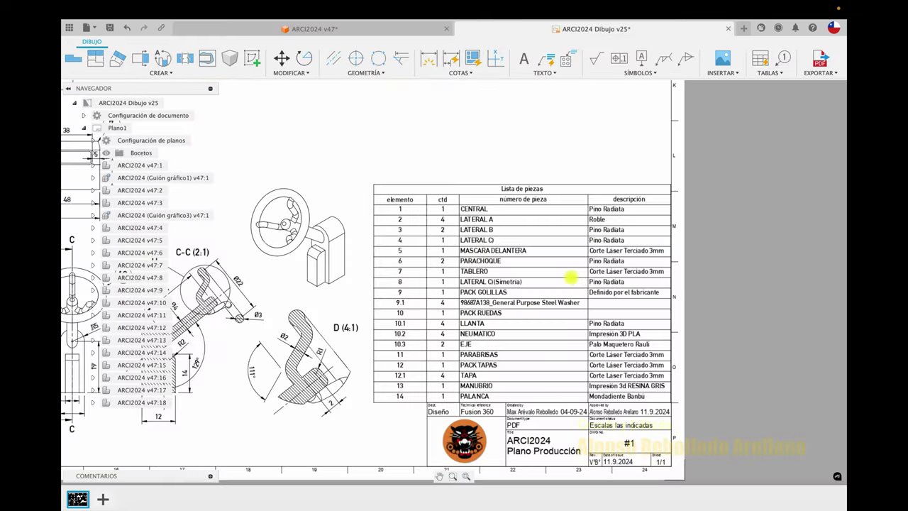
Zoom in to read the MANUBRIO row of the parts list, then go to the ARCI2024 v47 design.
scroll(582, 336, "up", 2)
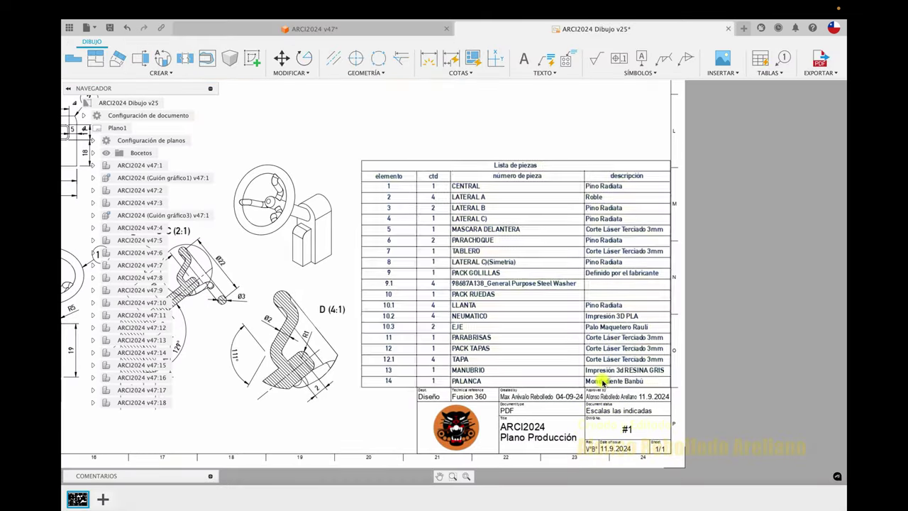
scroll(614, 384, "up", 2)
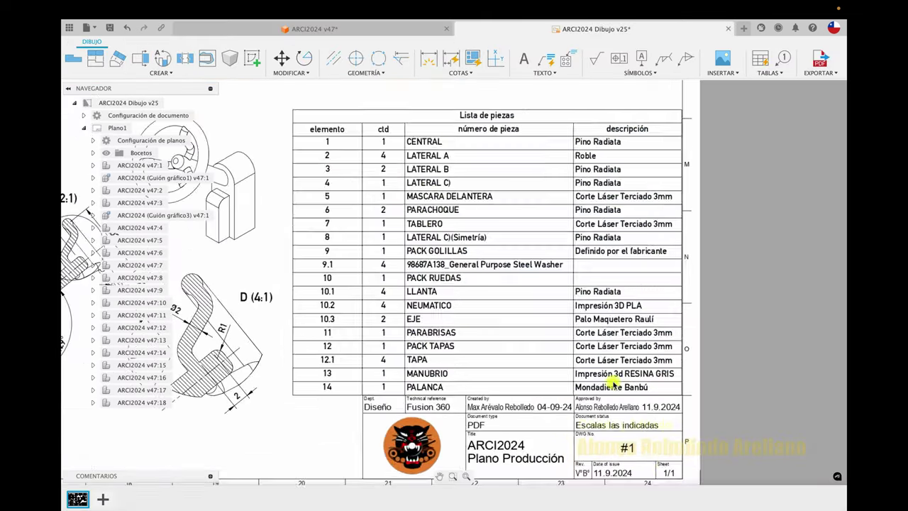
scroll(631, 382, "up", 1)
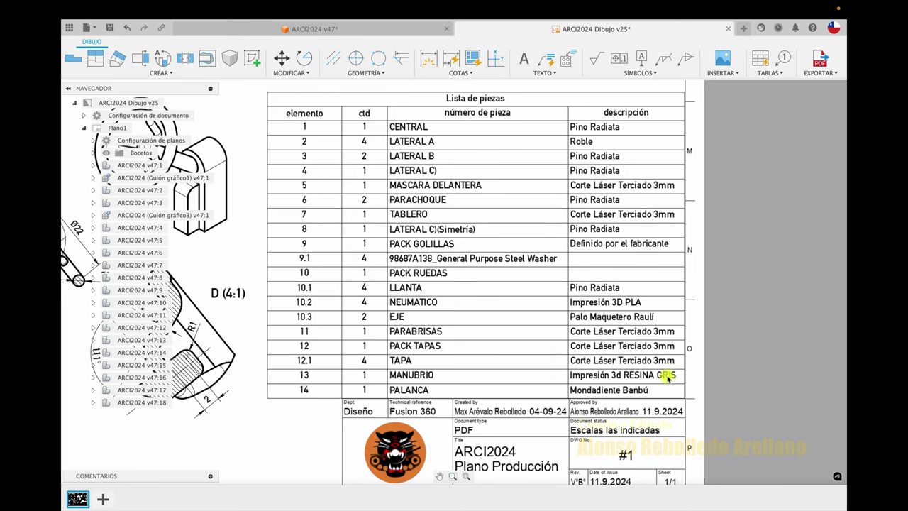
left_click(373, 30)
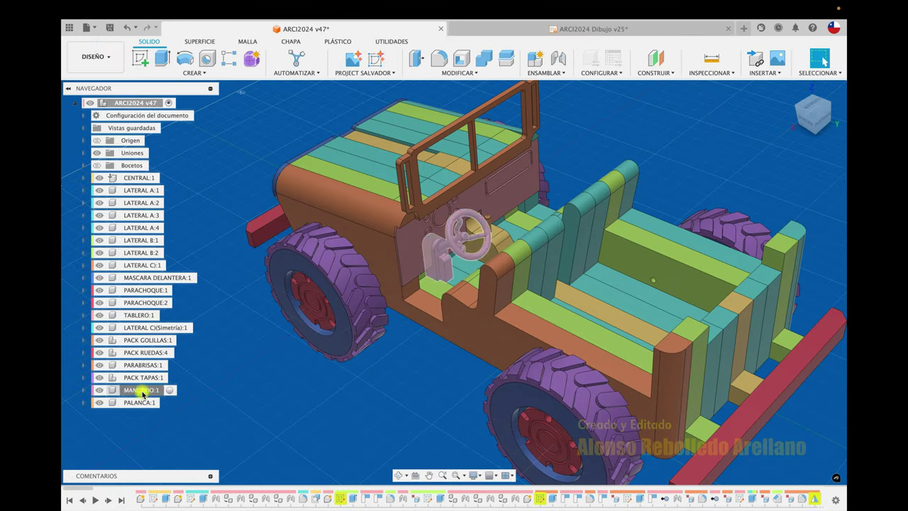
In MANUBRIO's properties, change the description from RESINA GRIS to 'Impresión 3d RESINA ROJO'.
left_click(143, 393)
right_click(143, 393)
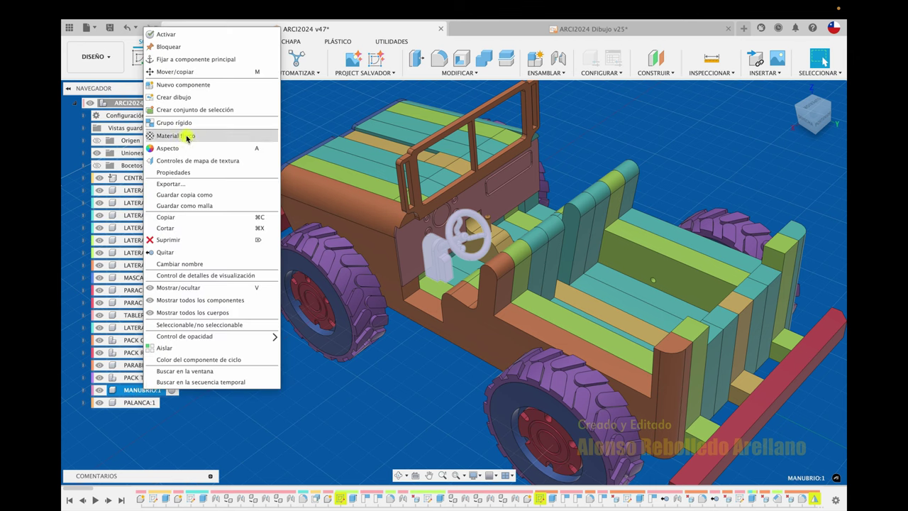
left_click(194, 171)
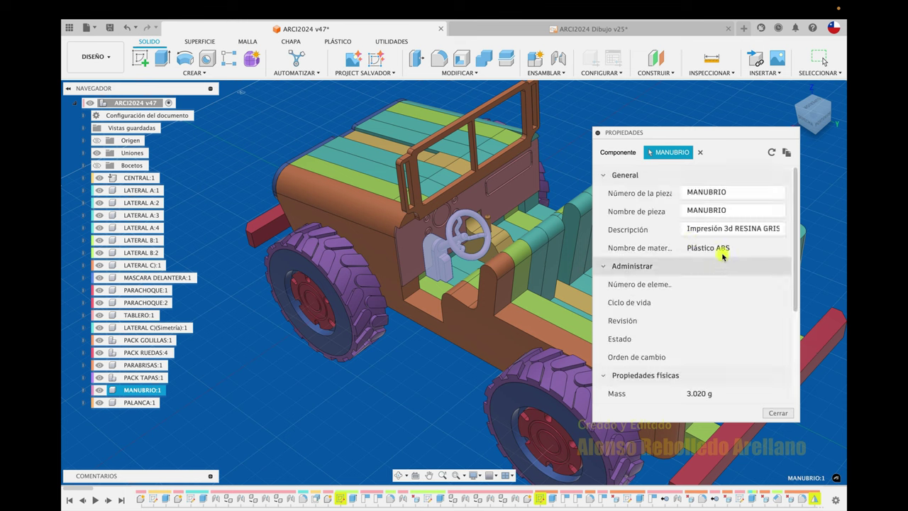
left_click(778, 228)
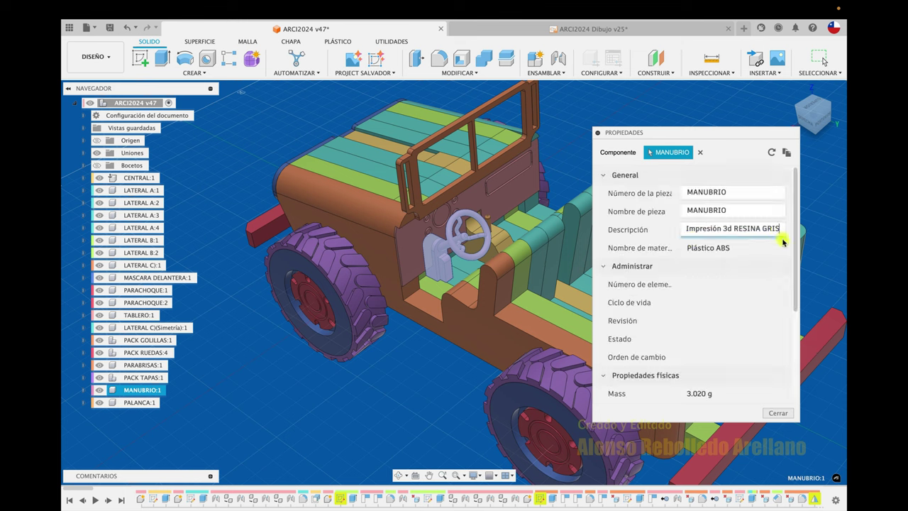
key("BackSpace")
key("BackSpace")
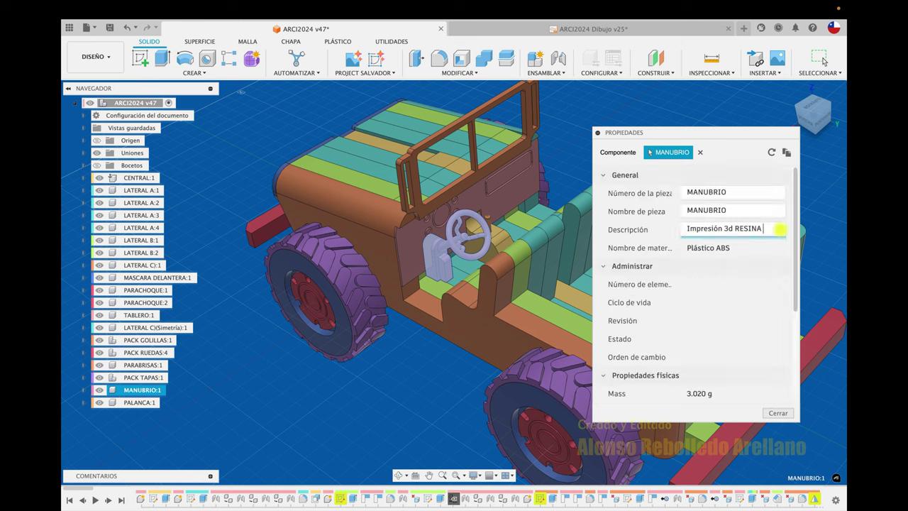
type("ROJO")
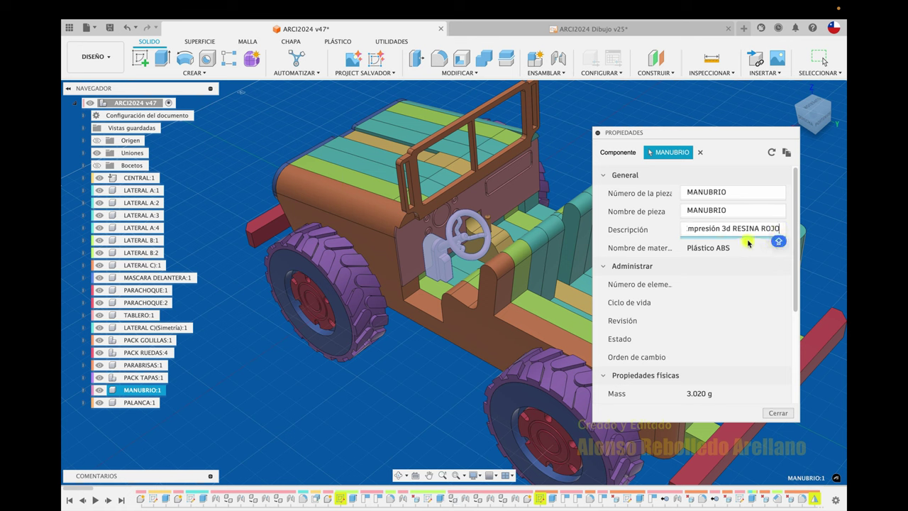
key("Return")
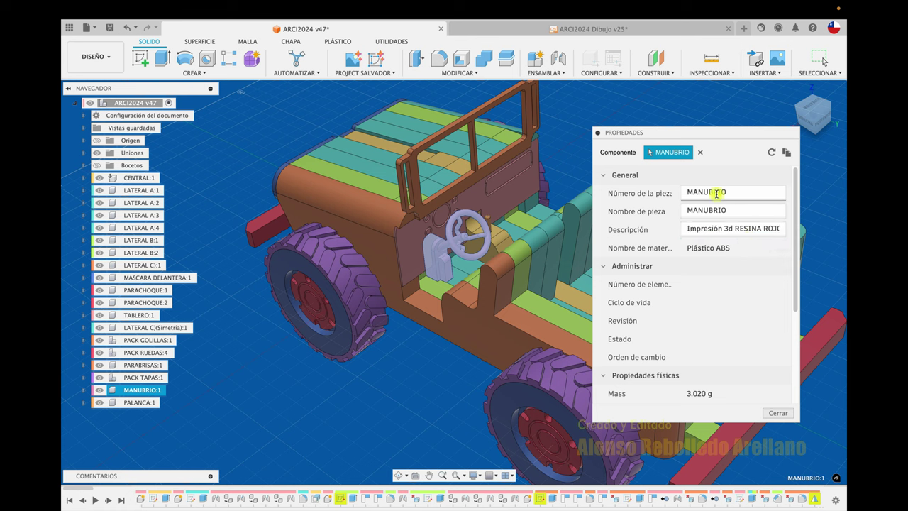
Scroll through the Physical Properties to check the 3.020 g mass, then back to General.
scroll(729, 344, "down", 3)
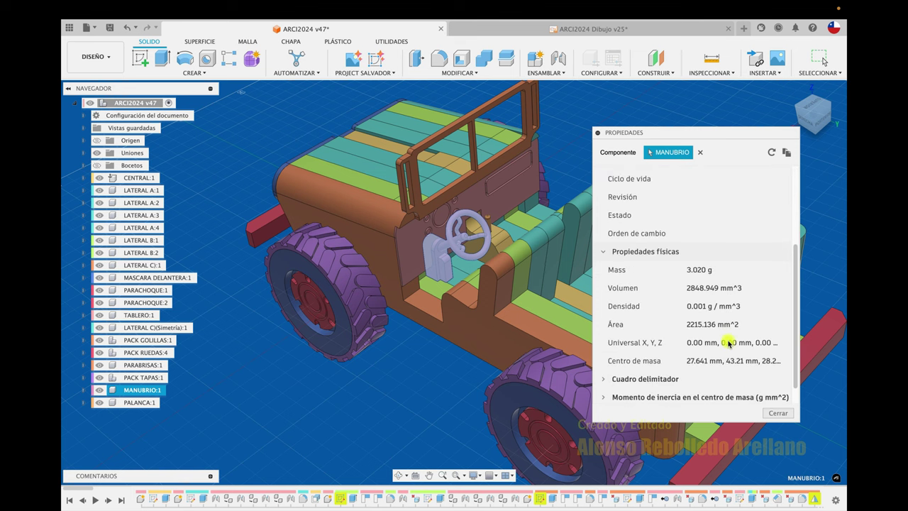
scroll(729, 343, "down", 1)
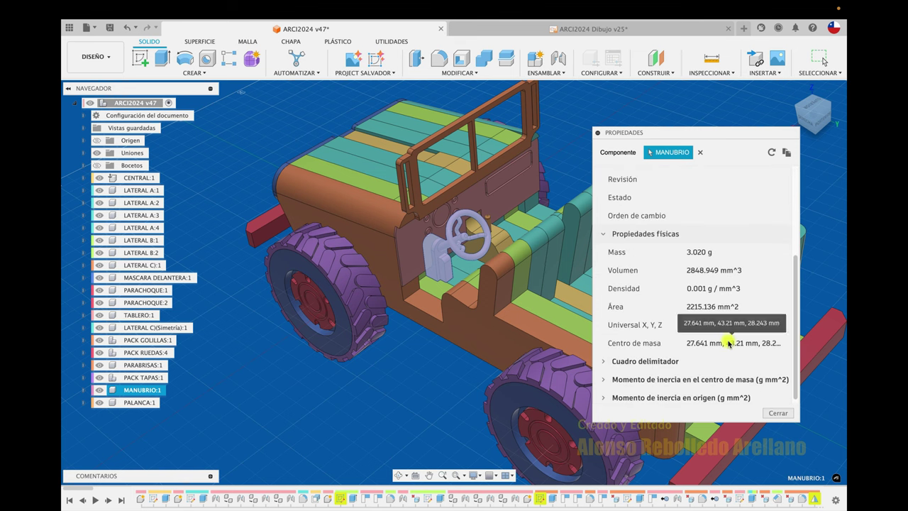
scroll(729, 343, "up", 2)
scroll(728, 343, "up", 2)
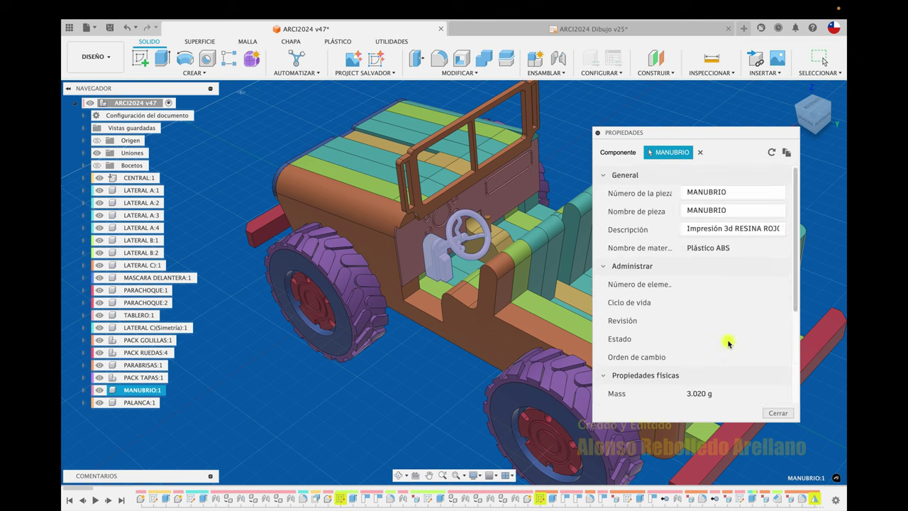
Close MANUBRIO's properties, save a new jeep version ('Guardado por el usuario'), and open Dibujo v25.
left_click(777, 414)
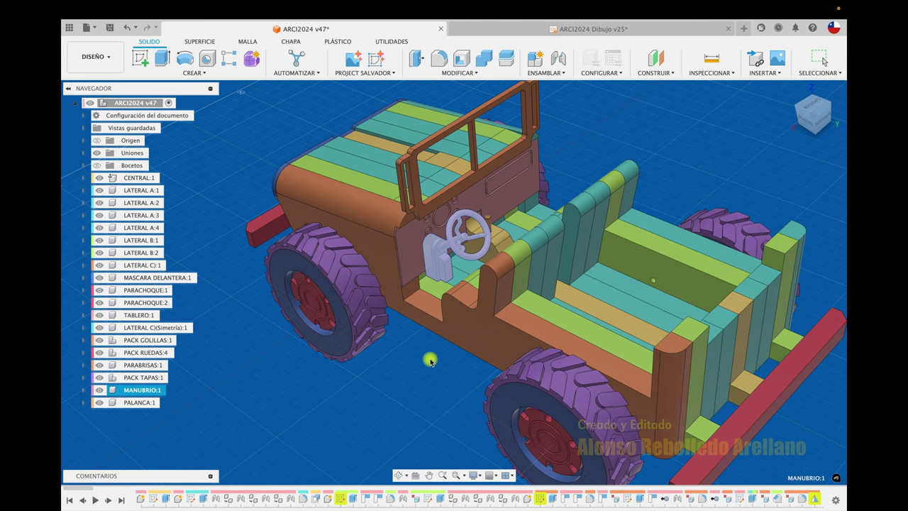
left_click(259, 136)
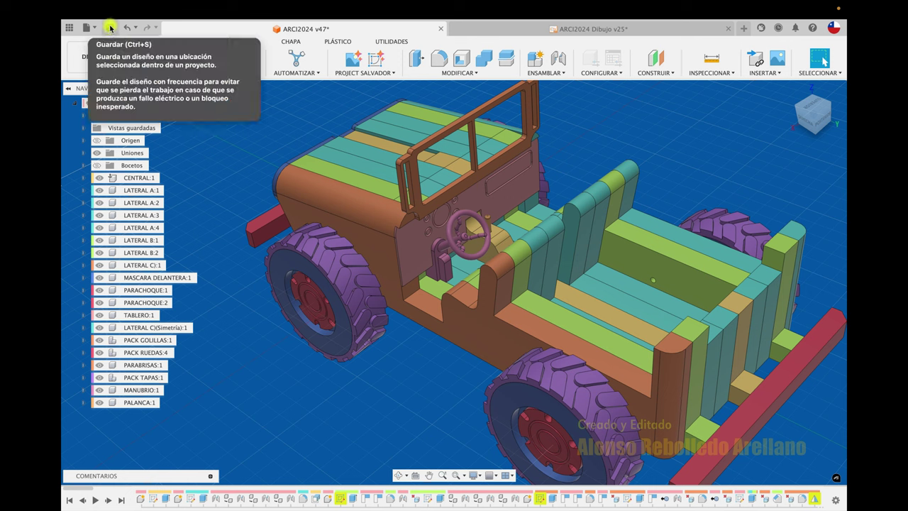
left_click(110, 28)
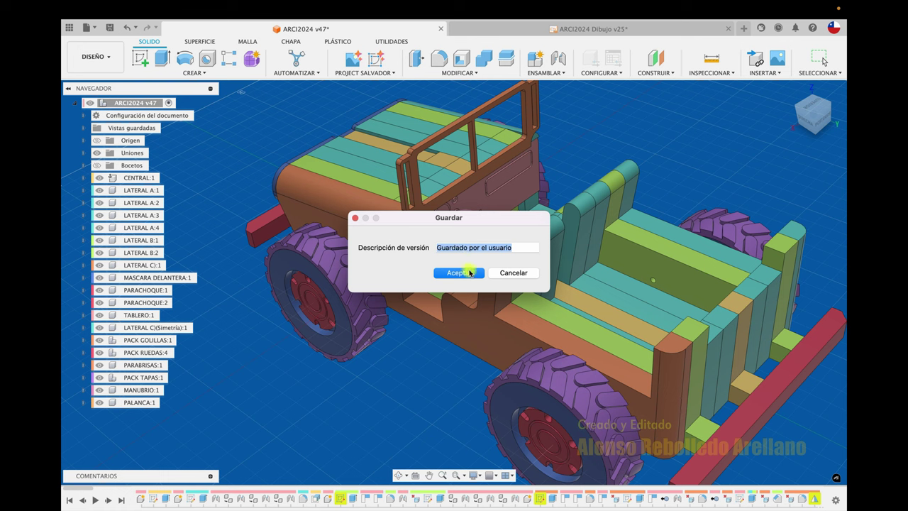
left_click(467, 274)
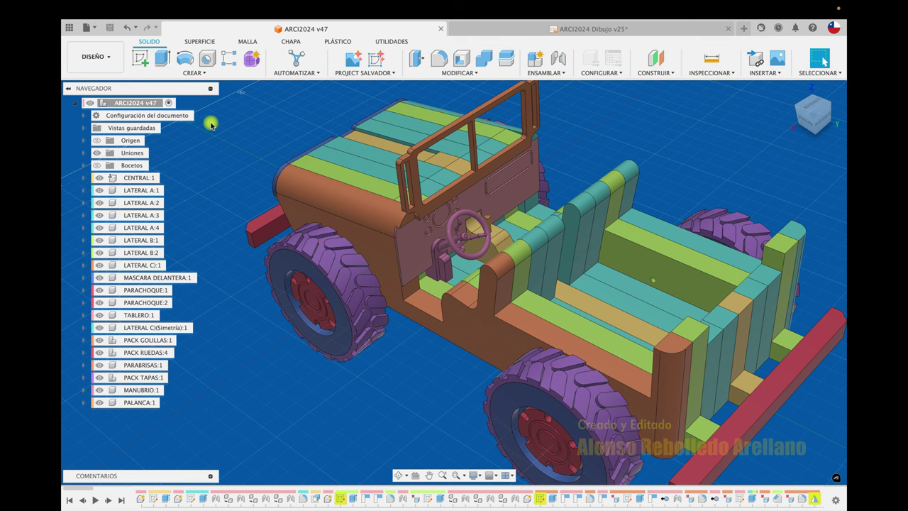
left_click(520, 30)
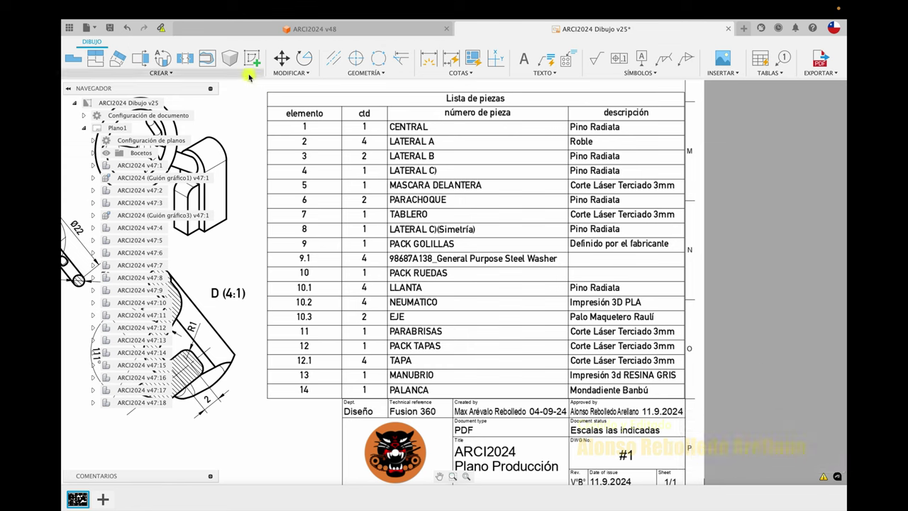
mouse_move(163, 28)
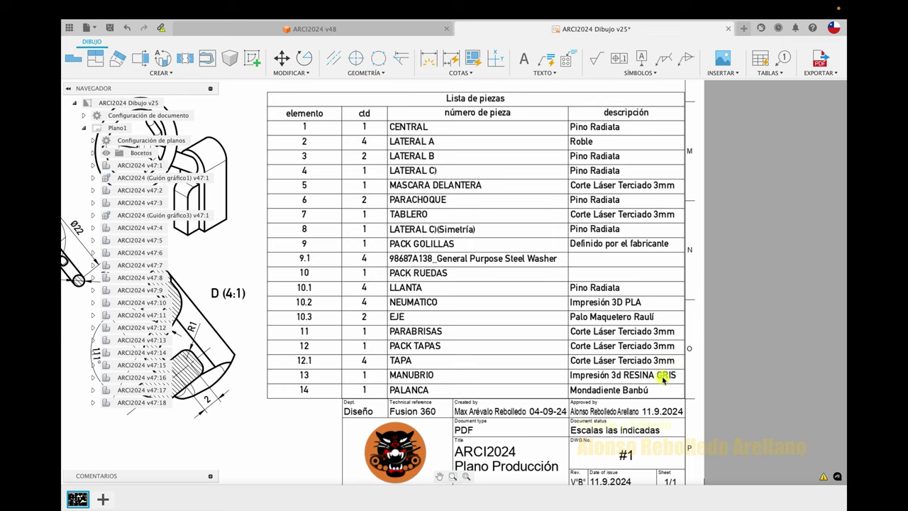
Update the drawing's views to reference jeep model version v48 and fit the sheet in view.
left_click(161, 27)
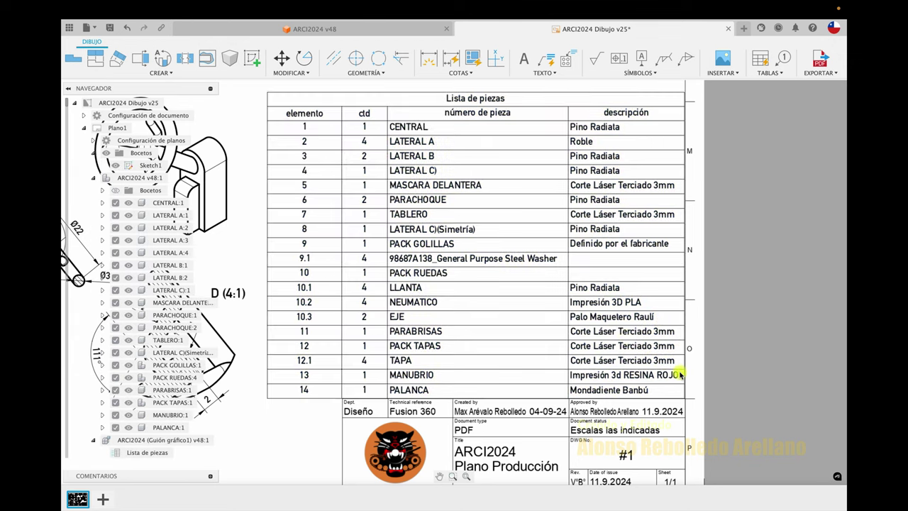
scroll(736, 334, "down", 1)
scroll(736, 334, "down", 2)
scroll(736, 335, "down", 1)
scroll(736, 335, "down", 1)
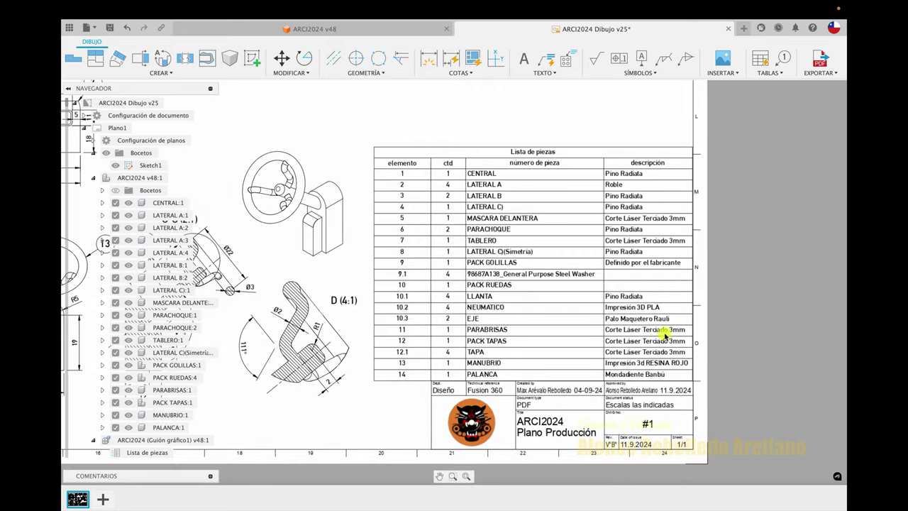
scroll(665, 333, "down", 1)
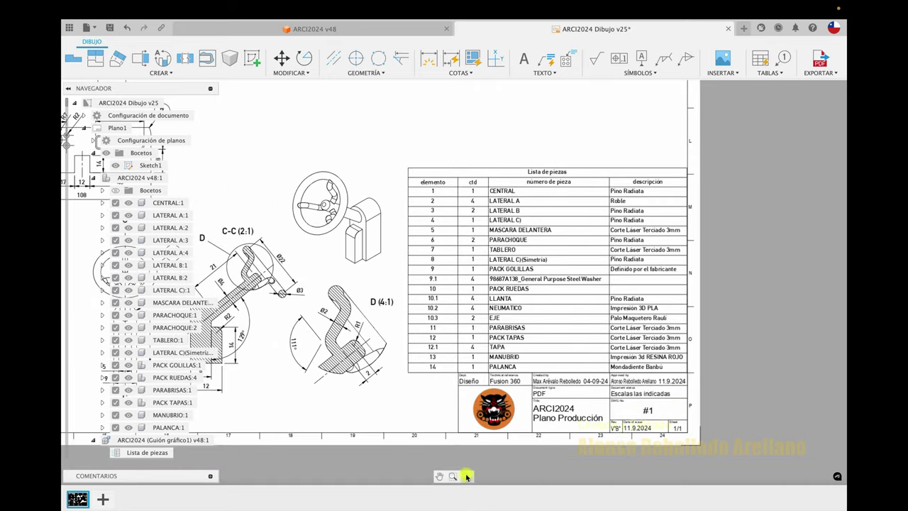
left_click(466, 476)
Zoom and pan around the sheet to review the updated views, then return to the v48 model.
scroll(521, 370, "up", 1)
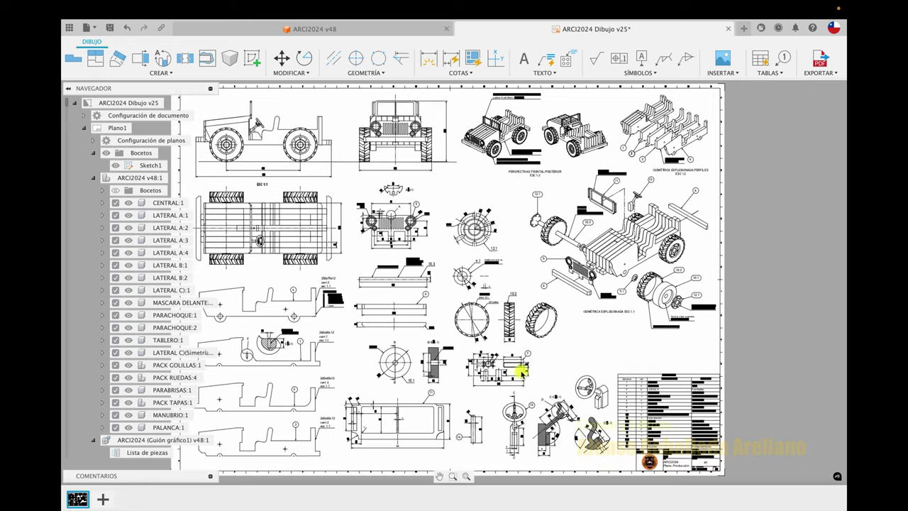
scroll(522, 370, "up", 1)
scroll(520, 370, "up", 1)
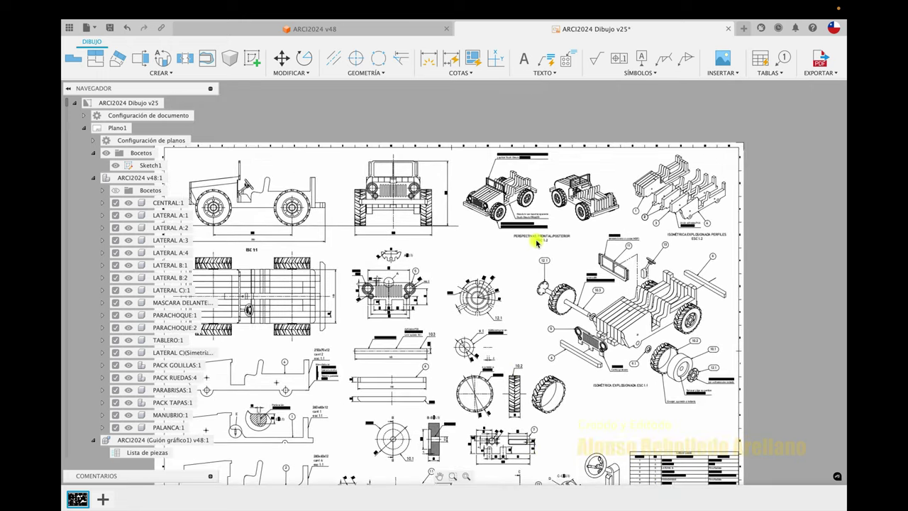
scroll(535, 238, "up", 1)
scroll(537, 242, "up", 1)
scroll(537, 243, "up", 1)
scroll(537, 243, "up", 1)
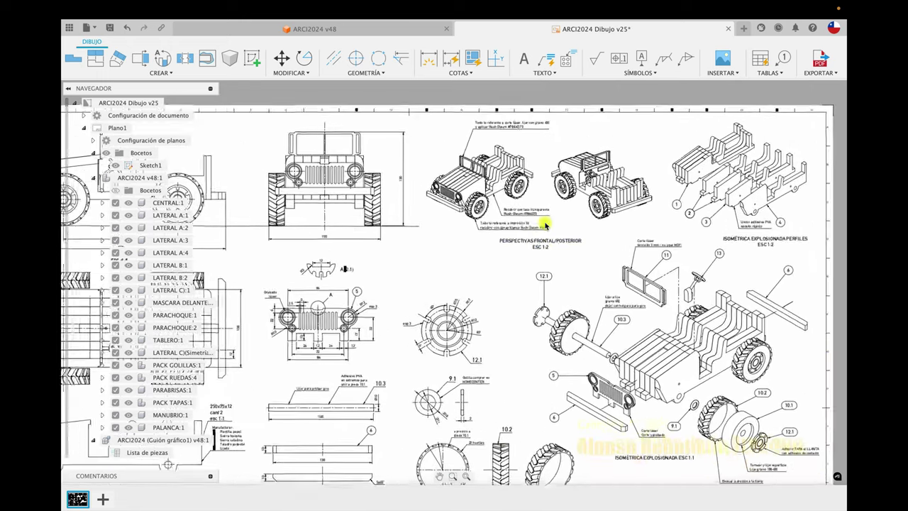
scroll(514, 271, "up", 1)
scroll(514, 272, "up", 1)
scroll(514, 272, "up", 1)
scroll(538, 249, "up", 1)
scroll(538, 249, "up", 1)
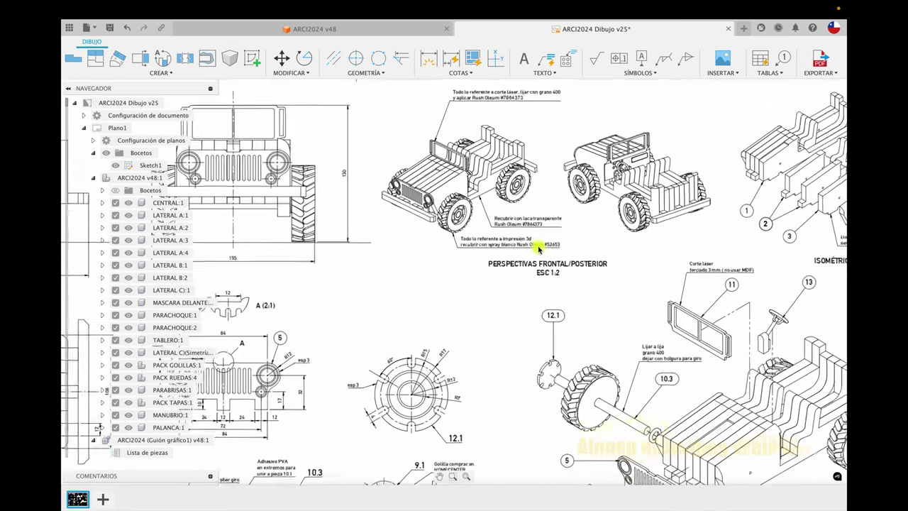
scroll(568, 301, "up", 2)
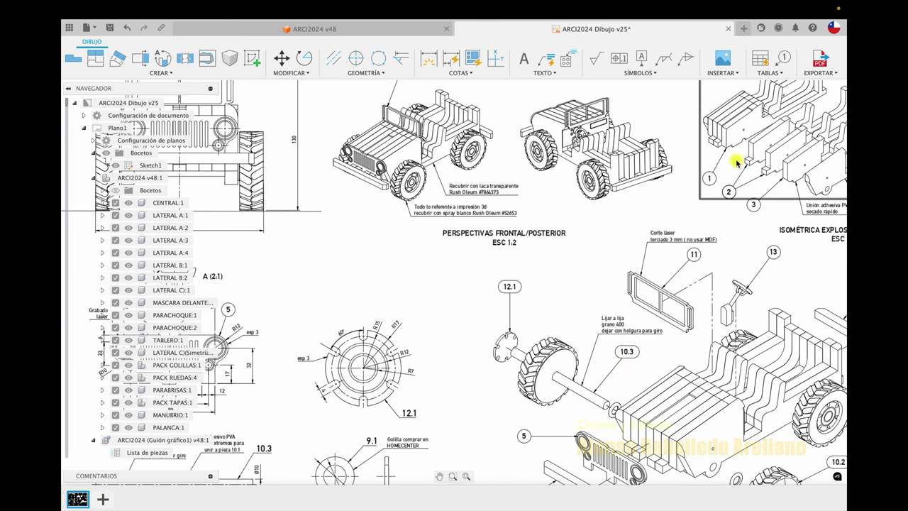
scroll(425, 156, "up", 1)
scroll(423, 166, "up", 1)
scroll(423, 165, "up", 1)
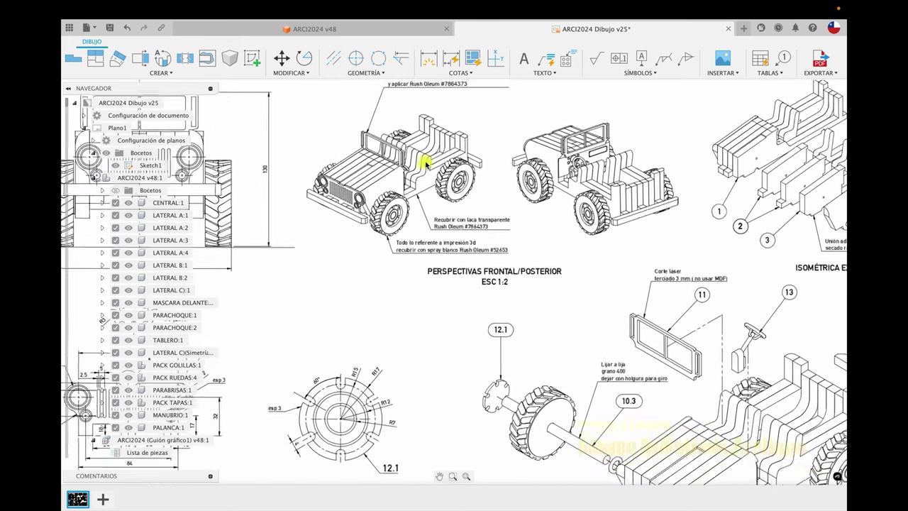
scroll(423, 166, "up", 1)
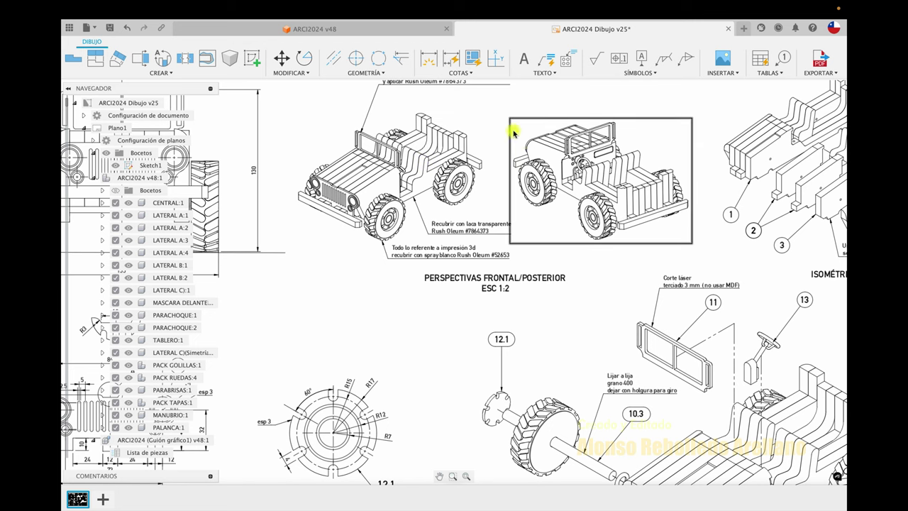
middle_click_drag(480, 128, 497, 145)
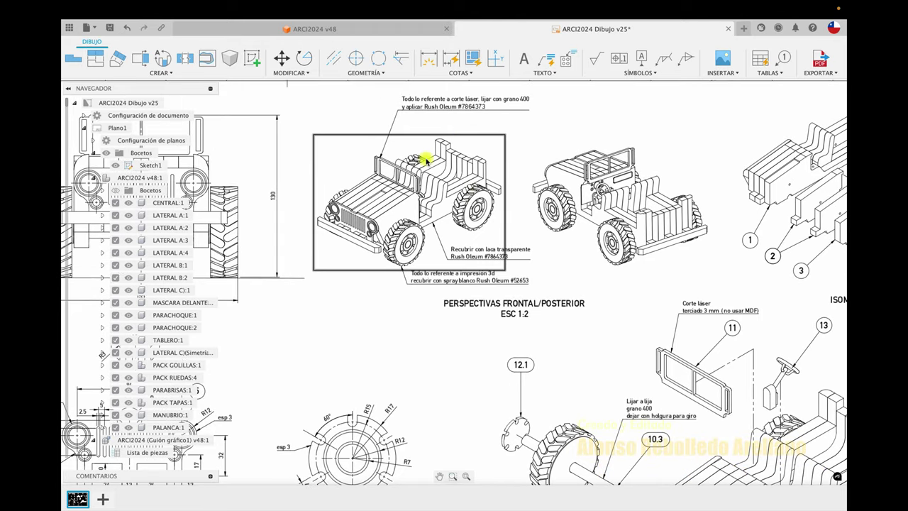
scroll(377, 320, "left", 2)
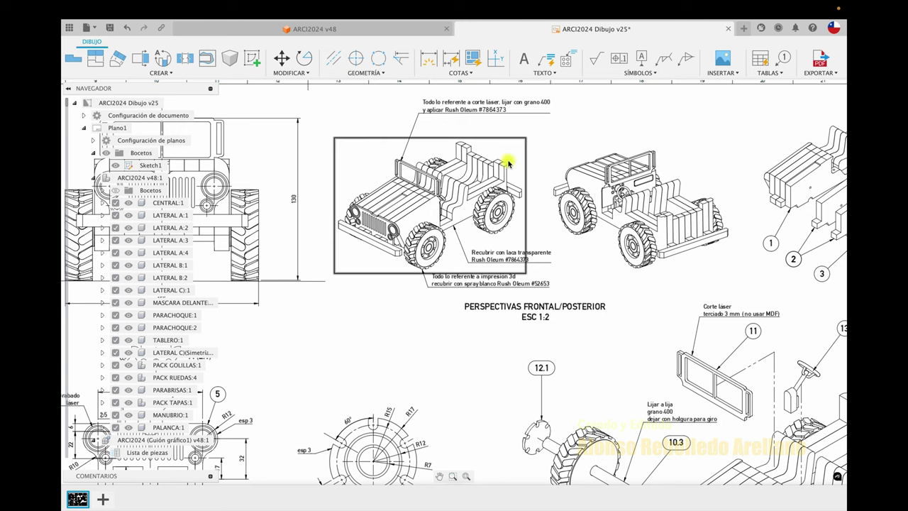
left_click(330, 28)
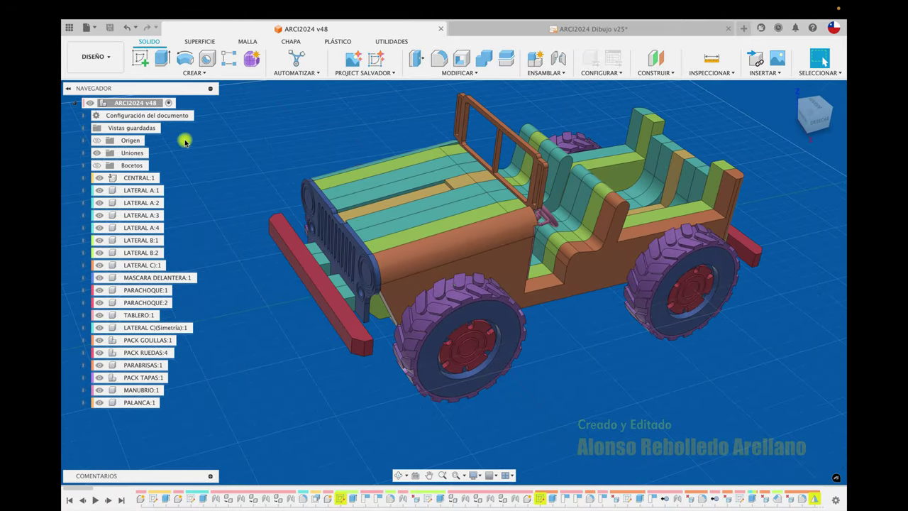
Cycle the jeep model through saved views SUPERIOR, FRONTAL, DERECHA, INICIO, V1 and NamedView.
left_click(85, 129)
double_click(126, 140)
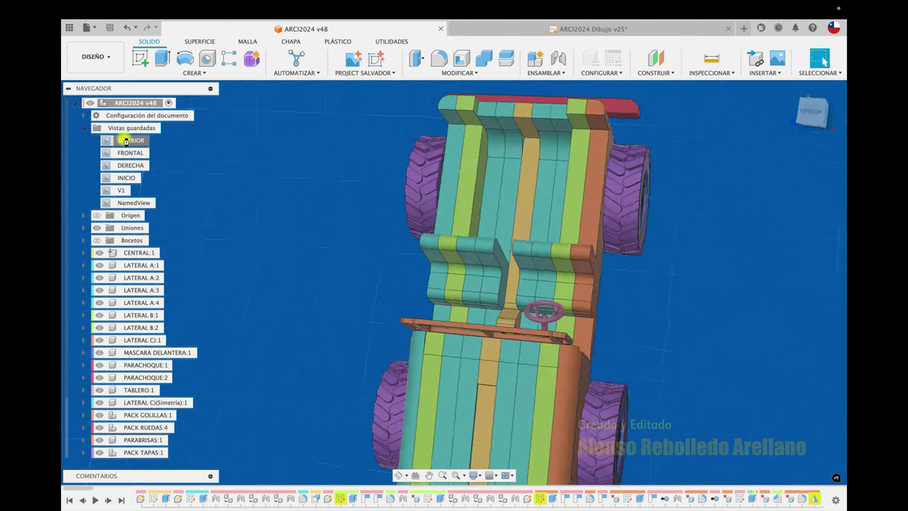
double_click(130, 154)
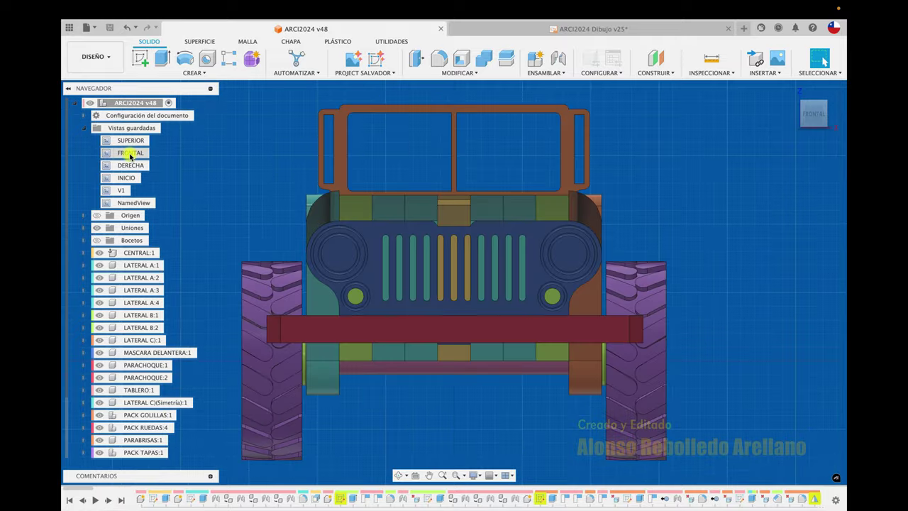
double_click(129, 166)
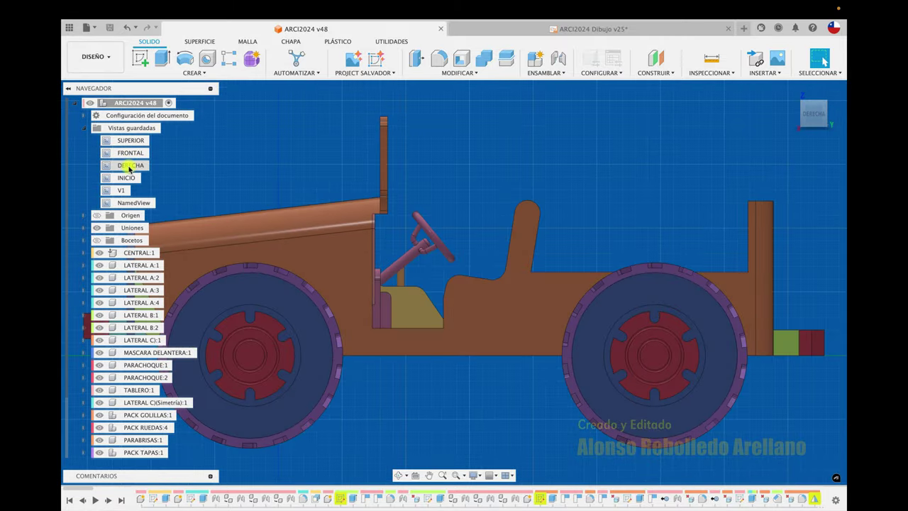
double_click(128, 179)
double_click(120, 190)
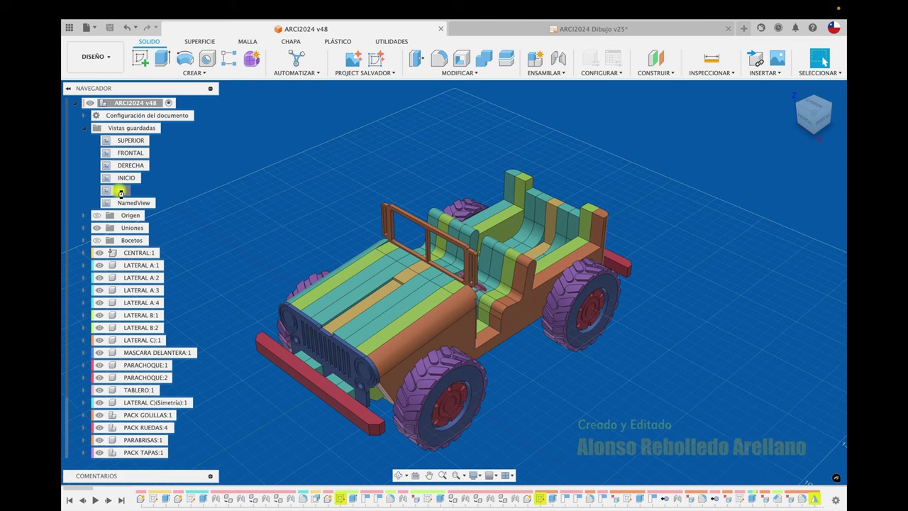
double_click(120, 191)
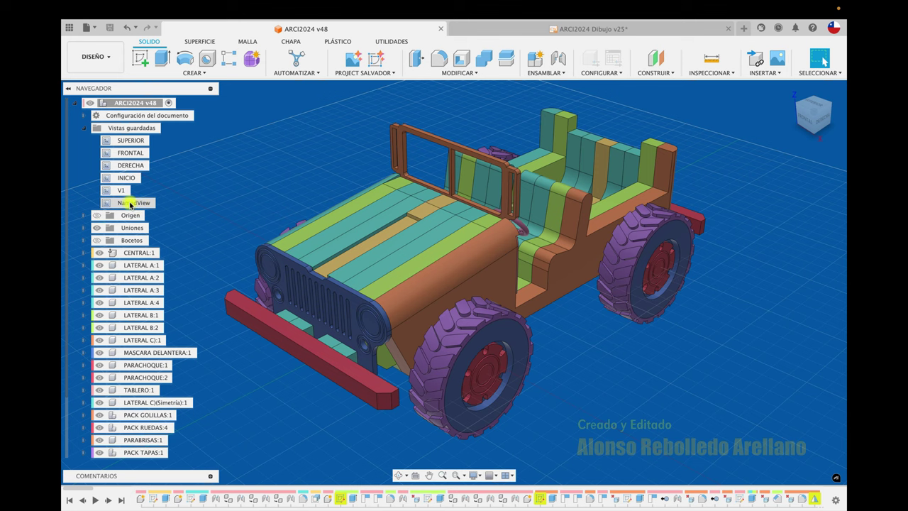
double_click(131, 203)
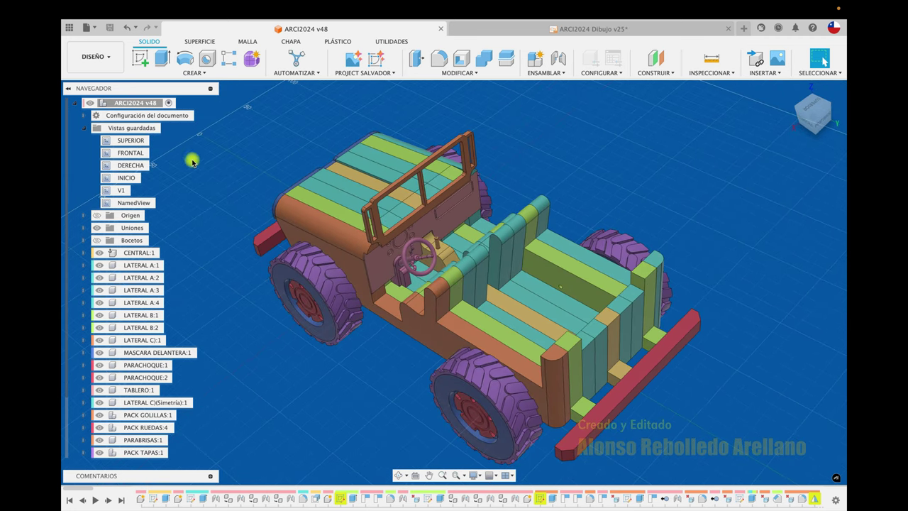
right_click(146, 130)
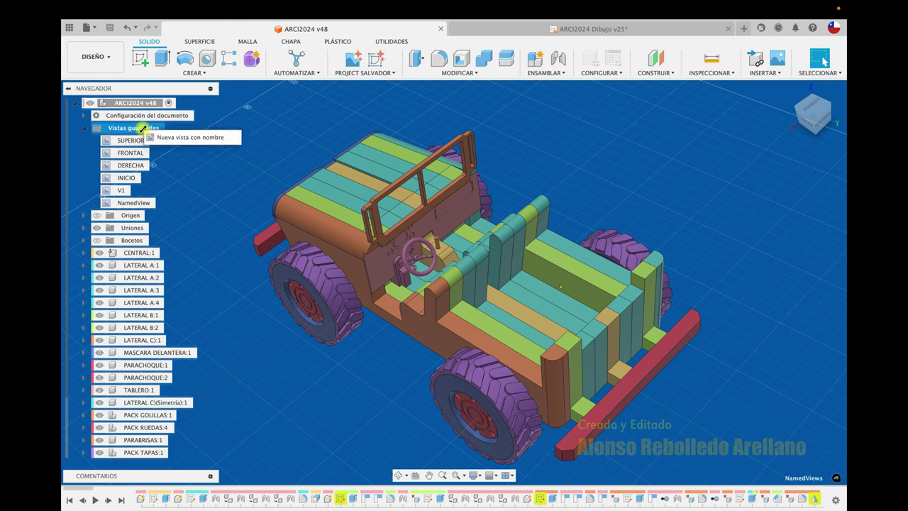
Save the current camera angle as a new view named V3, comparing it with V1 and NamedView.
left_click(189, 138)
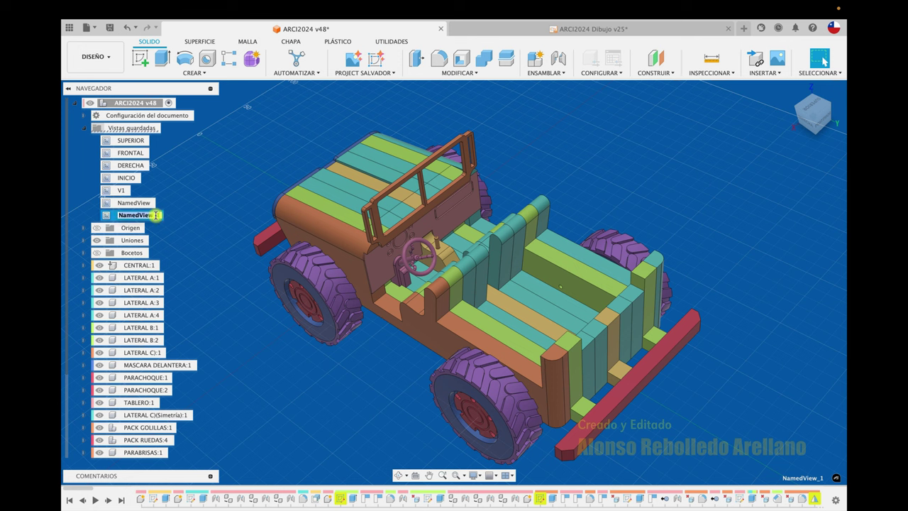
type("V")
type("3")
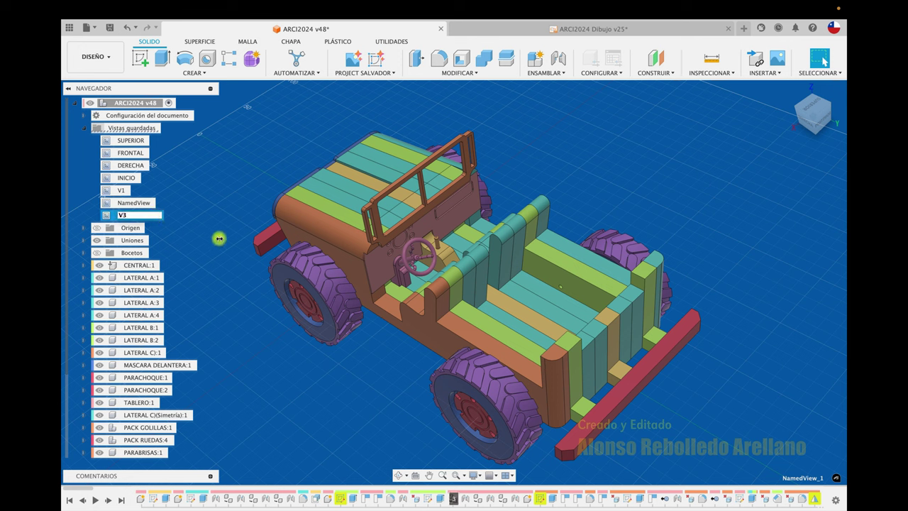
key("Return")
double_click(142, 202)
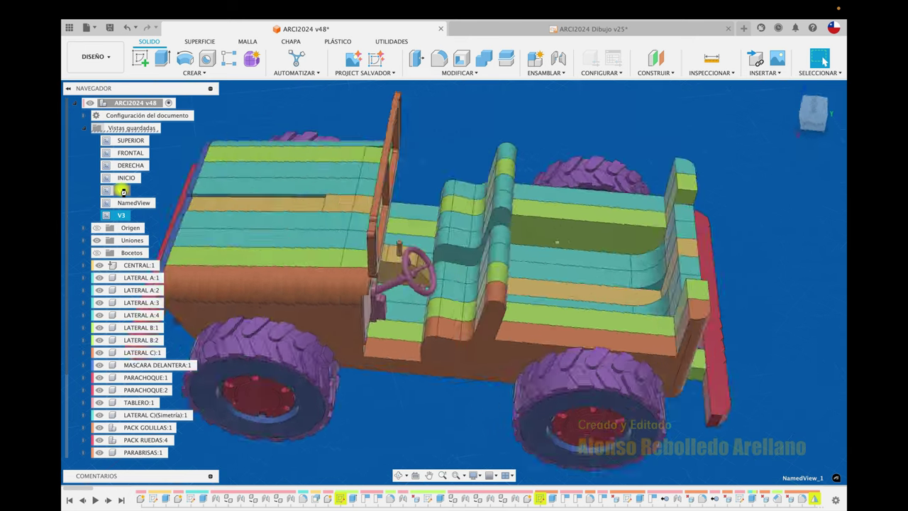
double_click(139, 202)
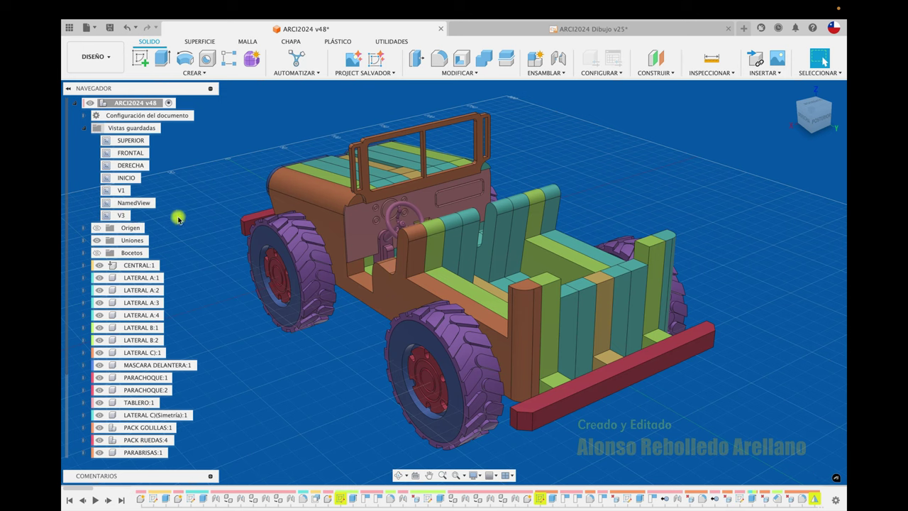
double_click(119, 215)
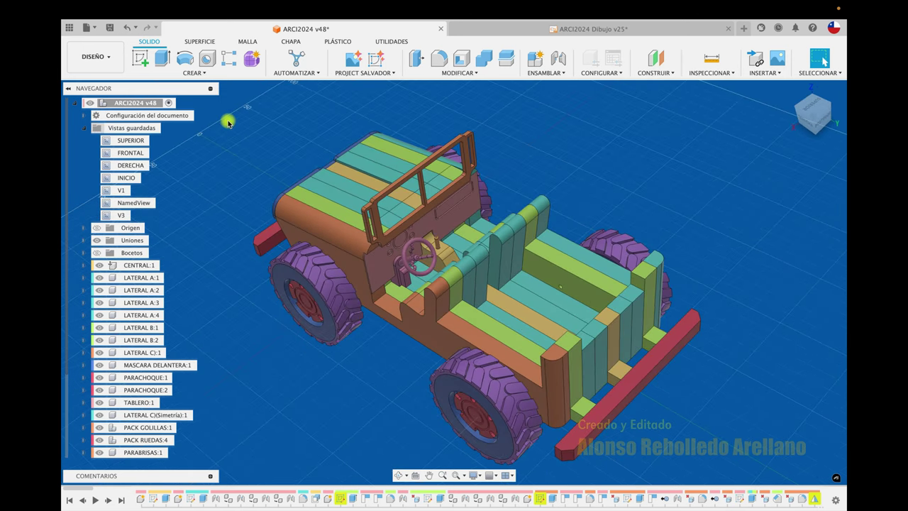
Save the jeep as version v49 with the default description and switch to the Dibujo v25 drawing.
left_click(110, 29)
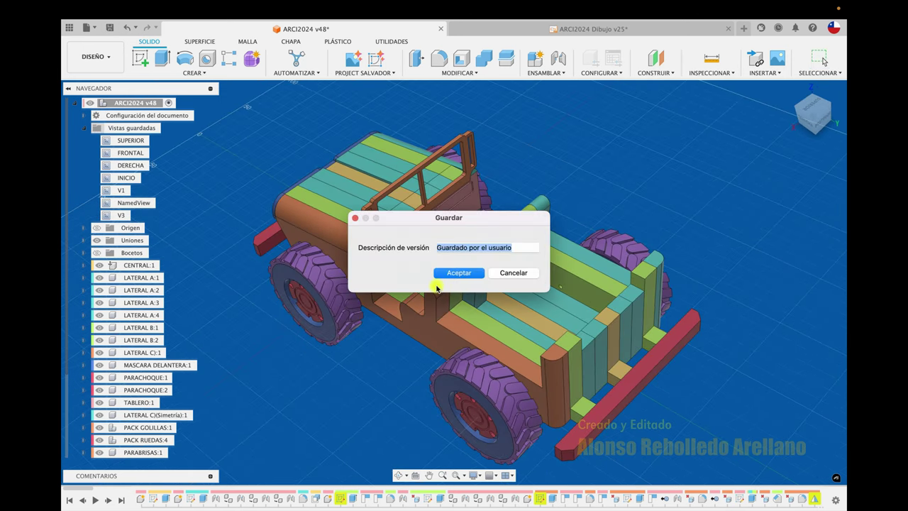
left_click(454, 274)
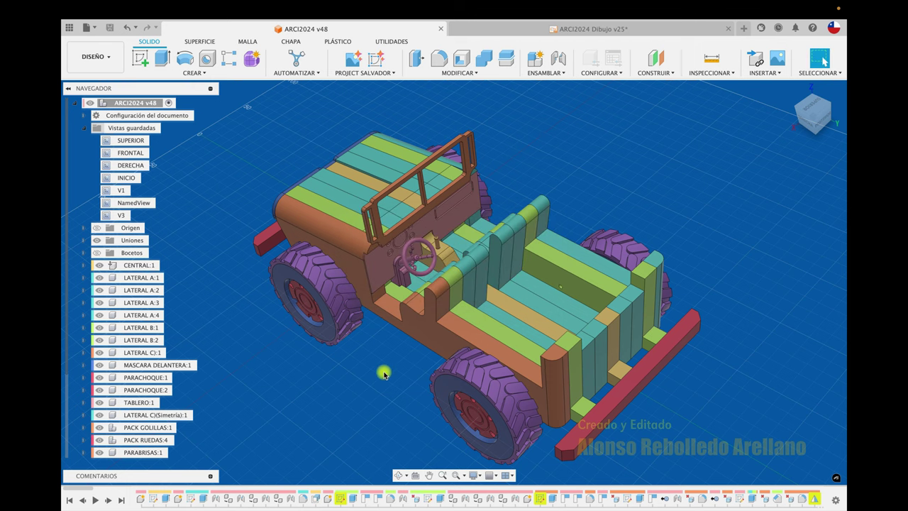
middle_click_drag(383, 374, 353, 327)
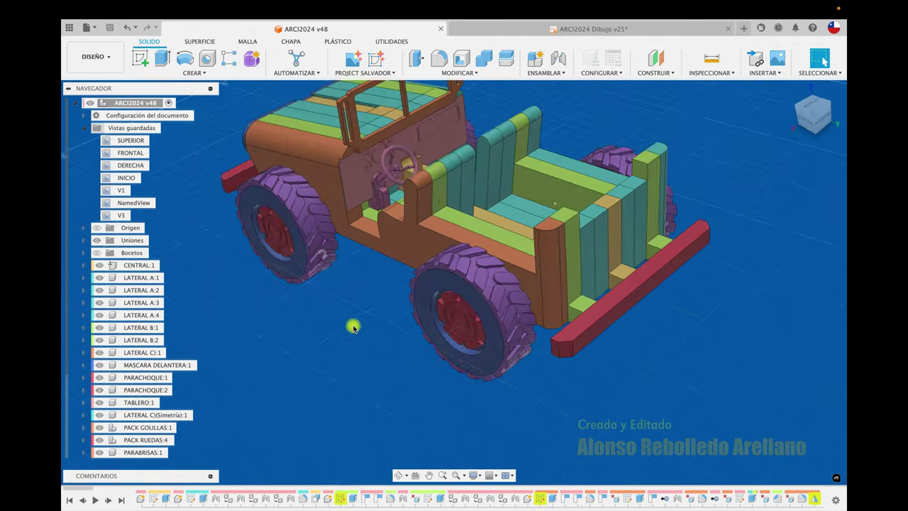
scroll(353, 327, "up", 2)
scroll(353, 327, "up", 2)
scroll(354, 327, "up", 1)
scroll(354, 327, "up", 1)
scroll(296, 308, "down", 2)
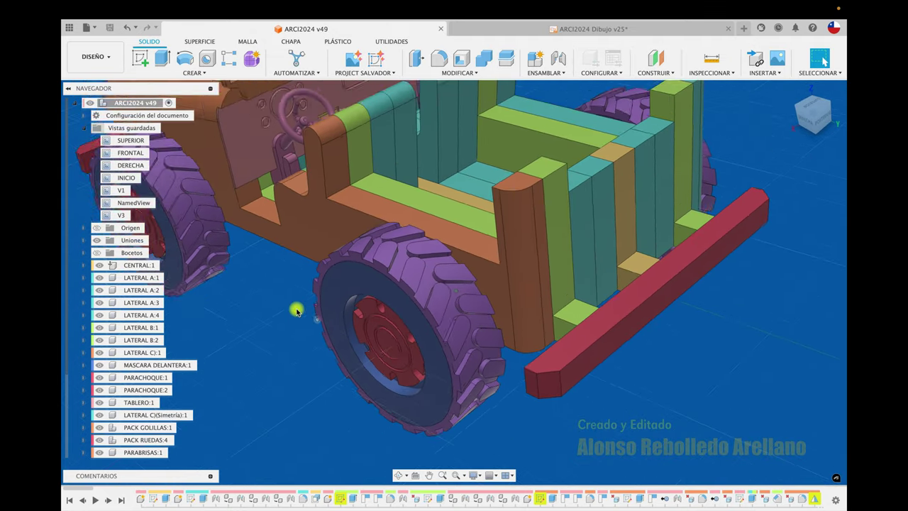
scroll(296, 308, "down", 1)
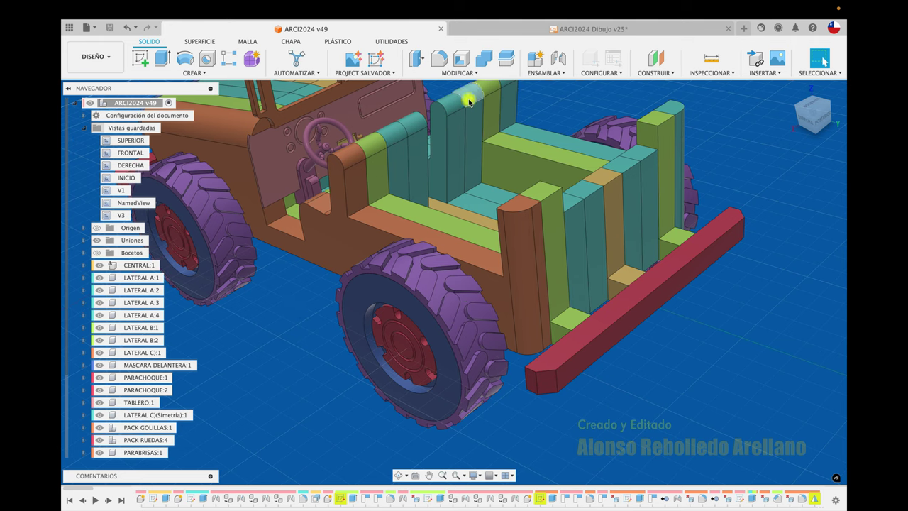
left_click(528, 27)
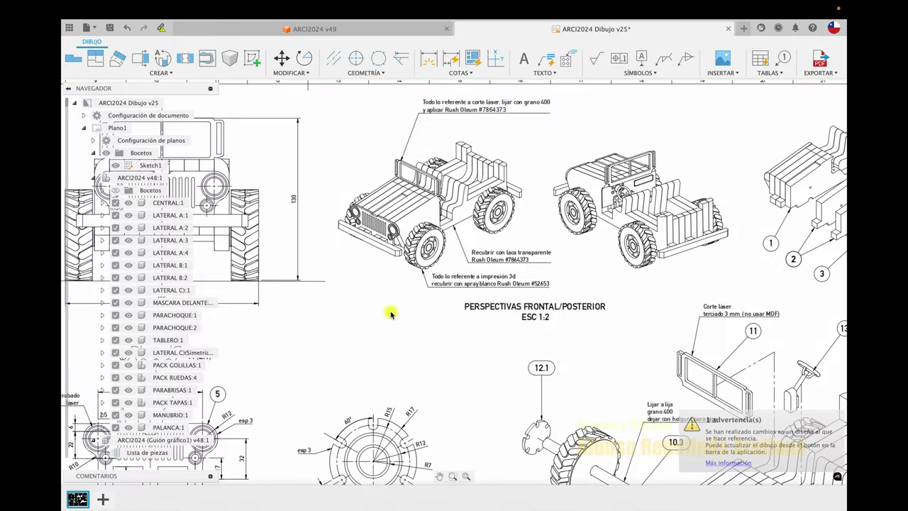
Update the drawing's model reference to the latest version, v49.
left_click(163, 30)
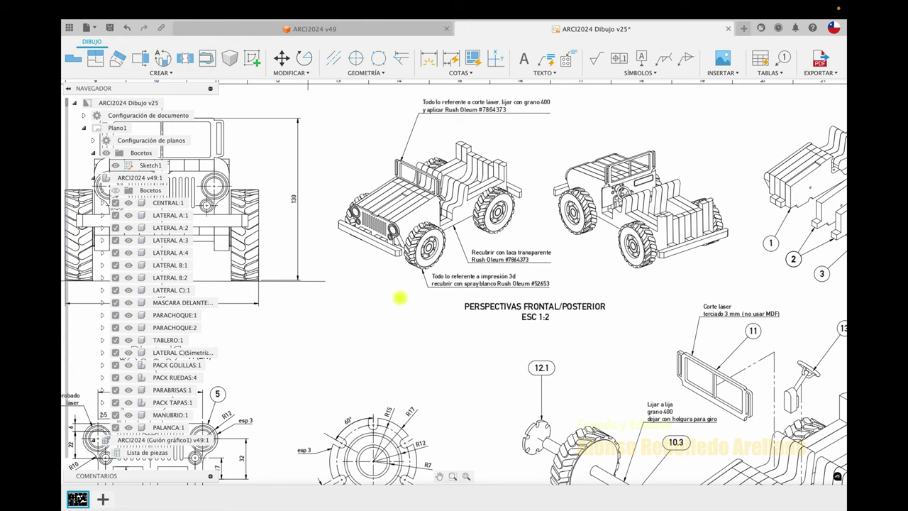
scroll(426, 315, "down", 1)
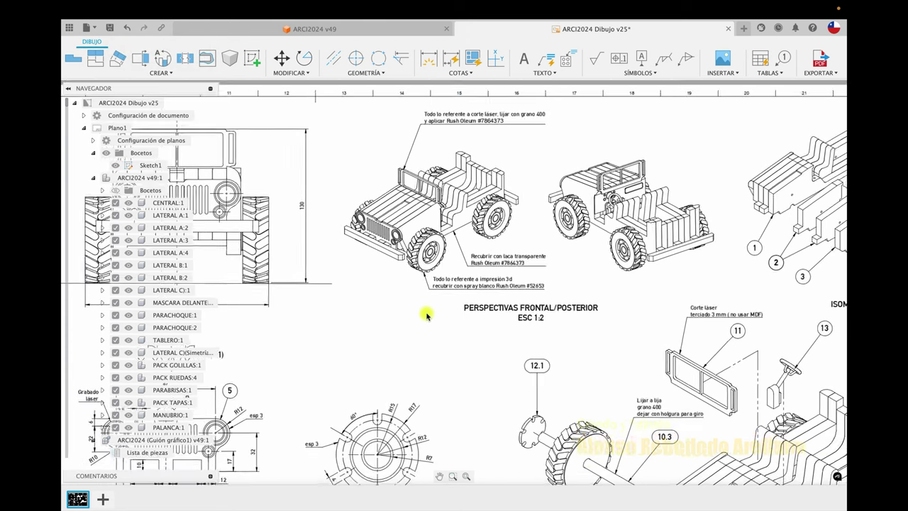
scroll(426, 315, "down", 1)
scroll(426, 316, "down", 1)
scroll(427, 314, "down", 1)
scroll(426, 314, "down", 1)
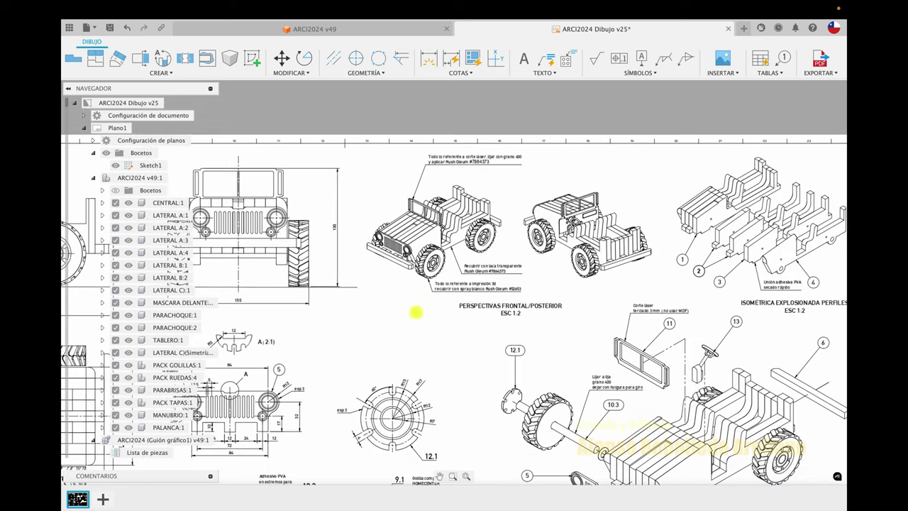
scroll(417, 314, "down", 1)
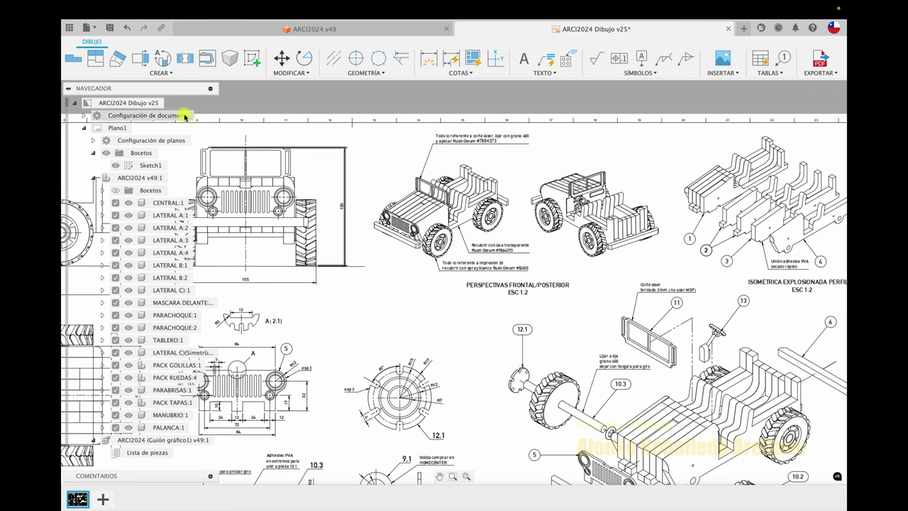
Place a base view of the Modelo representation with orientation V3, scale 1:2, visible edges only.
left_click(73, 56)
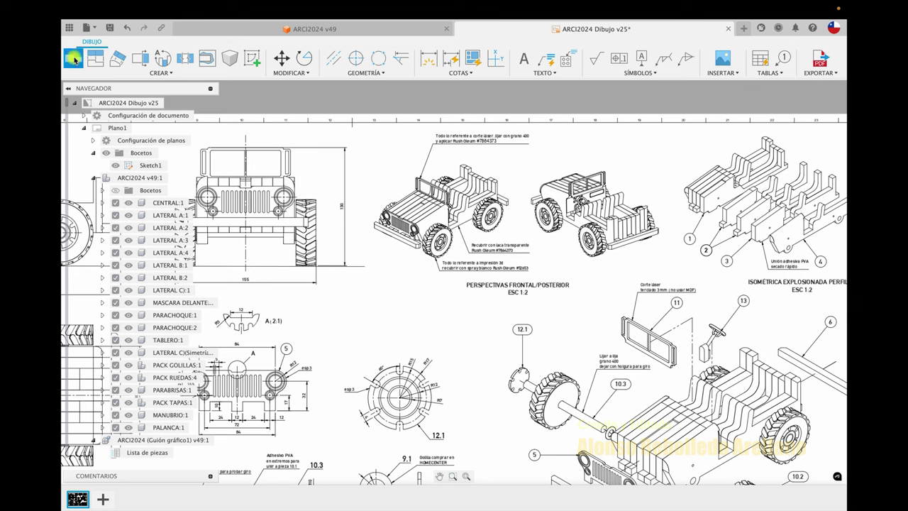
left_click(660, 199)
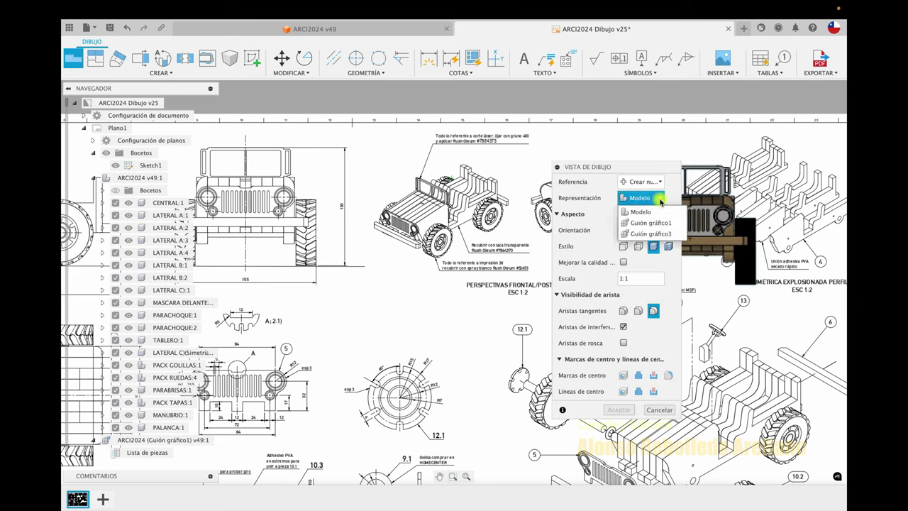
left_click(667, 201)
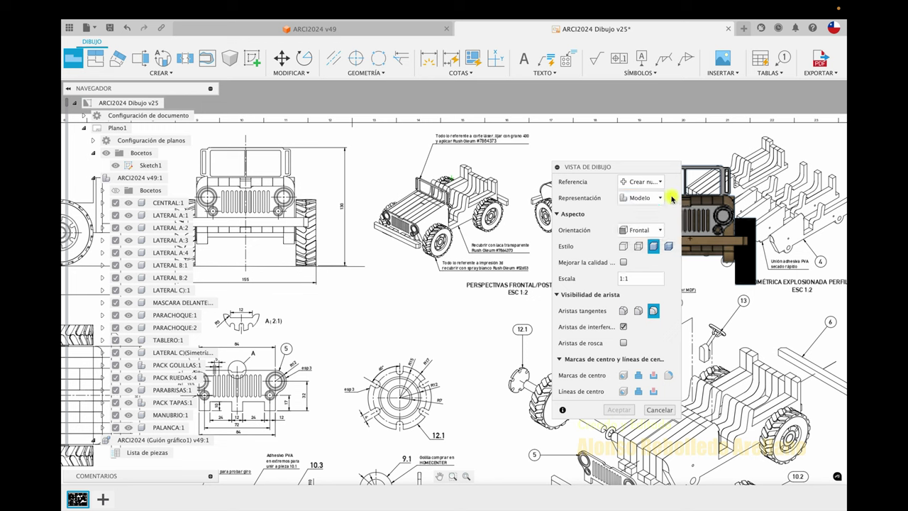
left_click(659, 230)
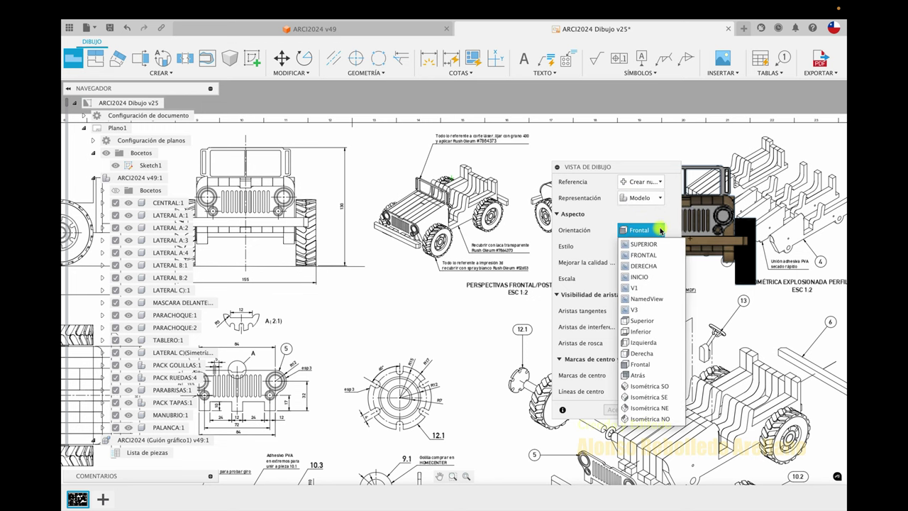
left_click(640, 311)
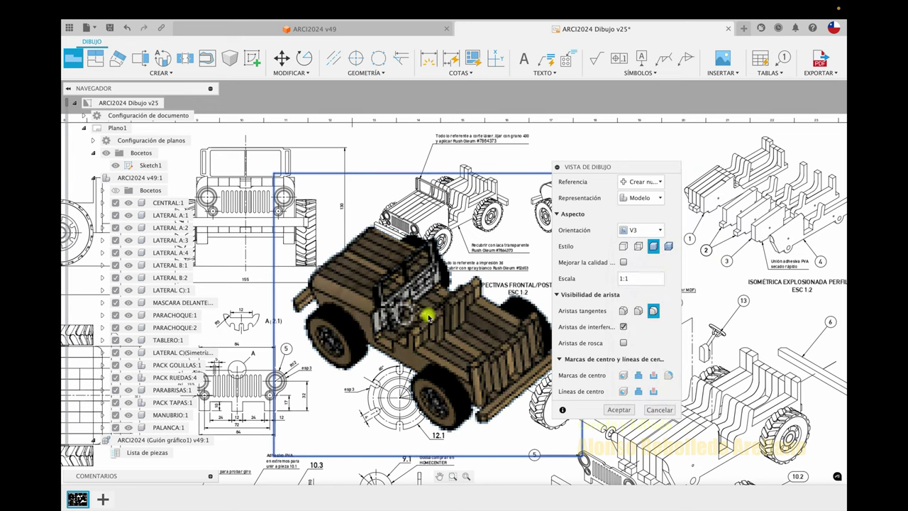
left_click(671, 280)
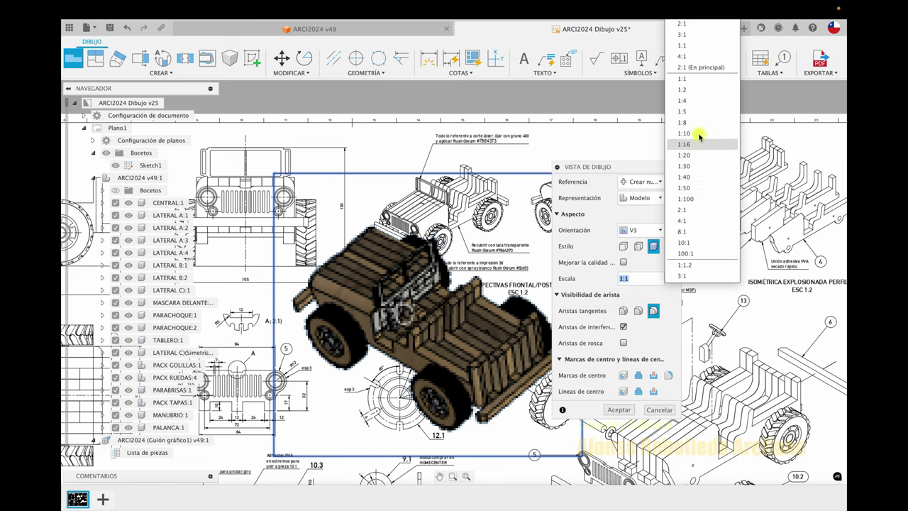
left_click(699, 91)
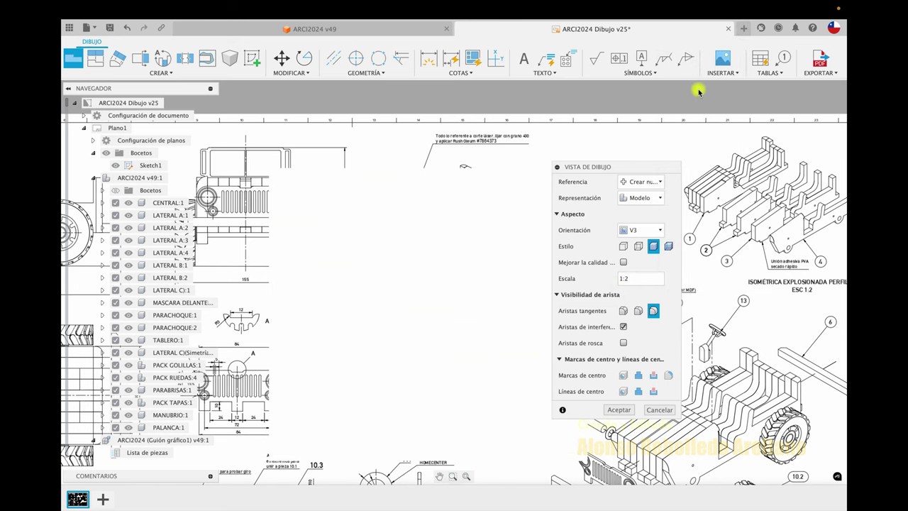
left_click(624, 247)
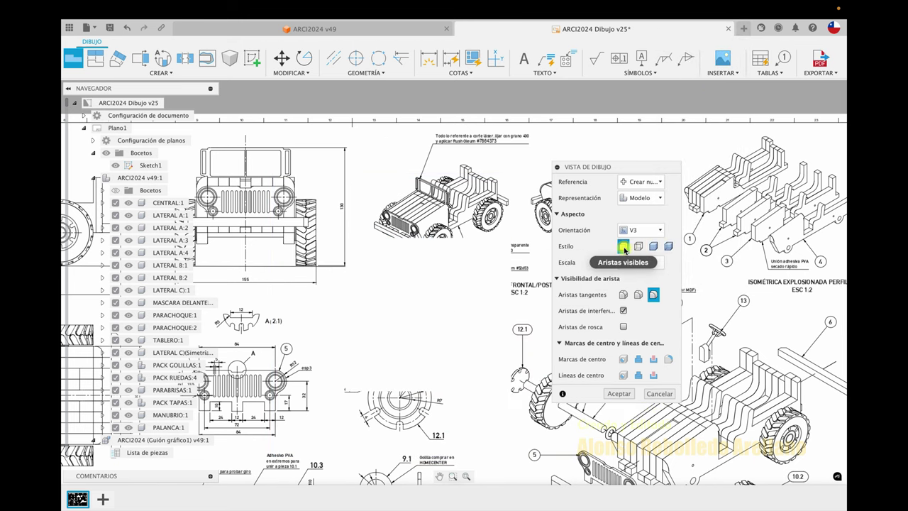
left_click(618, 394)
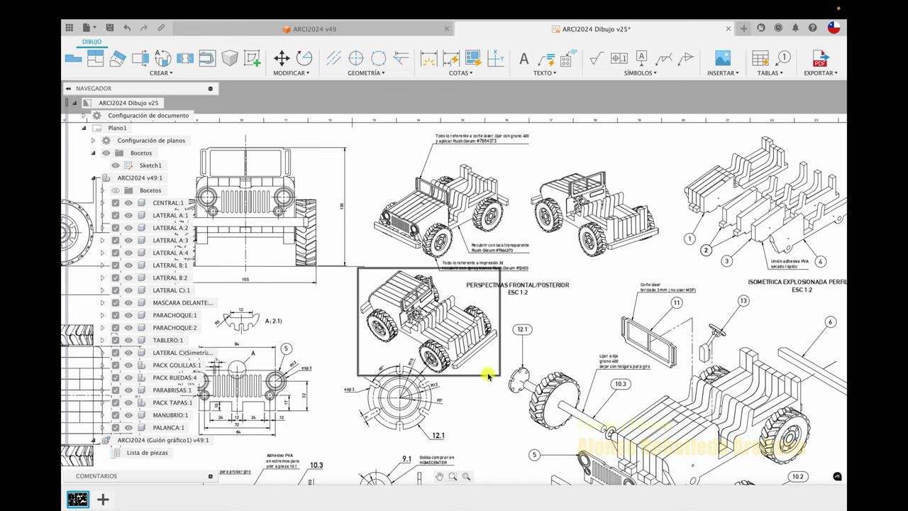
Shift the new jeep view up and left, then select and delete it.
left_click_drag(484, 374, 468, 355)
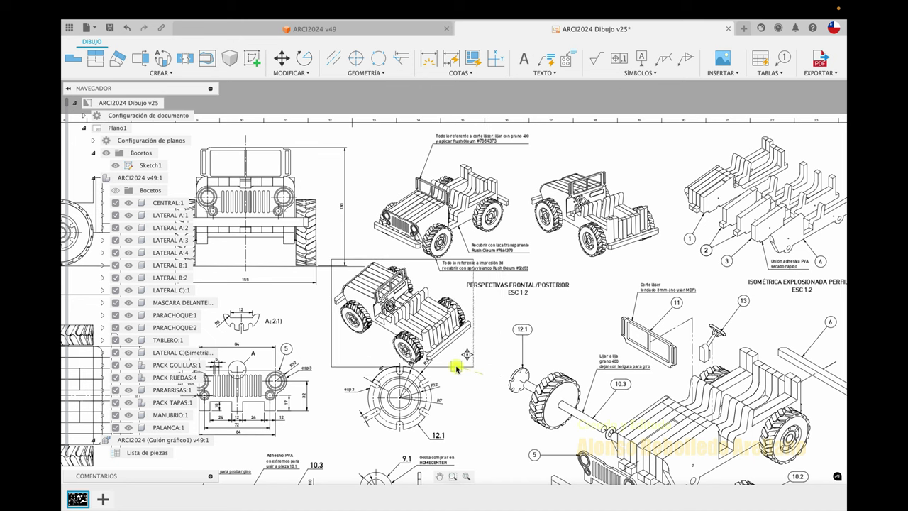
left_click(458, 366)
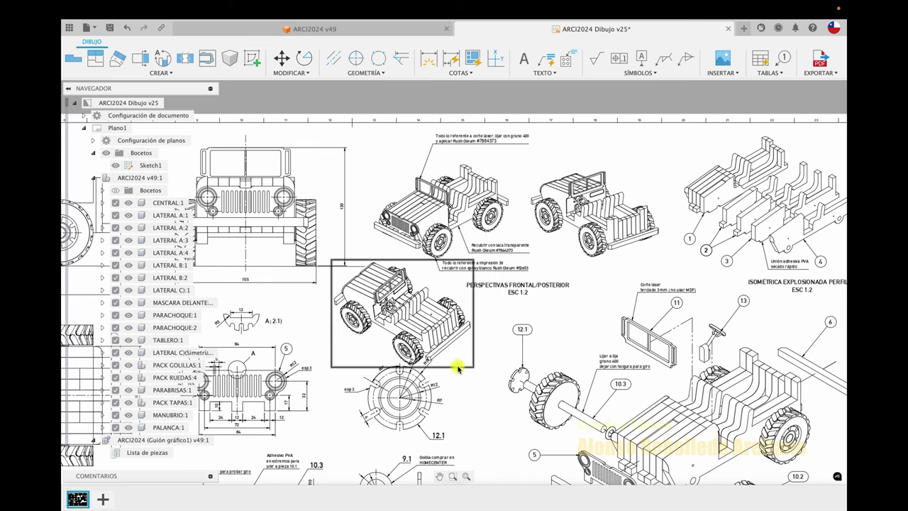
key("BackSpace")
Zoom out and back in across the sheet to focus on the exploded isometric view.
scroll(461, 350, "down", 1)
scroll(461, 350, "down", 2)
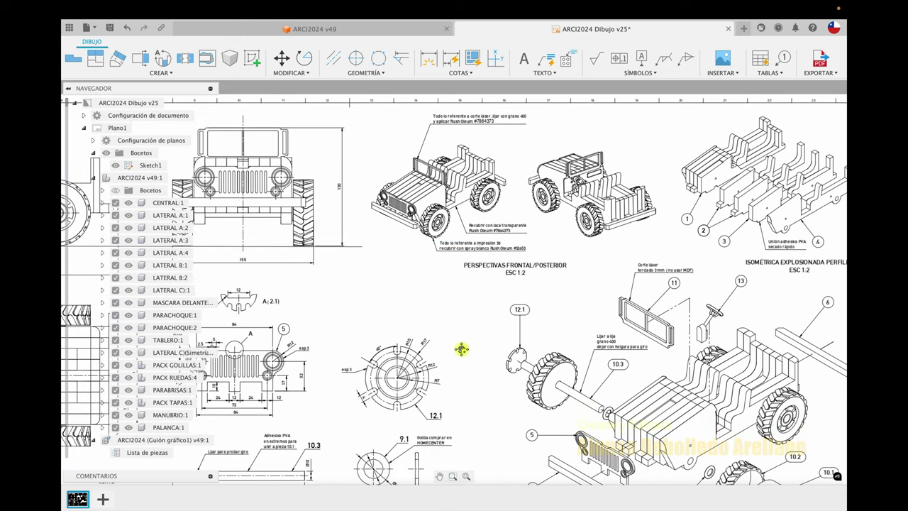
scroll(462, 349, "down", 2)
scroll(462, 350, "down", 2)
scroll(462, 350, "down", 2)
scroll(462, 350, "down", 2)
scroll(461, 349, "down", 2)
scroll(462, 350, "down", 2)
scroll(462, 350, "right", 2)
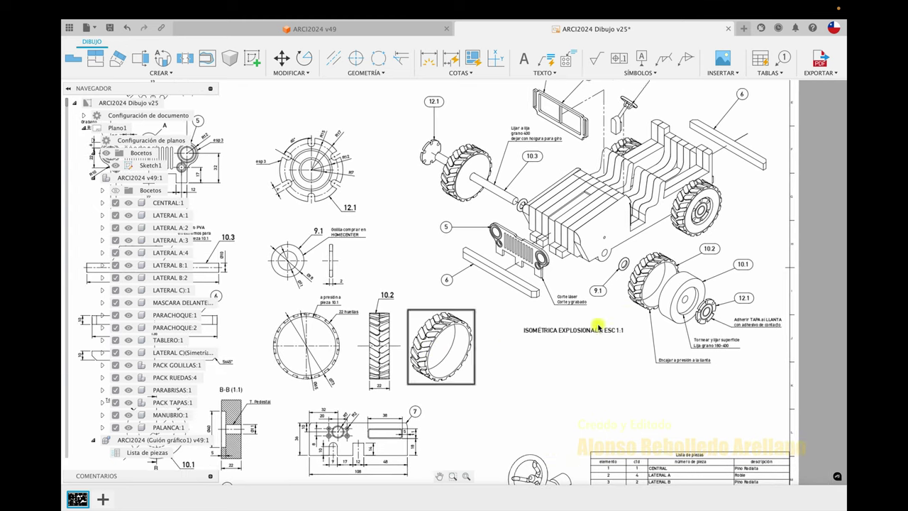
scroll(630, 307, "up", 2)
scroll(630, 307, "up", 2)
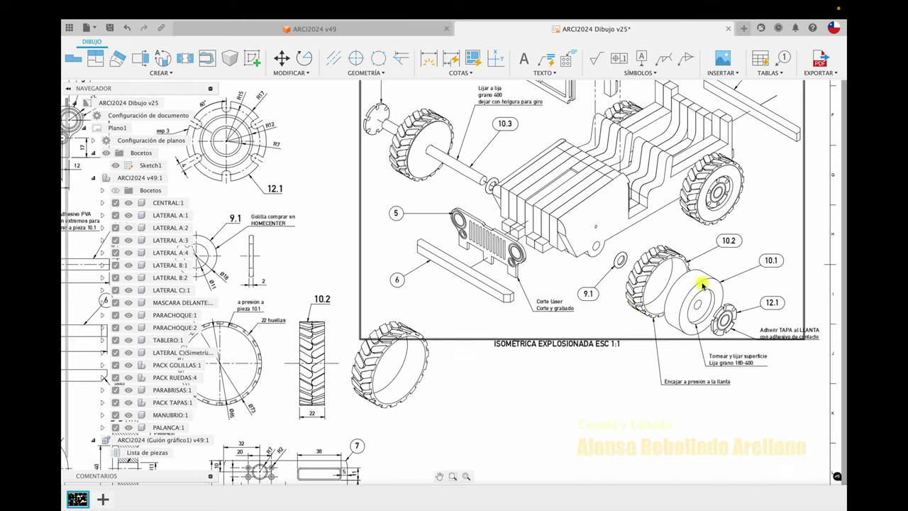
scroll(681, 319, "up", 1)
scroll(681, 319, "up", 1)
scroll(681, 319, "up", 1)
scroll(681, 319, "up", 1)
scroll(681, 319, "up", 1)
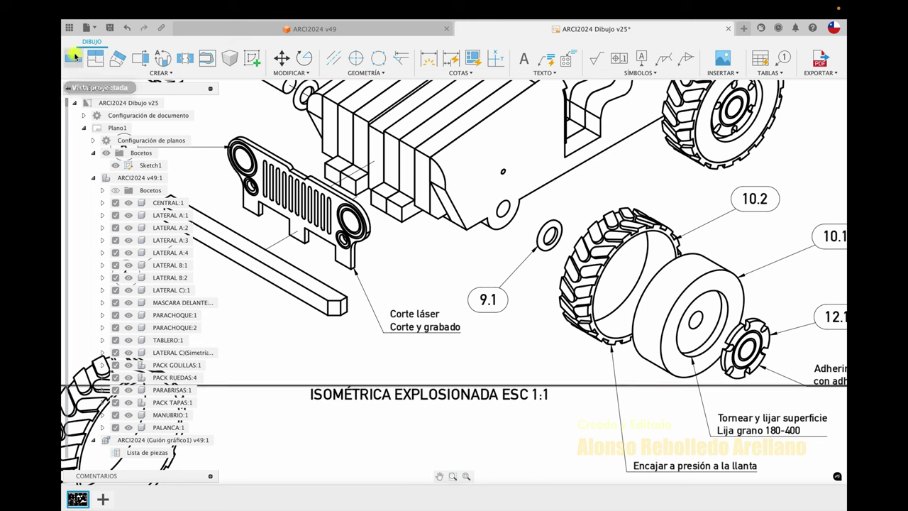
Set the exploded isometric view's tangent edges to full length.
double_click(649, 386)
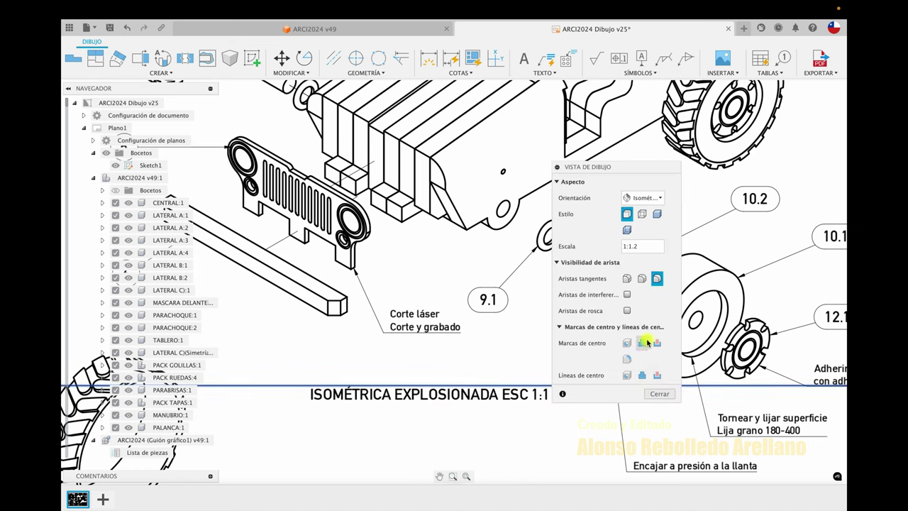
left_click(627, 278)
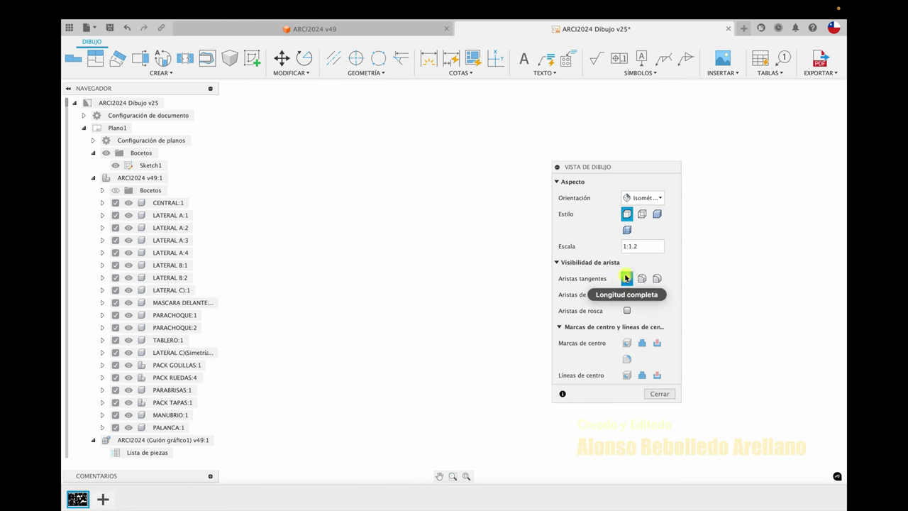
left_click(660, 393)
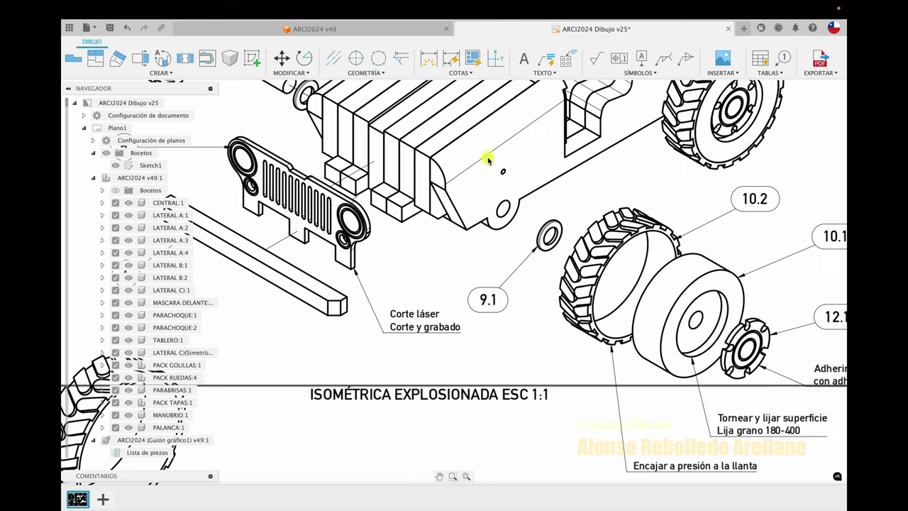
Undo the edge change and zoom until the whole exploded isometric and its title are visible.
scroll(420, 310, "up", 3)
scroll(420, 309, "up", 3)
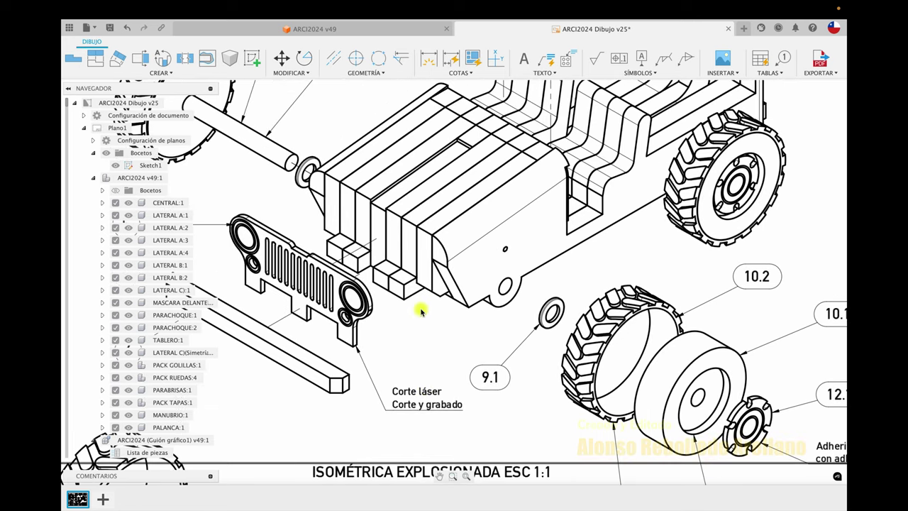
scroll(408, 295, "up", 3)
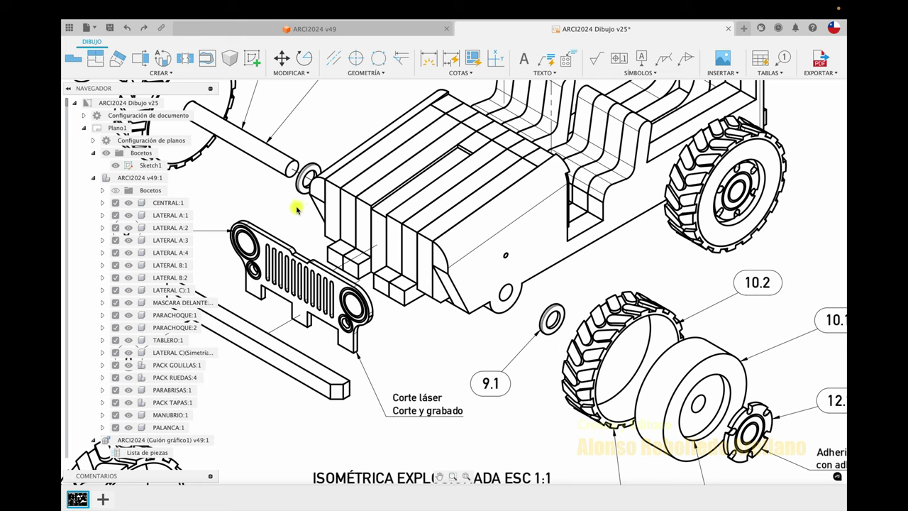
scroll(297, 208, "left", 2)
scroll(296, 207, "up", 1)
key("super+z")
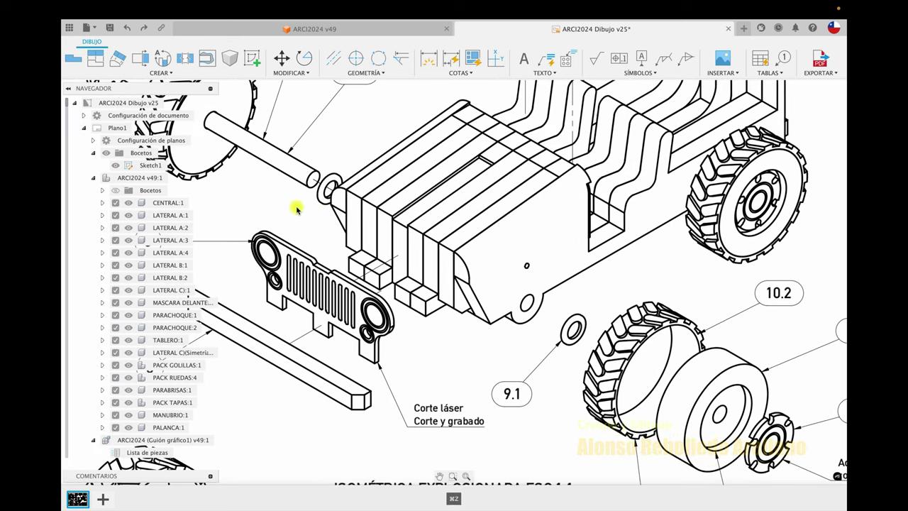
scroll(310, 204, "up", 1)
scroll(310, 203, "up", 1)
scroll(312, 205, "up", 1)
scroll(312, 206, "up", 1)
scroll(313, 204, "up", 1)
scroll(316, 201, "up", 1)
scroll(317, 199, "up", 1)
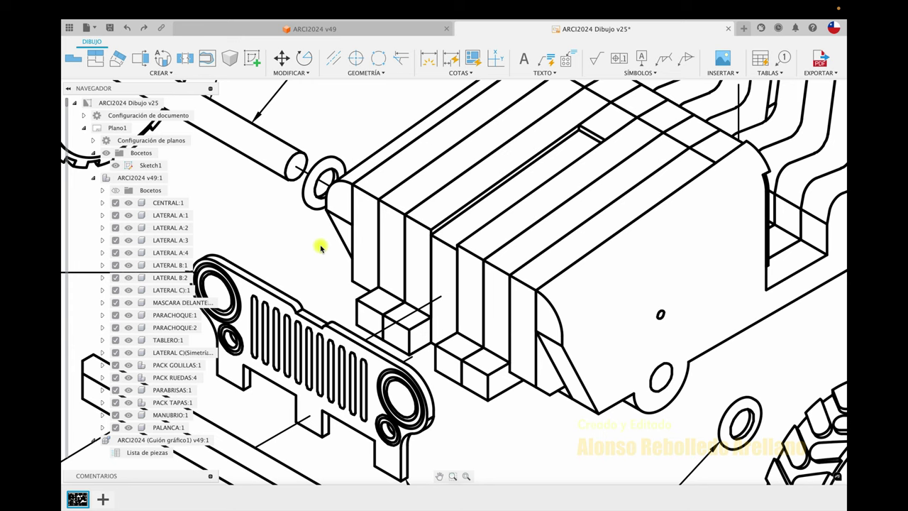
scroll(353, 271, "down", 2)
scroll(351, 267, "down", 2)
scroll(350, 264, "down", 2)
scroll(350, 263, "down", 2)
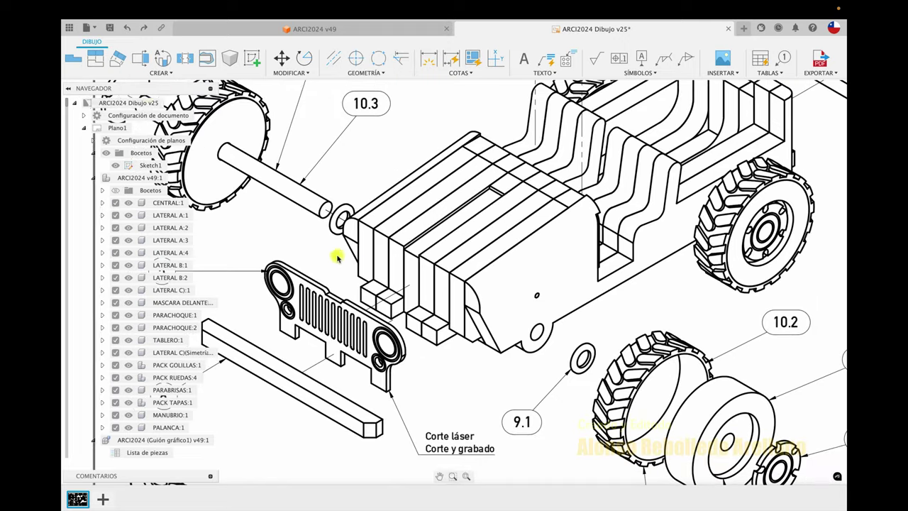
scroll(418, 230, "down", 2)
scroll(417, 231, "down", 2)
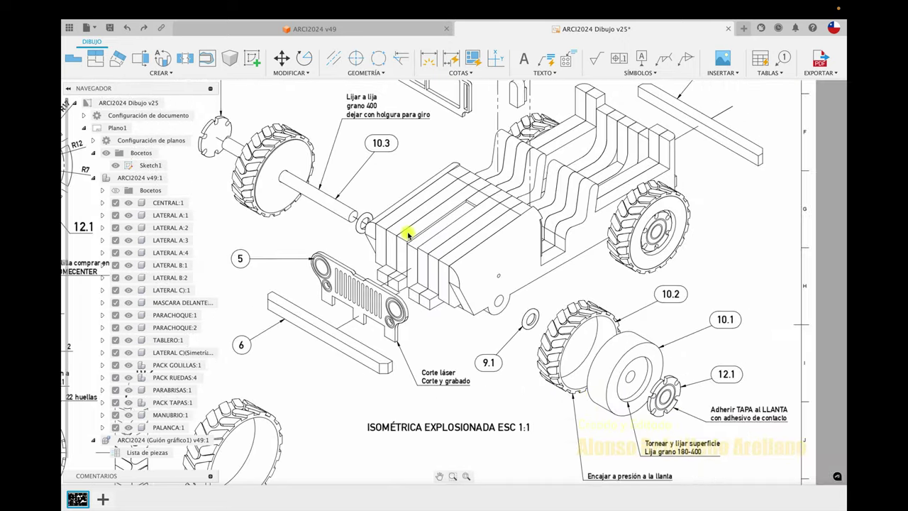
scroll(418, 230, "down", 2)
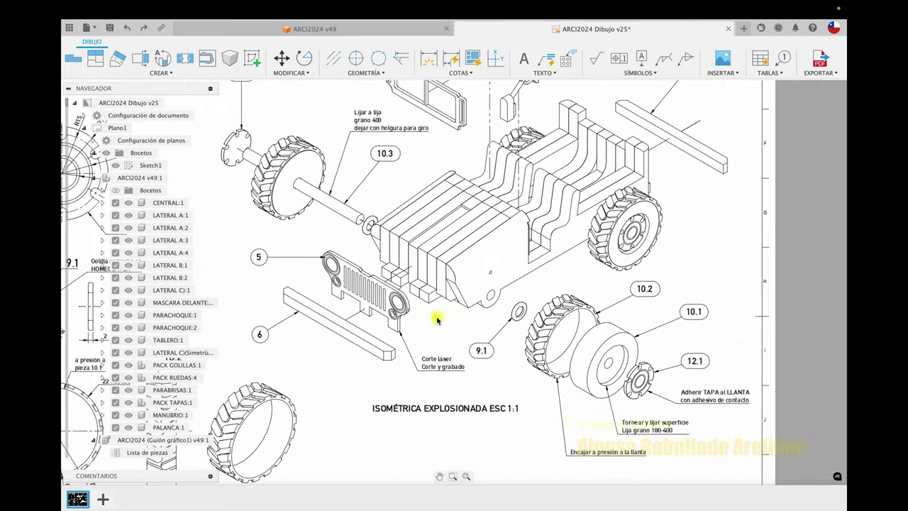
Set the exploded isometric view's Aristas tangentes to Longitud completa and close its settings.
double_click(541, 404)
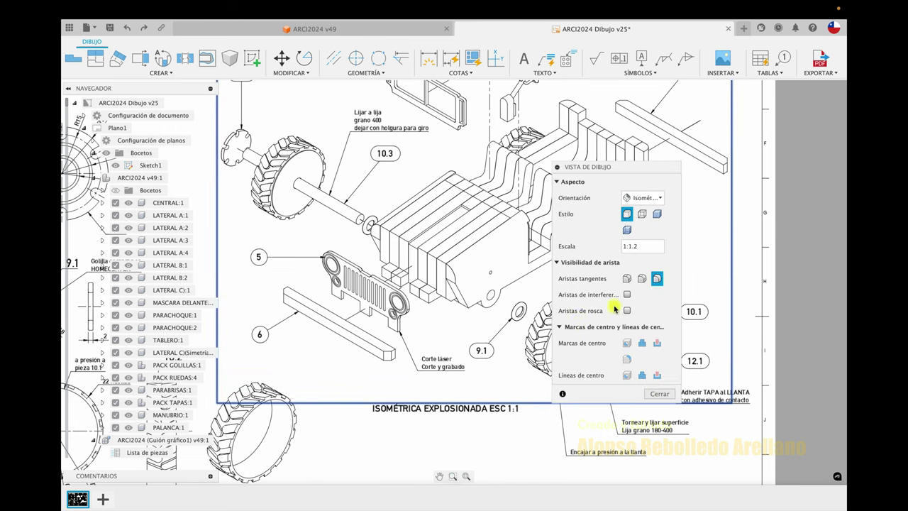
left_click(627, 279)
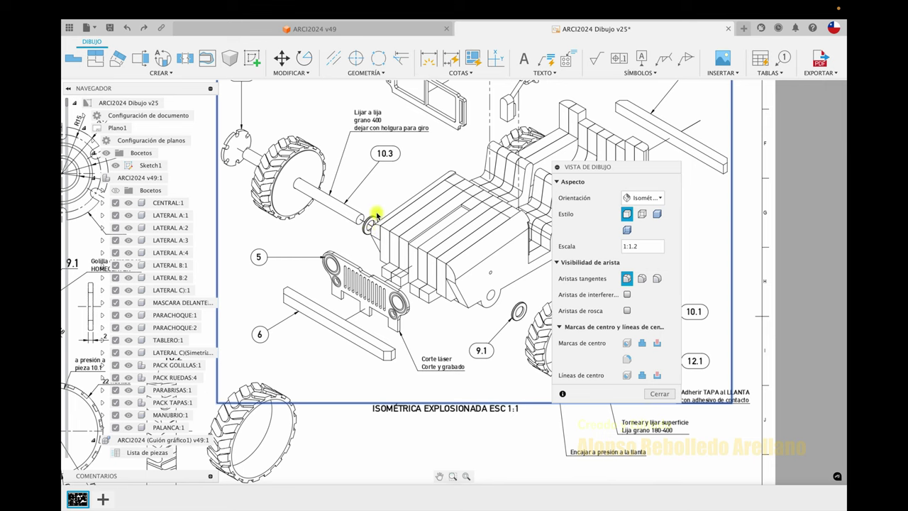
left_click(656, 395)
scroll(387, 264, "left", 2)
scroll(388, 268, "up", 1)
scroll(387, 264, "up", 1)
scroll(378, 267, "up", 1)
scroll(380, 268, "down", 3)
scroll(380, 268, "left", 2)
Check the tire view's settings without changes, then pan up to the upper views.
double_click(368, 431)
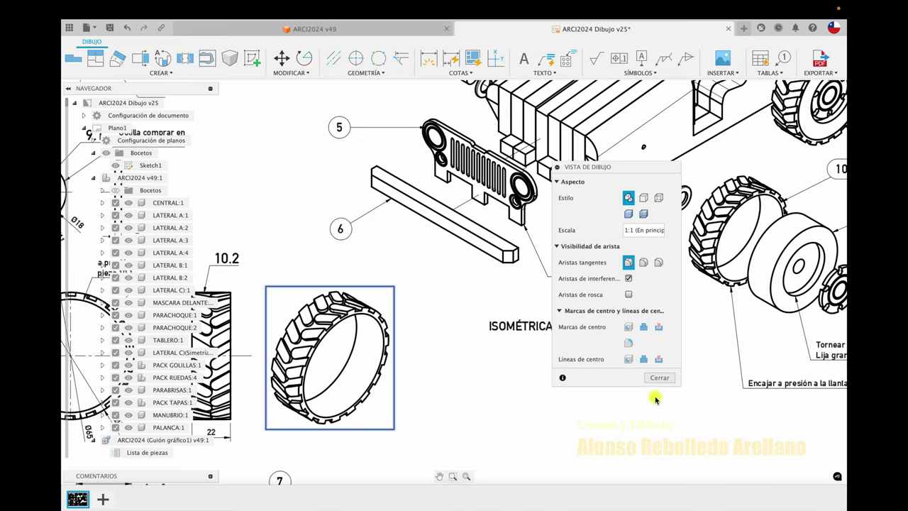
left_click(659, 378)
scroll(677, 287, "up", 2)
scroll(677, 298, "up", 1)
scroll(678, 298, "up", 3)
scroll(678, 298, "up", 3)
scroll(678, 298, "up", 3)
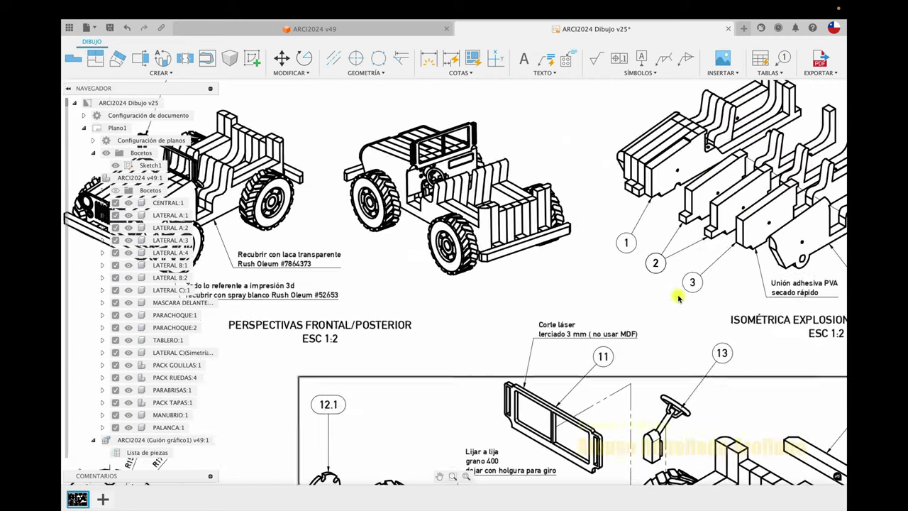
scroll(666, 210, "right", 2)
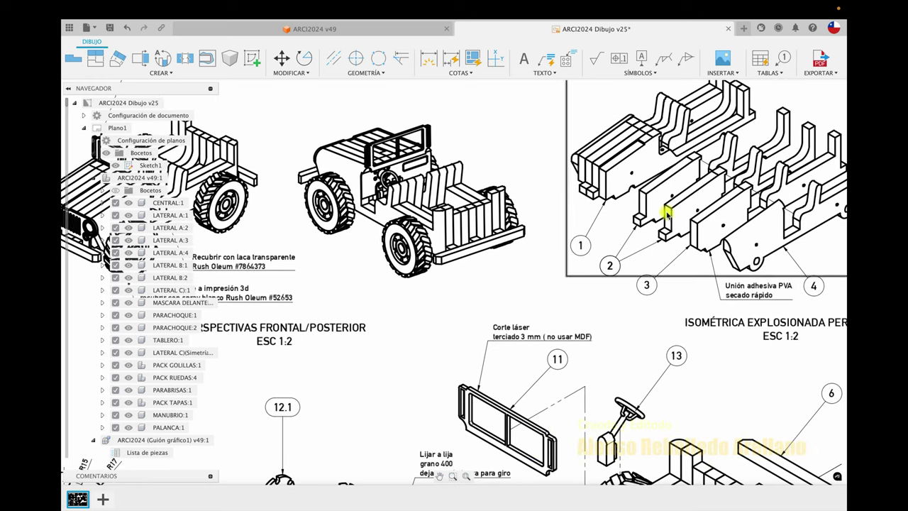
Set the ISOMÉTRICA EXPLOSIONADA PERFILES view's tangent edges to Longitud completa, after briefly trying hidden.
double_click(699, 278)
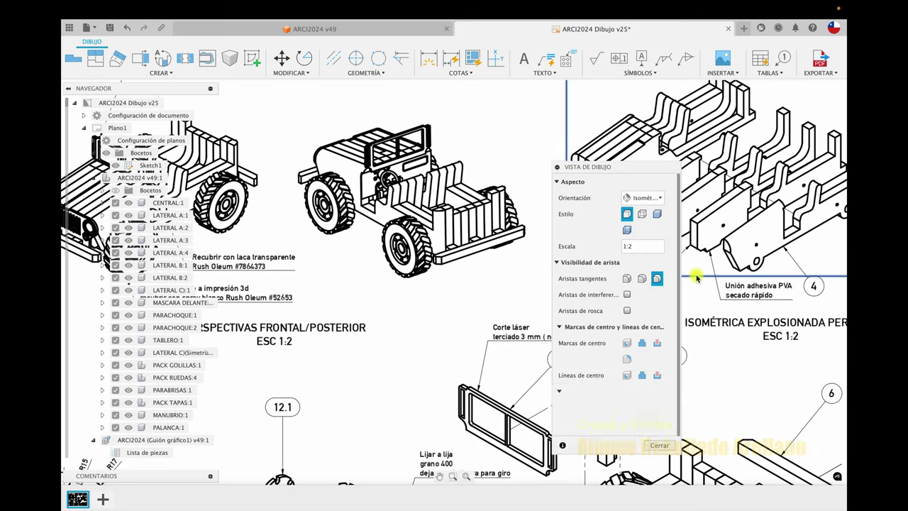
left_click(628, 279)
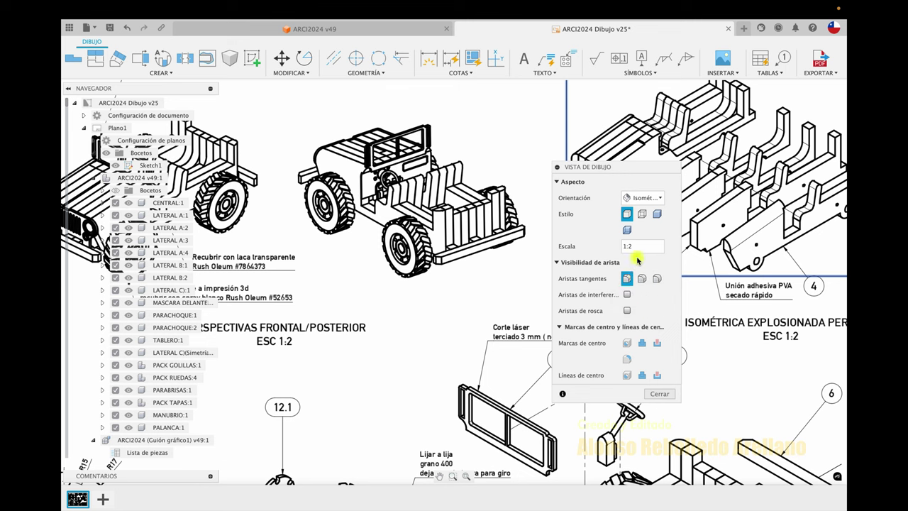
left_click(628, 278)
left_click(657, 278)
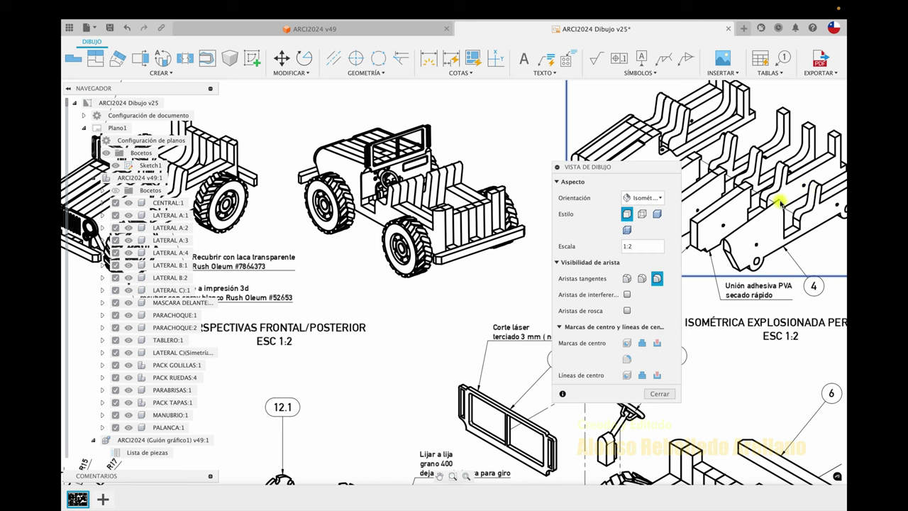
mouse_move(642, 246)
left_click(627, 278)
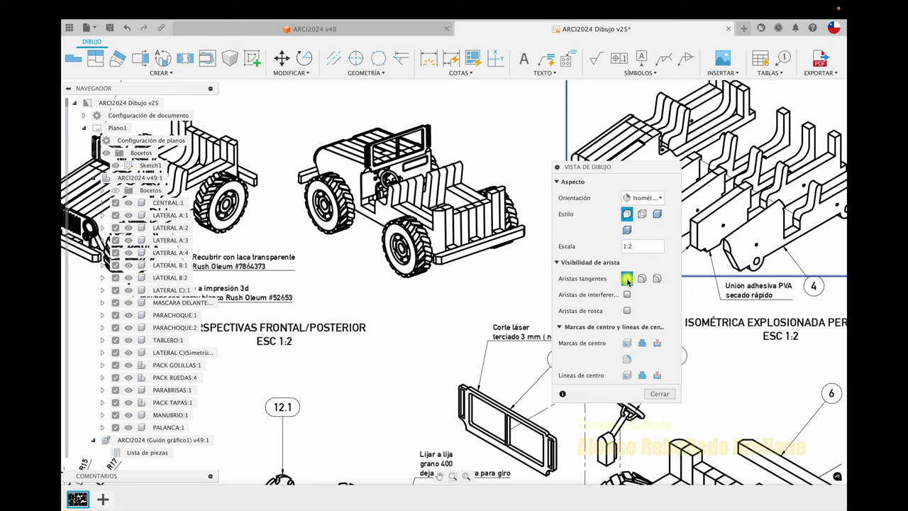
left_click(659, 394)
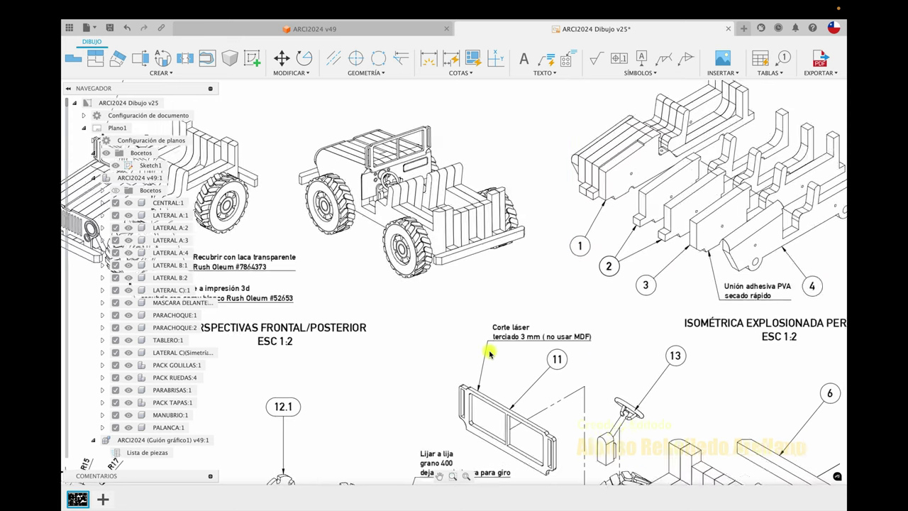
scroll(489, 352, "down", 2)
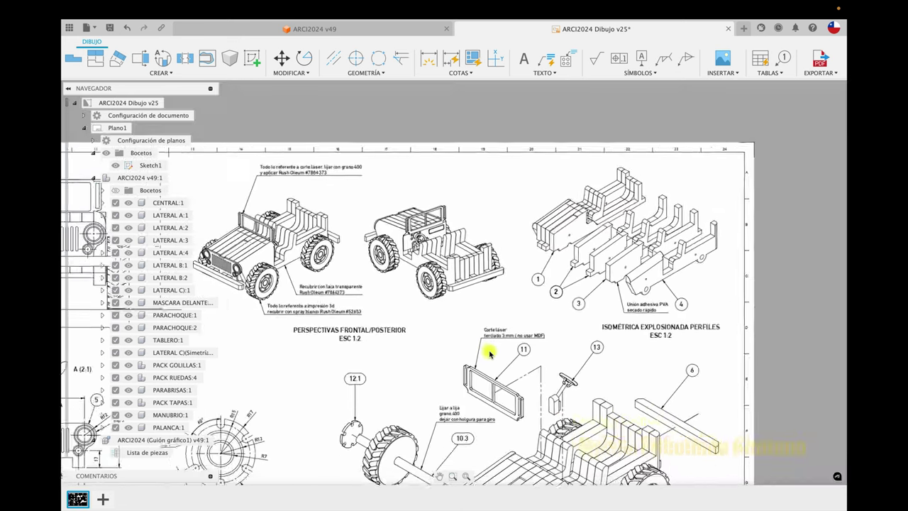
scroll(489, 352, "down", 2)
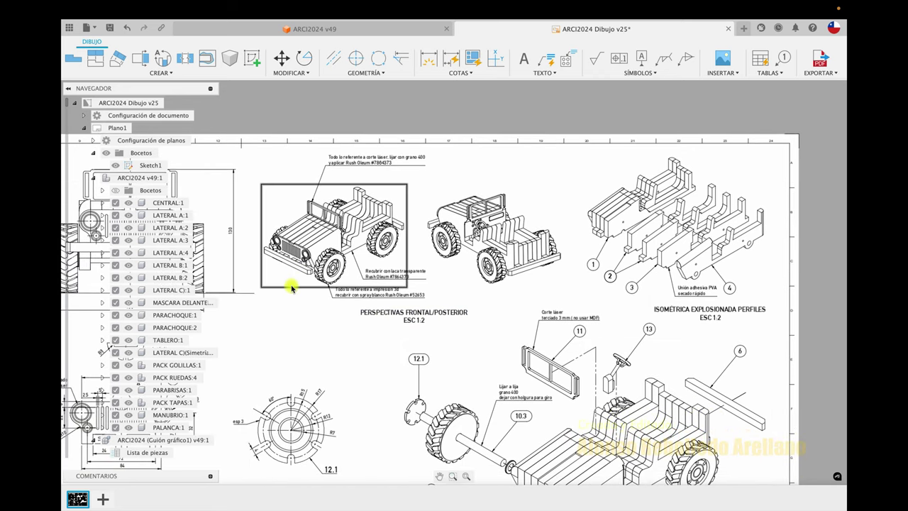
Set the front jeep perspective's Aristas tangentes to Longitud completa and close its settings.
double_click(291, 287)
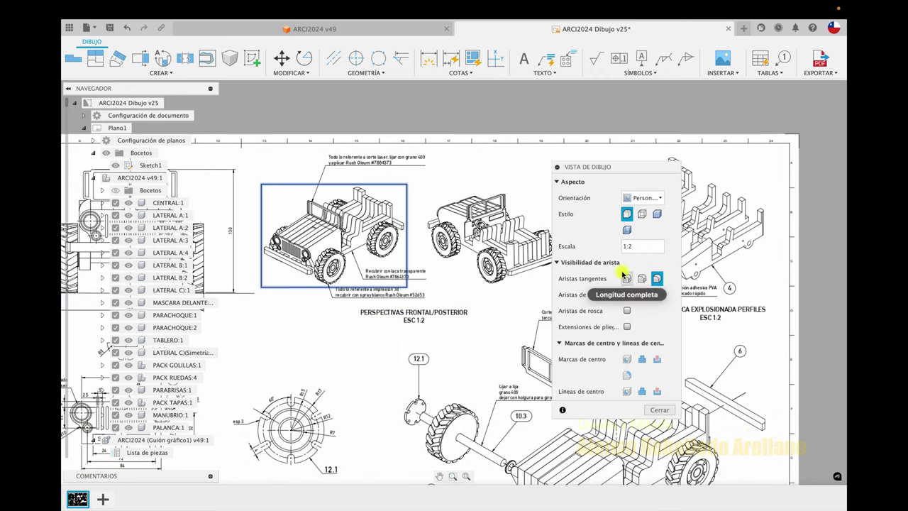
left_click(624, 276)
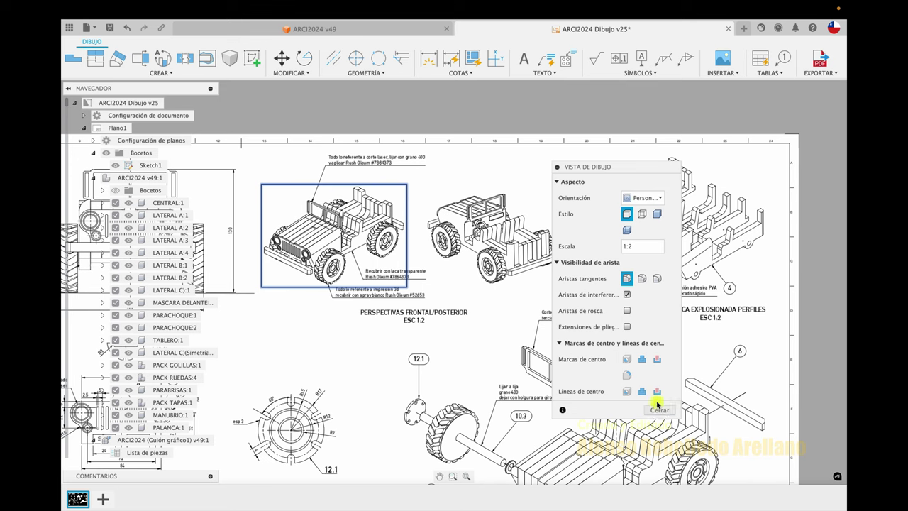
left_click(659, 410)
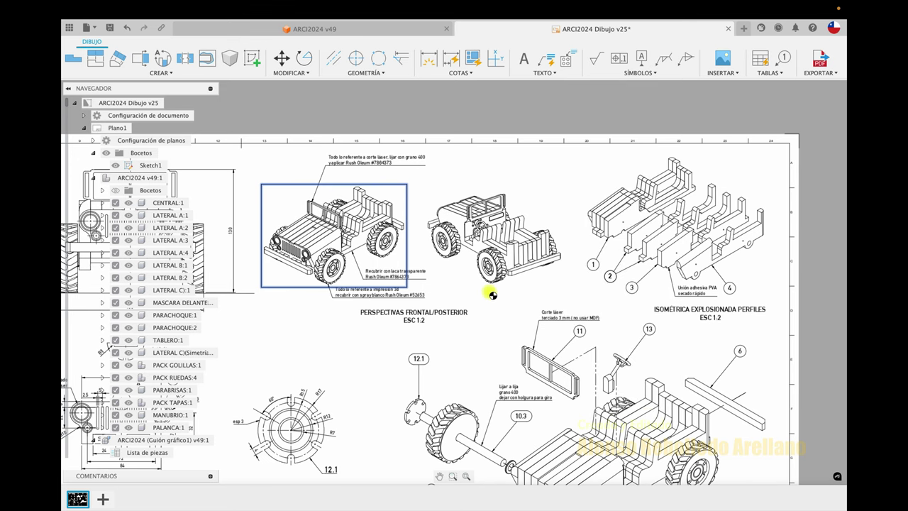
left_click(415, 326)
scroll(374, 343, "up", 2)
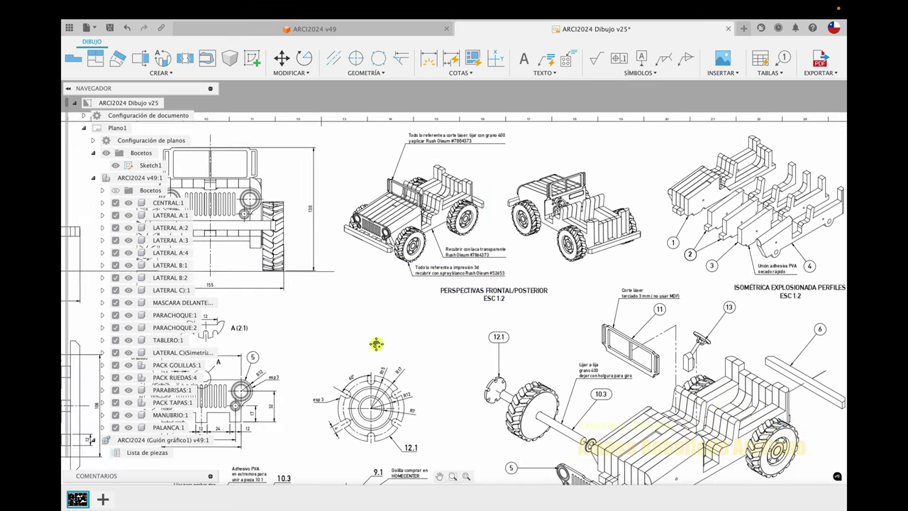
scroll(375, 342, "up", 2)
scroll(376, 344, "down", 2)
scroll(376, 344, "up", 2)
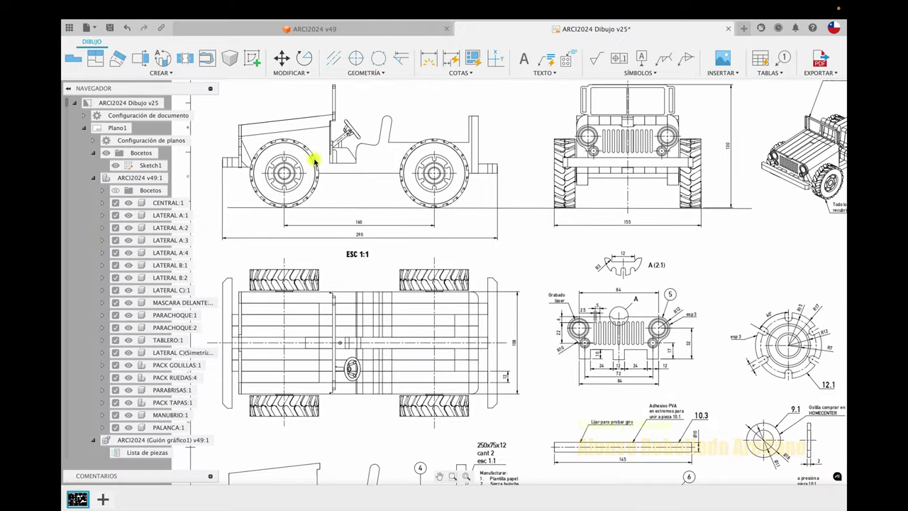
Review the jeep side view's settings without changes, then scroll down to the part profiles.
left_click(221, 121)
double_click(221, 120)
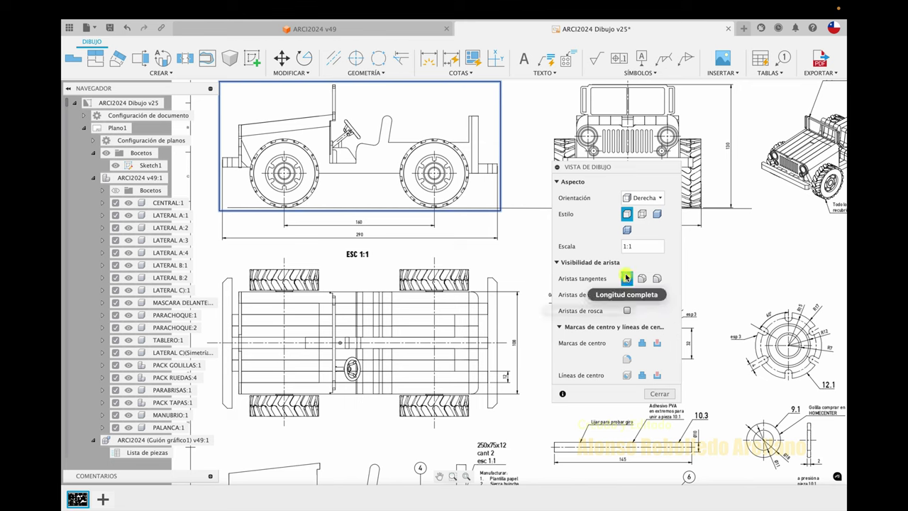
left_click(659, 394)
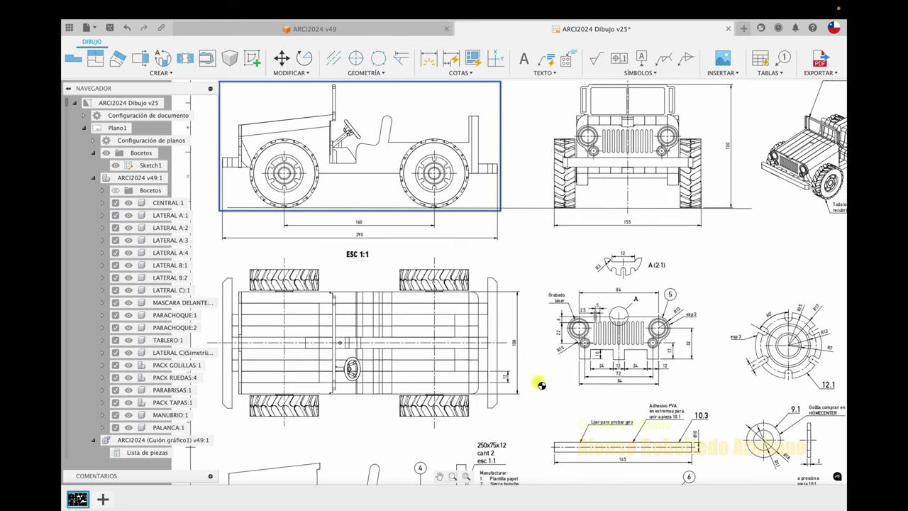
scroll(589, 399, "down", 2)
scroll(578, 404, "down", 1)
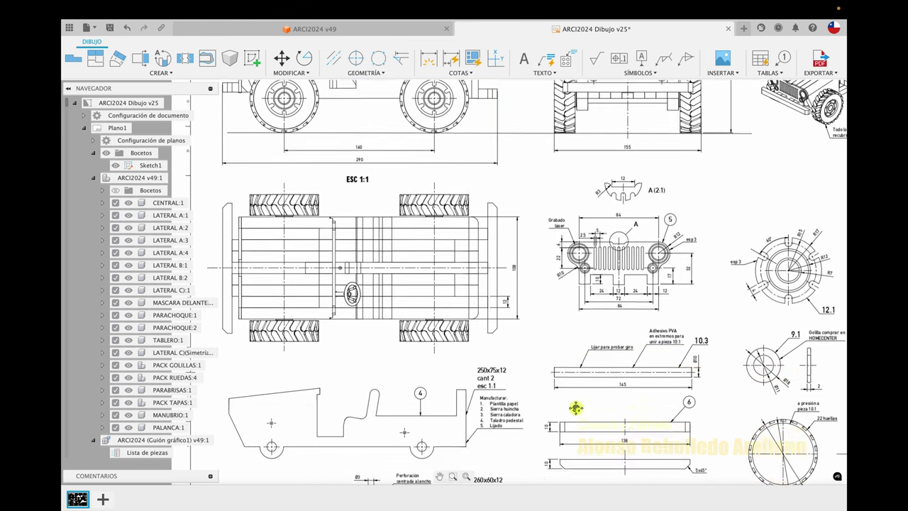
scroll(575, 407, "down", 5)
scroll(576, 410, "down", 2)
scroll(576, 409, "down", 1)
scroll(576, 408, "down", 3)
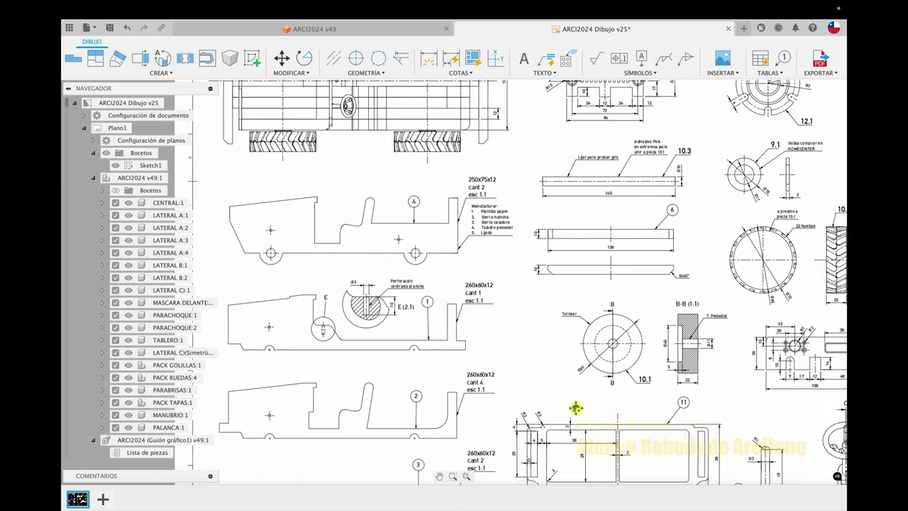
Review the part detail views on the sheet, starting and then cancelling a Center Mark.
scroll(575, 407, "down", 2)
scroll(575, 407, "down", 2)
scroll(576, 409, "right", 3)
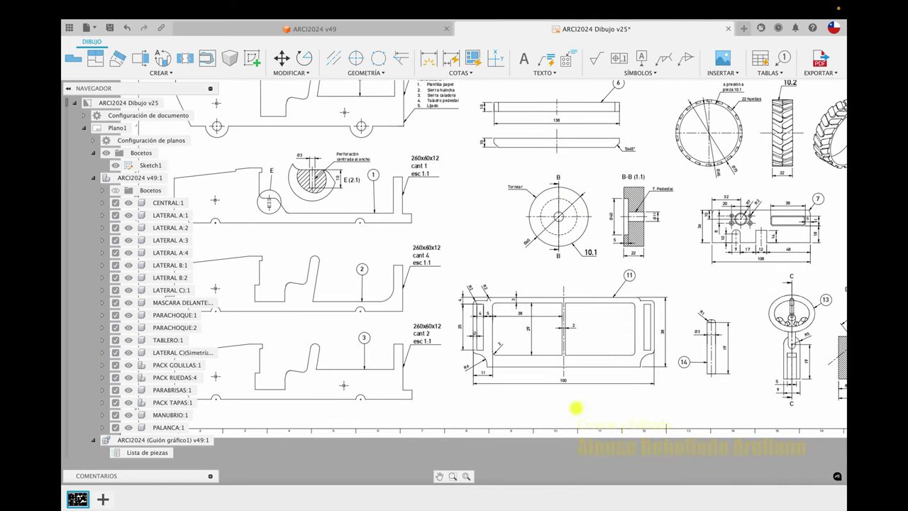
scroll(576, 410, "right", 1)
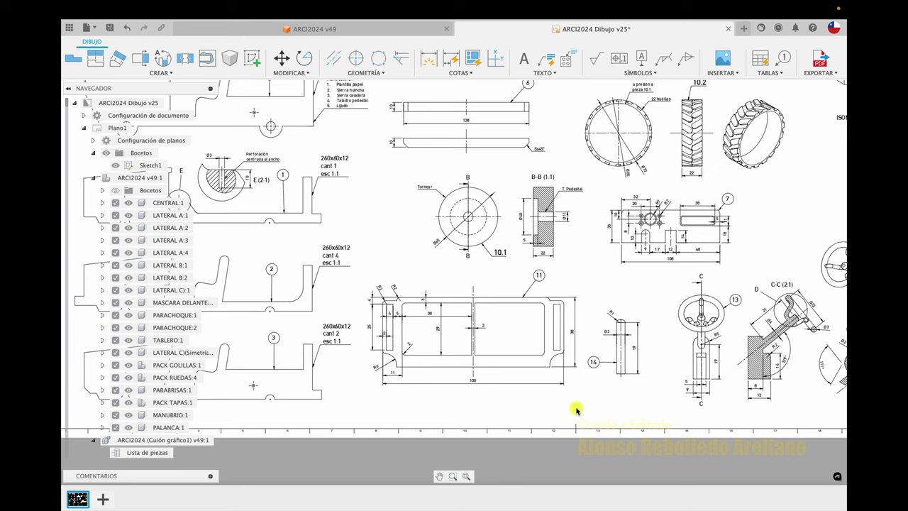
scroll(576, 407, "up", 1)
scroll(575, 407, "left", 3)
scroll(575, 407, "left", 1)
scroll(575, 406, "left", 1)
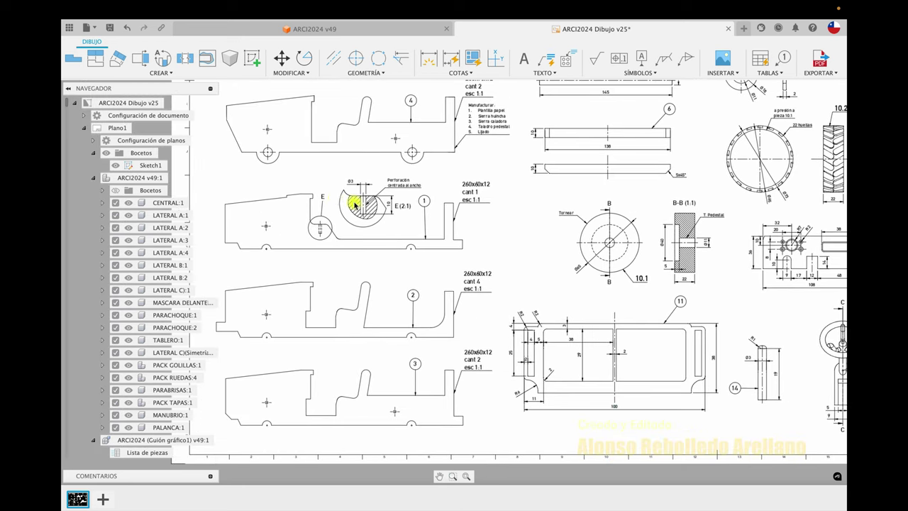
scroll(331, 198, "up", 1)
scroll(331, 198, "up", 1)
scroll(330, 198, "up", 1)
scroll(332, 188, "up", 1)
scroll(333, 175, "up", 1)
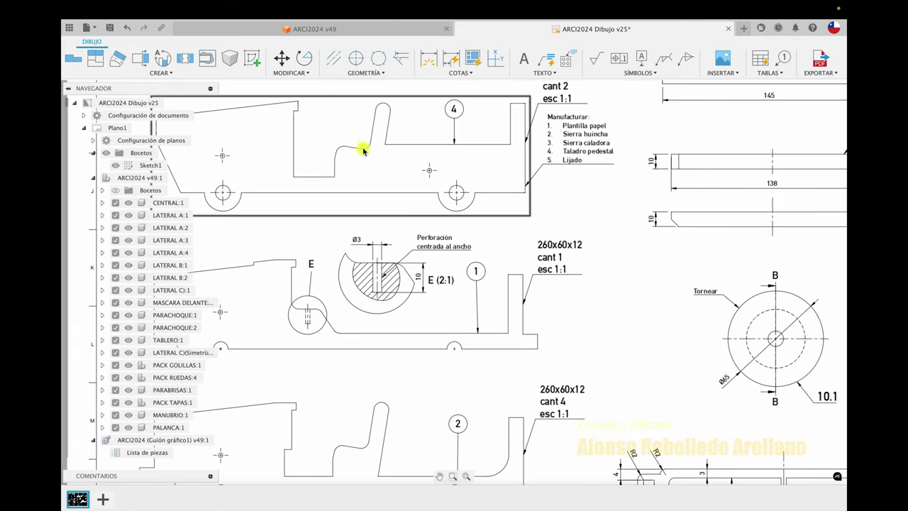
left_click(356, 57)
key("Escape")
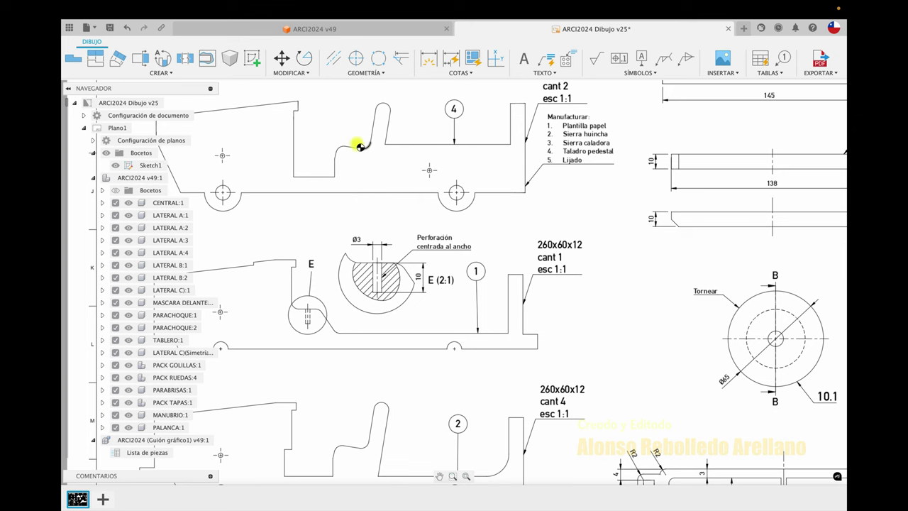
Look over turned disc 10.1 and its sections, then switch to the ARCI2024 v49 model.
middle_click_drag(422, 256, 381, 244)
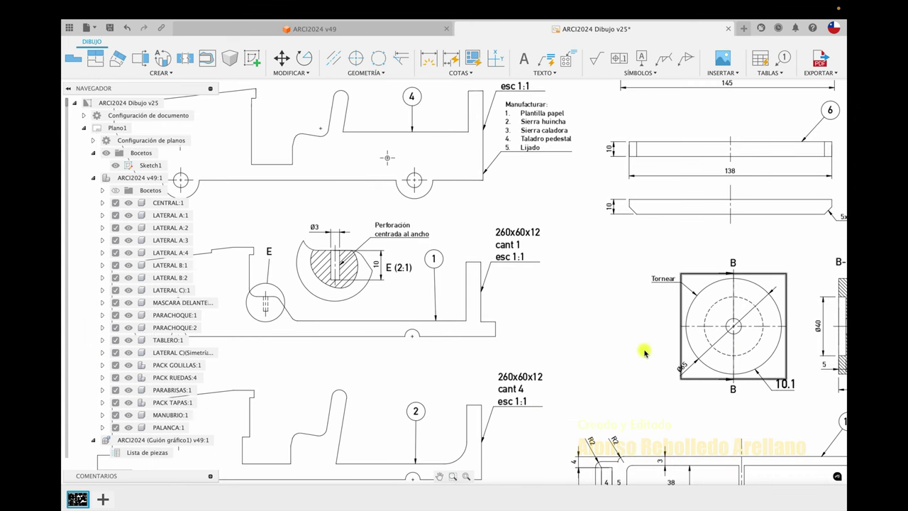
scroll(606, 358, "down", 2)
scroll(606, 358, "down", 2)
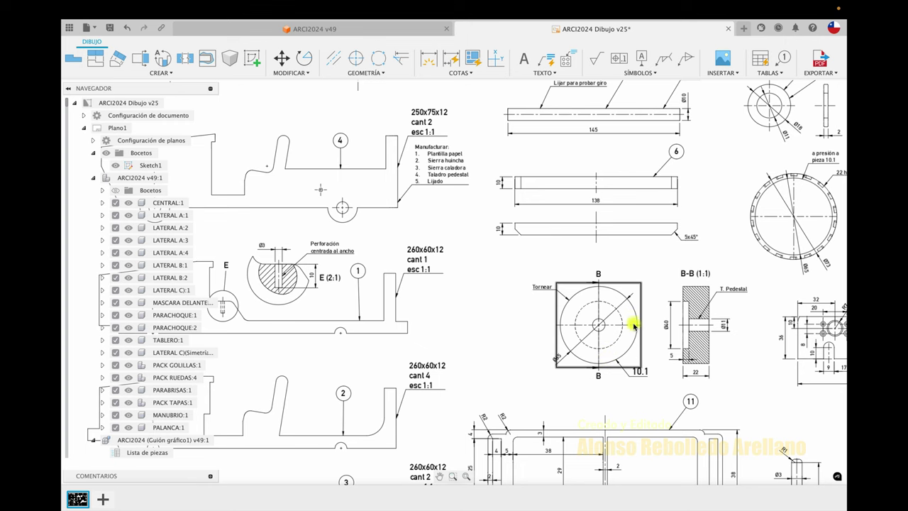
scroll(634, 324, "right", 5)
scroll(634, 324, "down", 3)
scroll(634, 324, "right", 3)
scroll(633, 324, "down", 2)
scroll(634, 325, "down", 2)
scroll(634, 324, "down", 2)
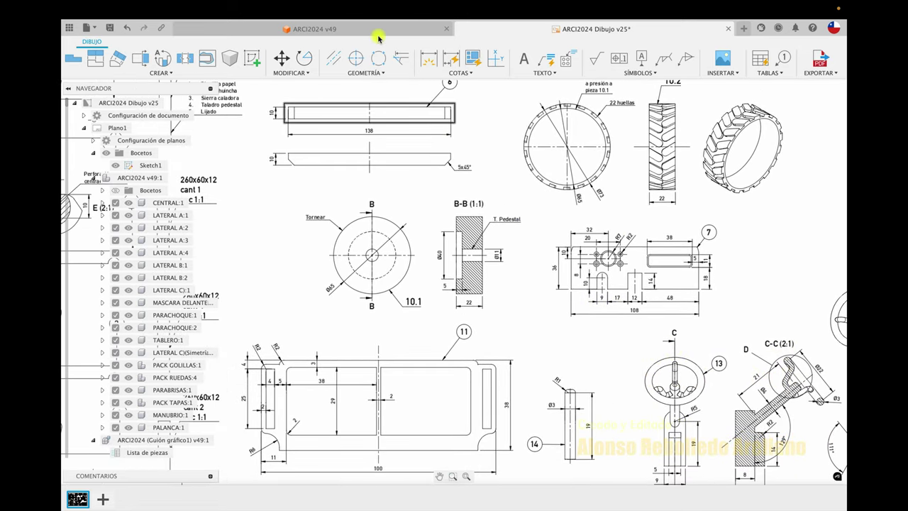
left_click(381, 29)
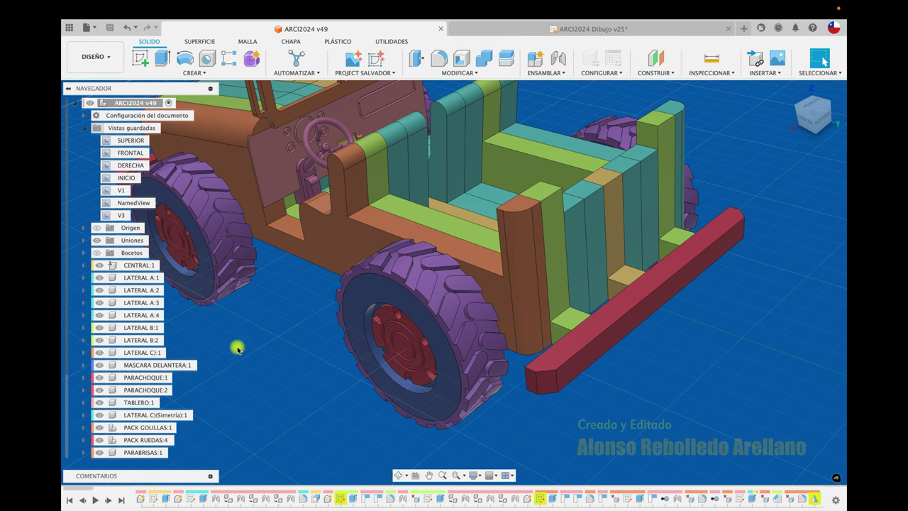
left_click(84, 128)
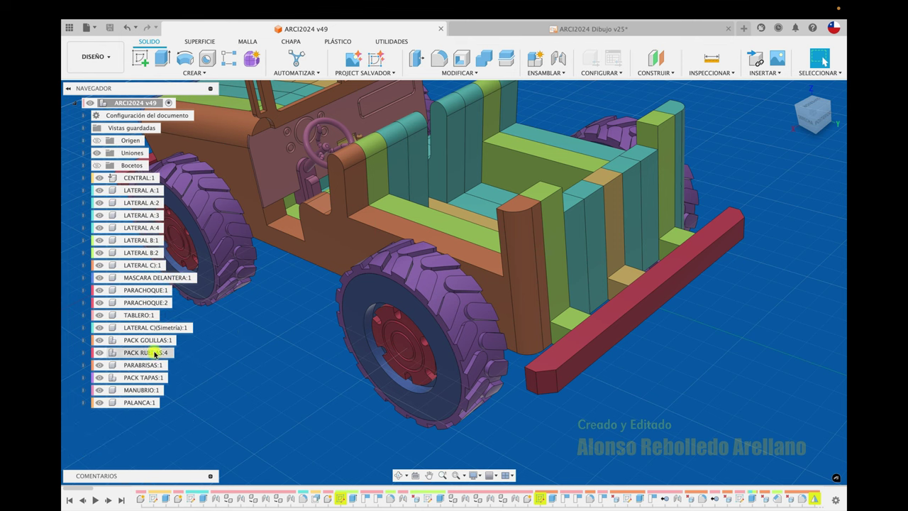
left_click(132, 227)
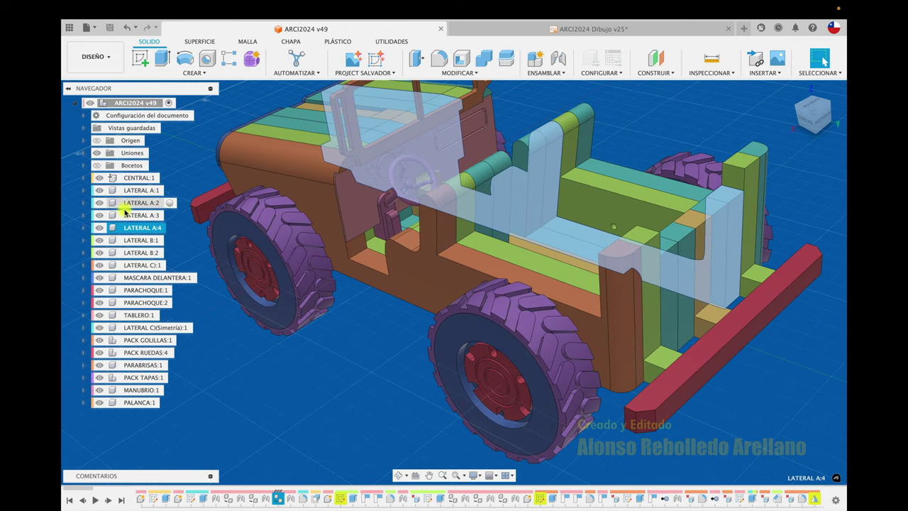
left_click(135, 215)
left_click(133, 203)
left_click(132, 192)
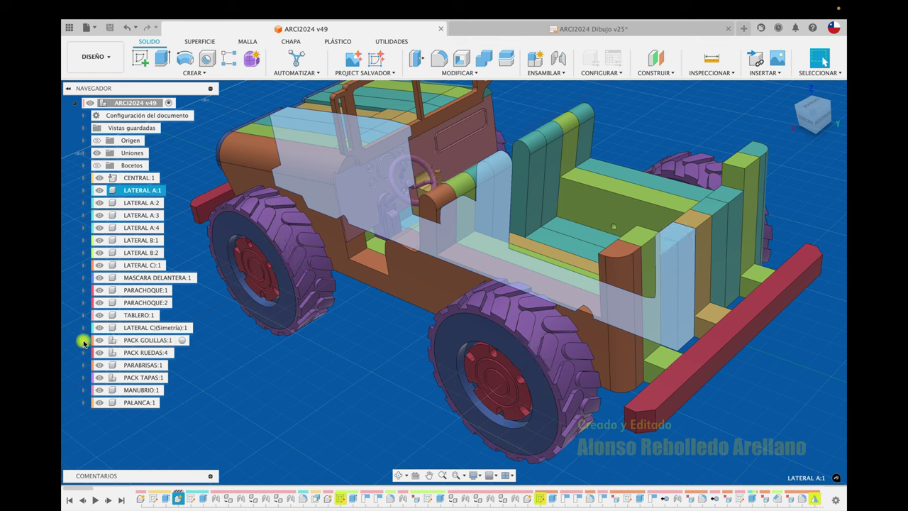
left_click(84, 341)
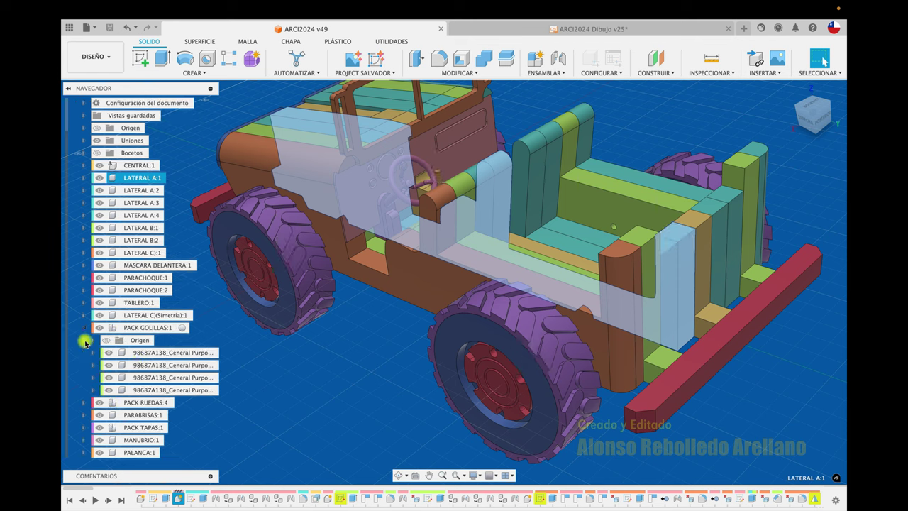
left_click(160, 353)
key("Down")
key("Down")
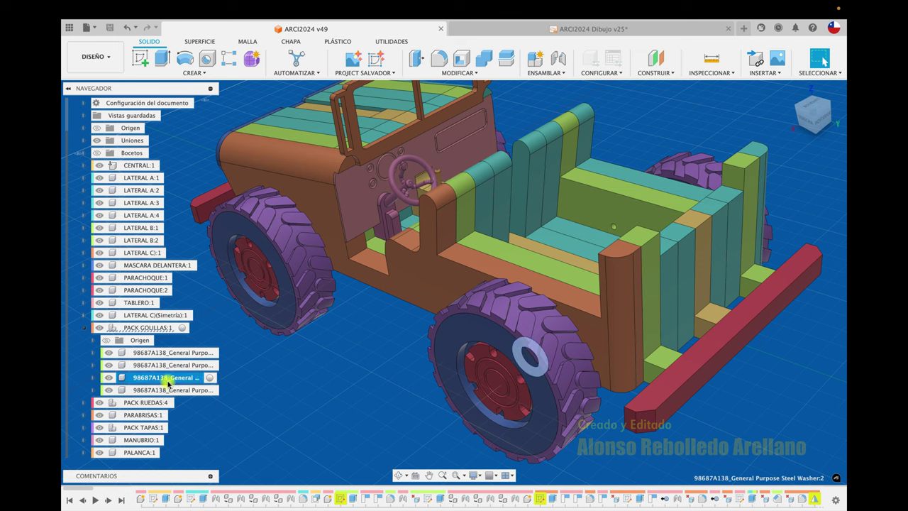
key("Down")
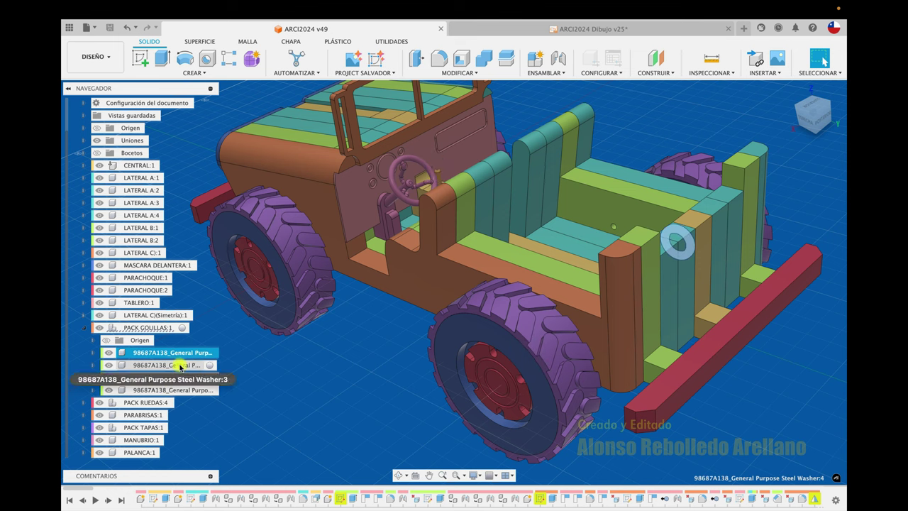
key("Up")
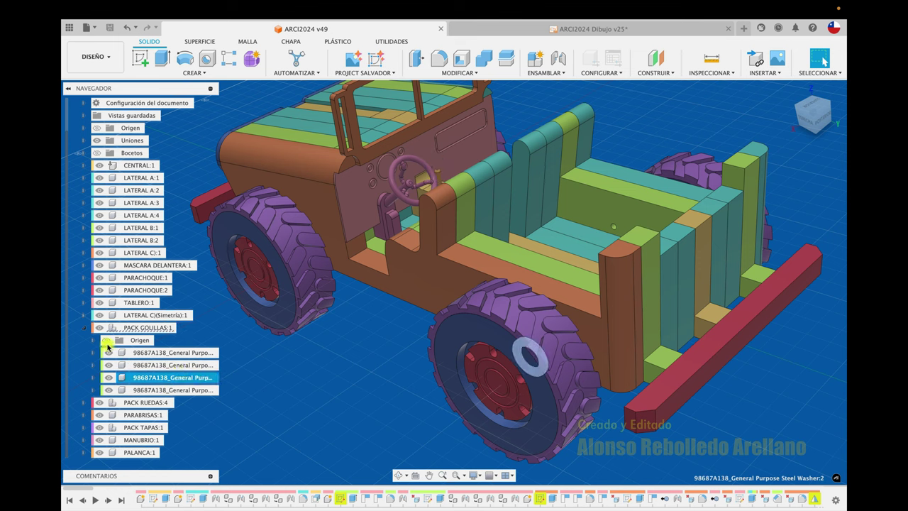
left_click(85, 328)
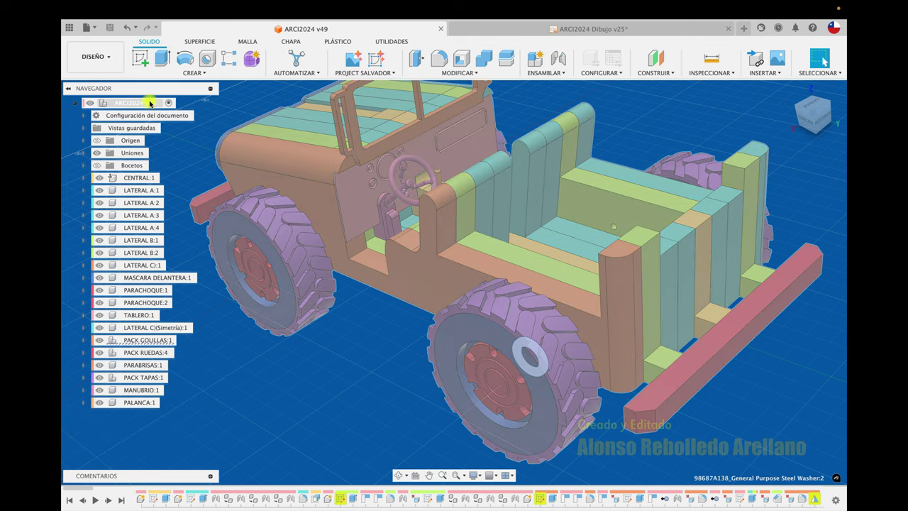
right_click(149, 103)
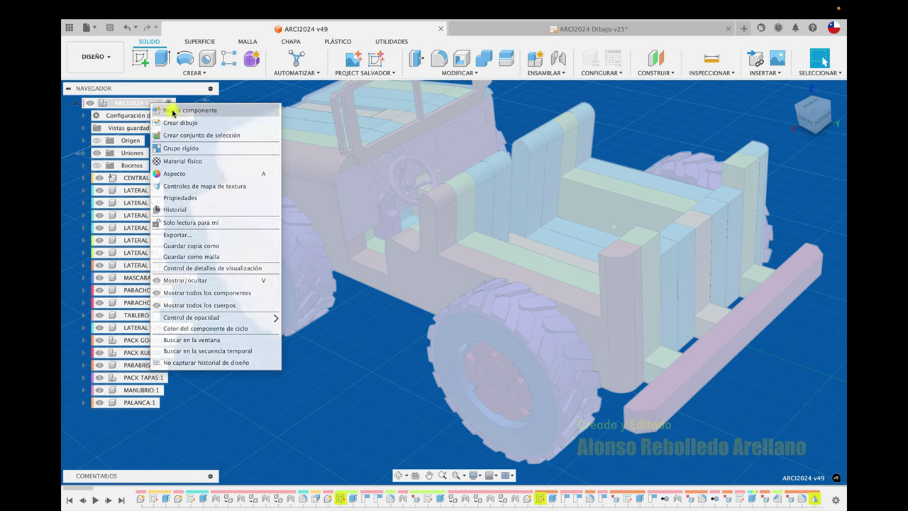
left_click(172, 111)
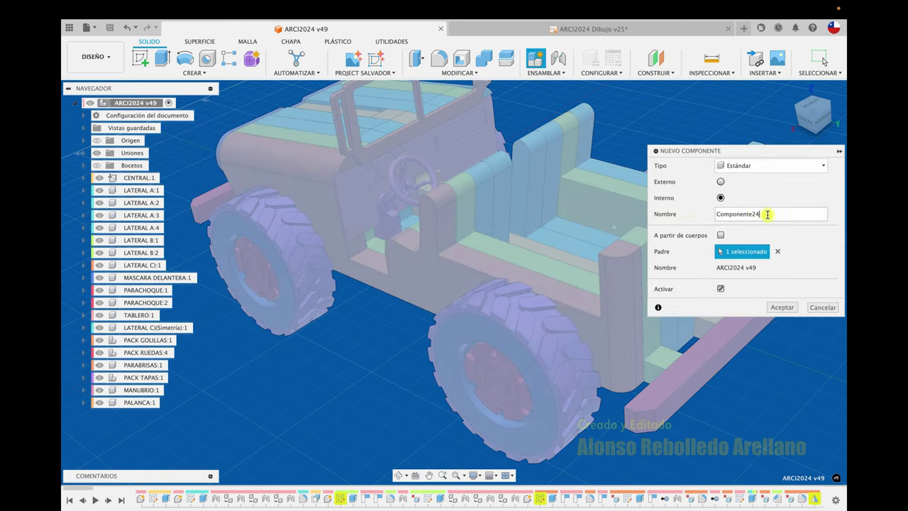
double_click(763, 213)
type("PACK")
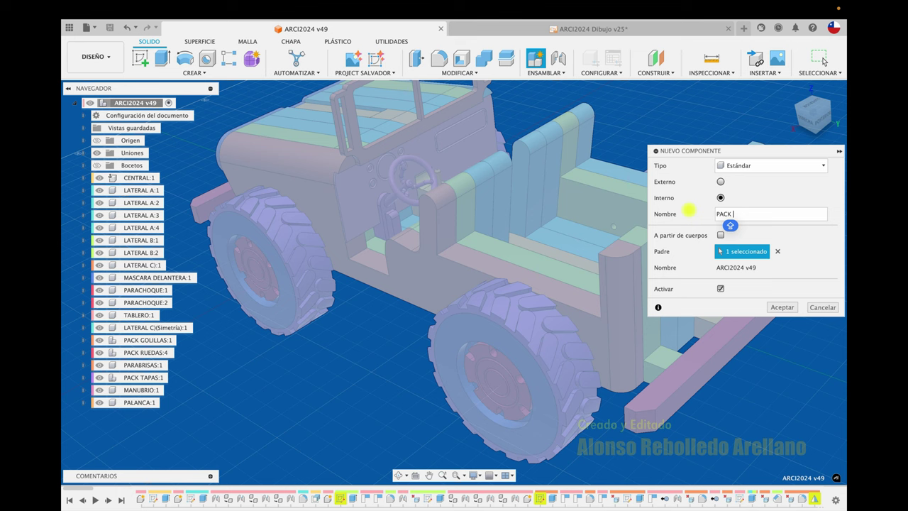
type("MANU")
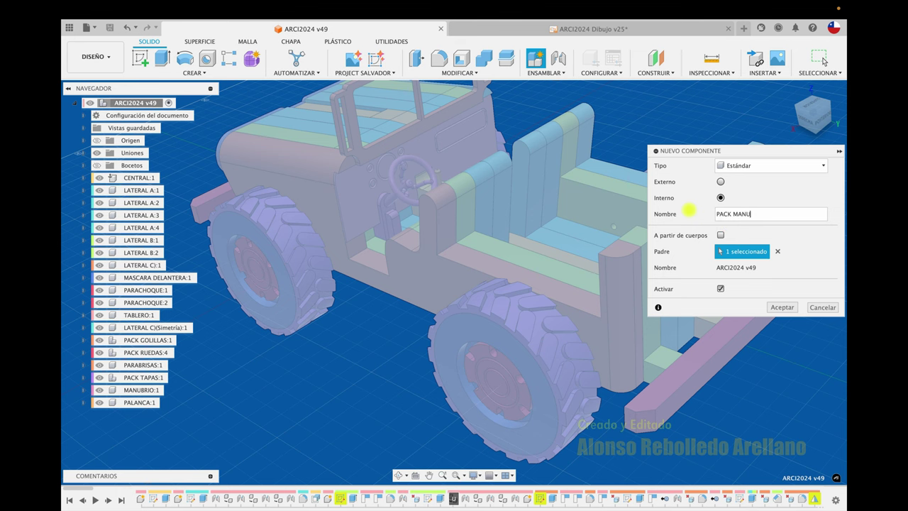
left_click(781, 307)
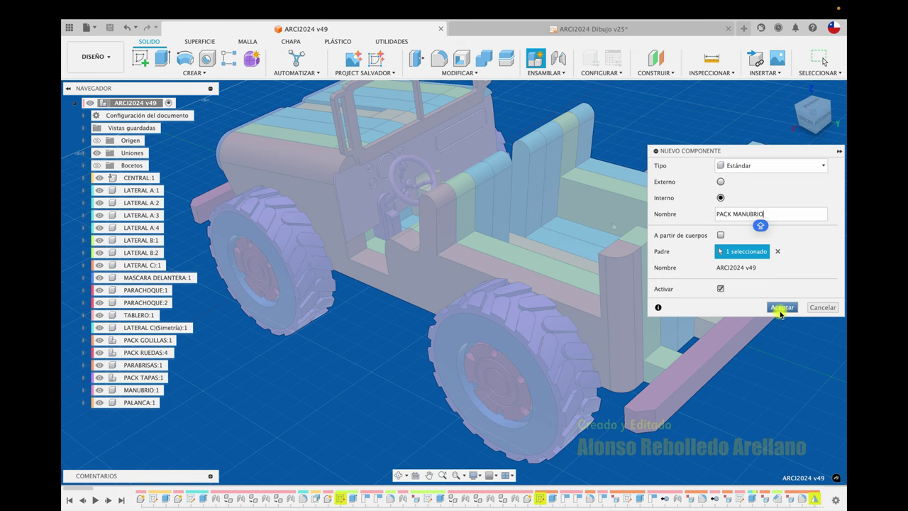
left_click(147, 403)
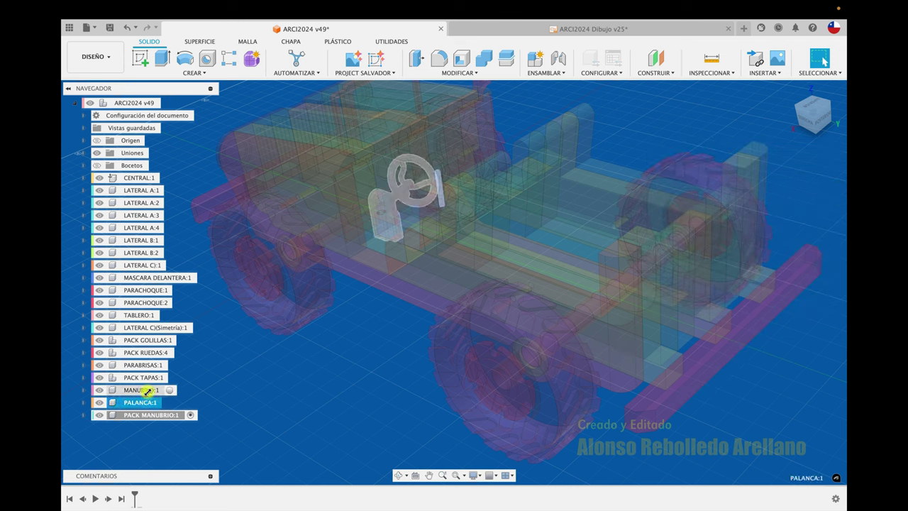
left_click_drag(149, 402, 154, 404)
left_click(154, 403)
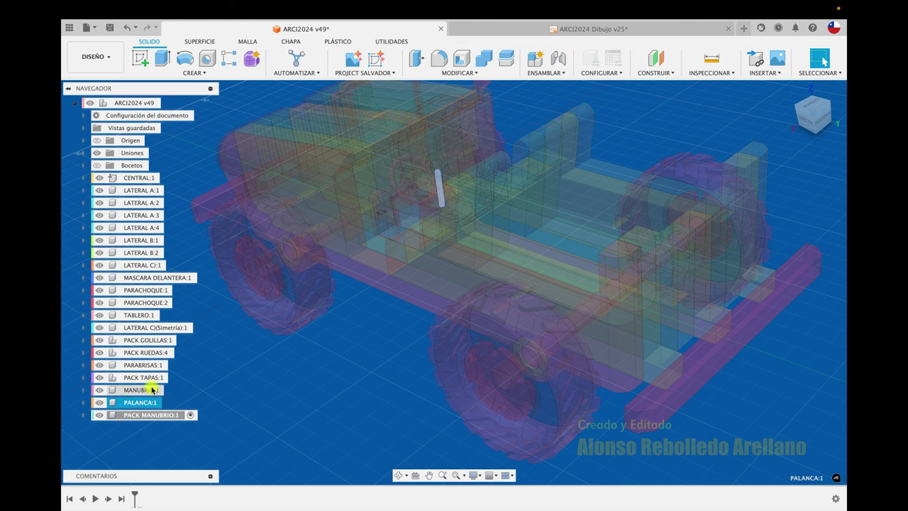
left_click(149, 390, "shift")
left_click(152, 378, "shift")
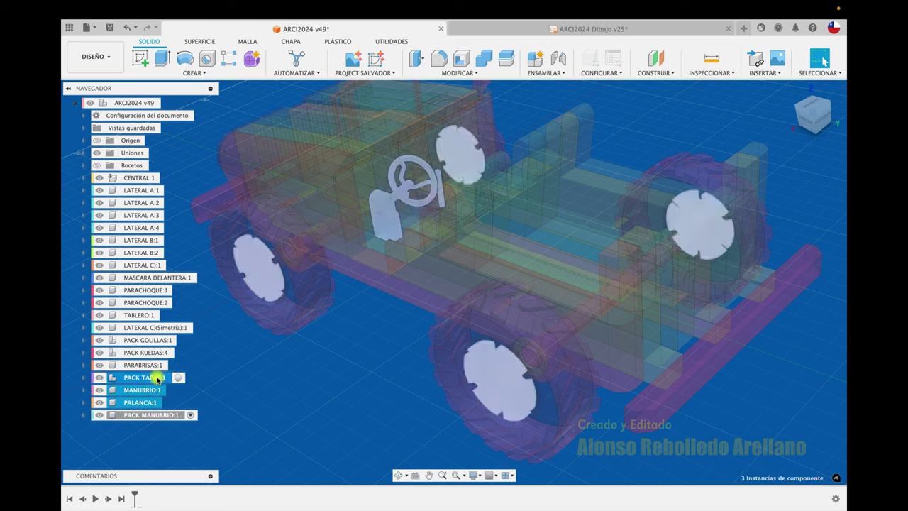
left_click_drag(224, 379, 176, 421)
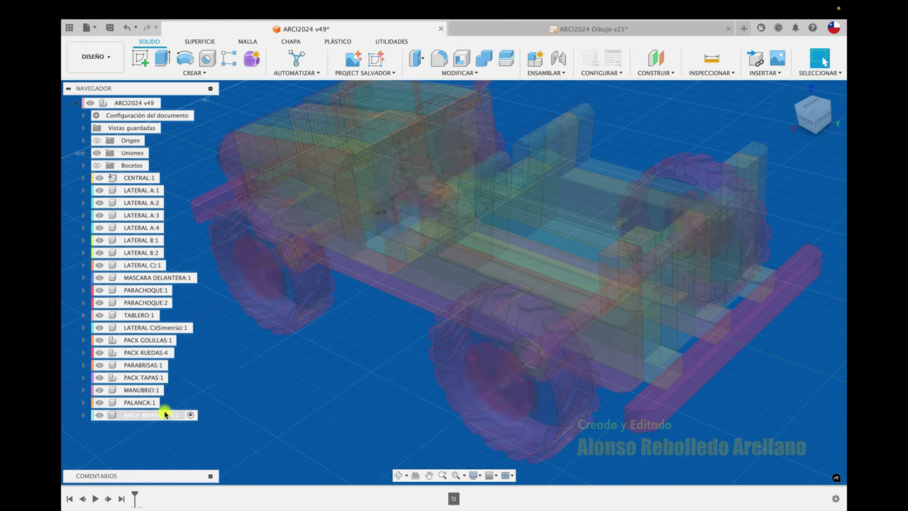
left_click(162, 416)
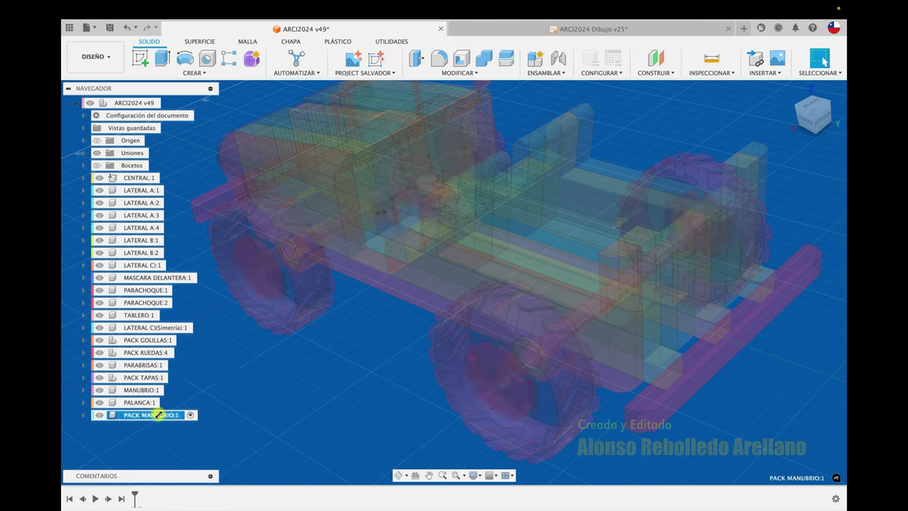
left_click(237, 432)
right_click(162, 417)
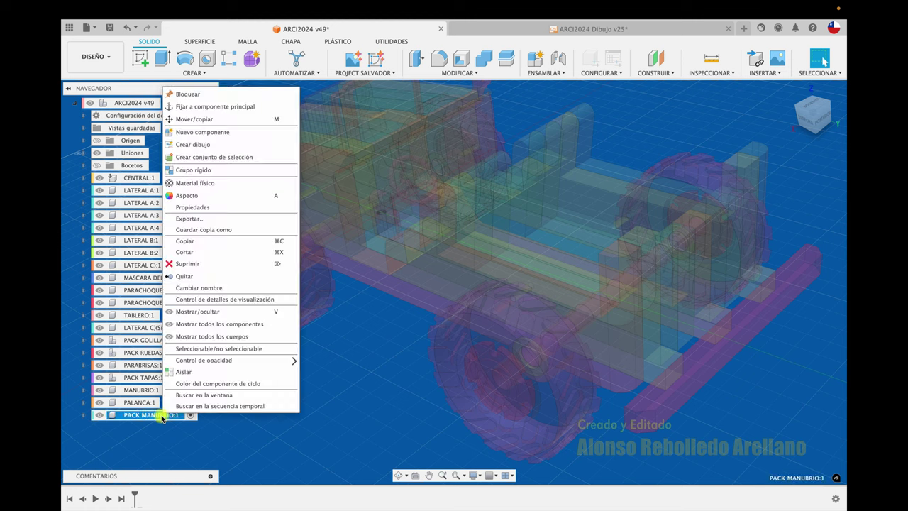
left_click(213, 273)
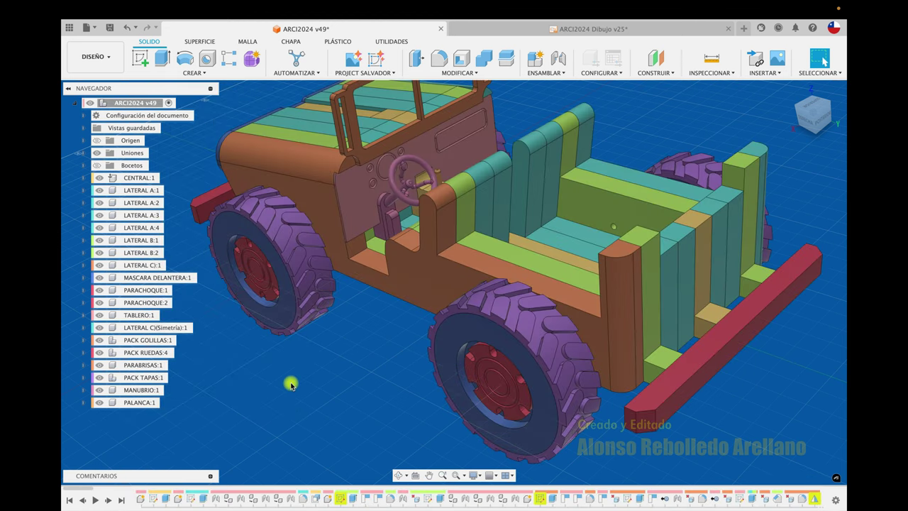
Save the jeep model as new version ARCI2024 v50.
scroll(291, 381, "down", 3)
left_click(110, 27)
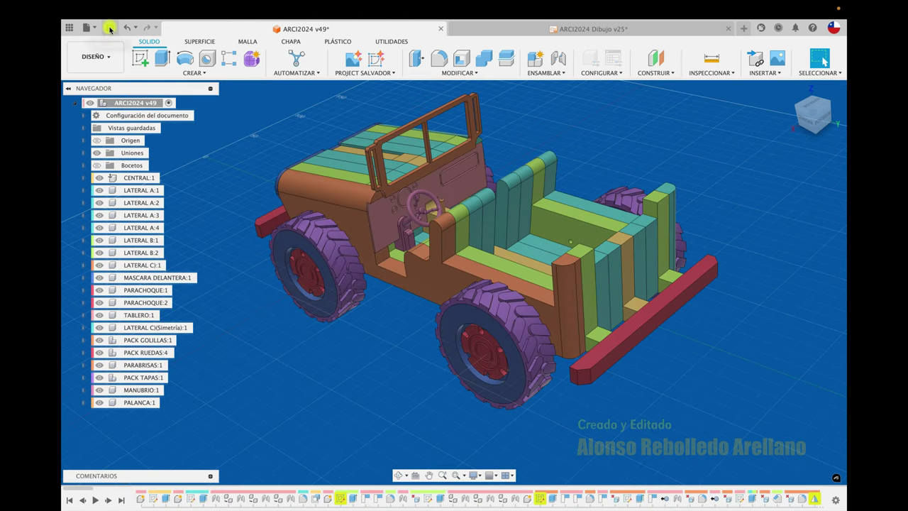
left_click(464, 274)
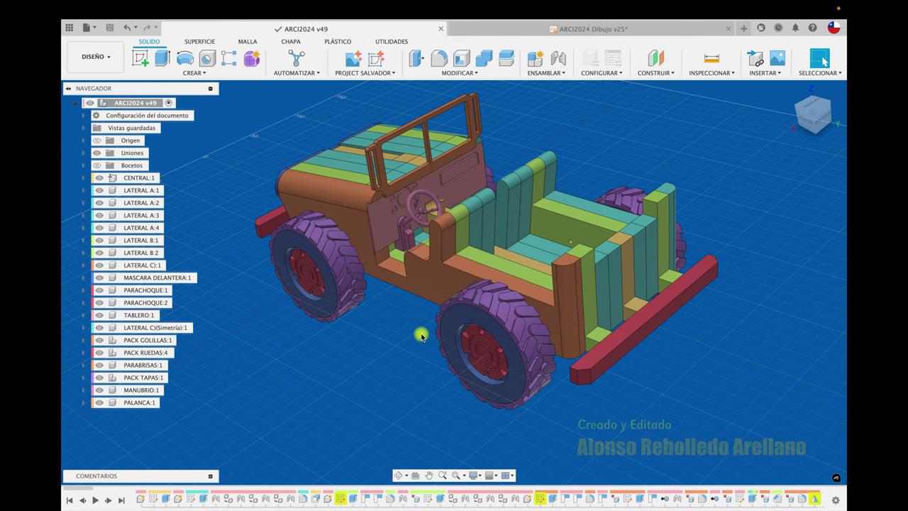
Update the Dibujo v25 drawing to reference v50 and bring the parts list into view.
left_click(554, 30)
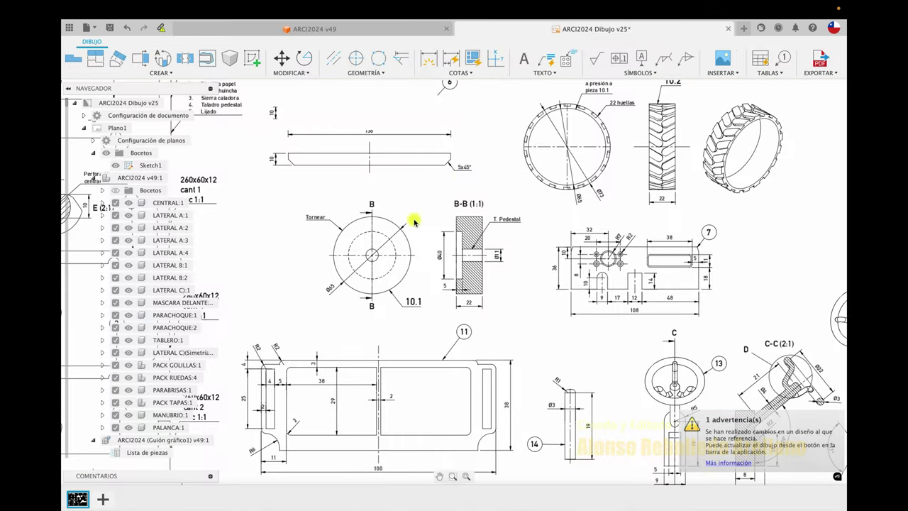
left_click(162, 30)
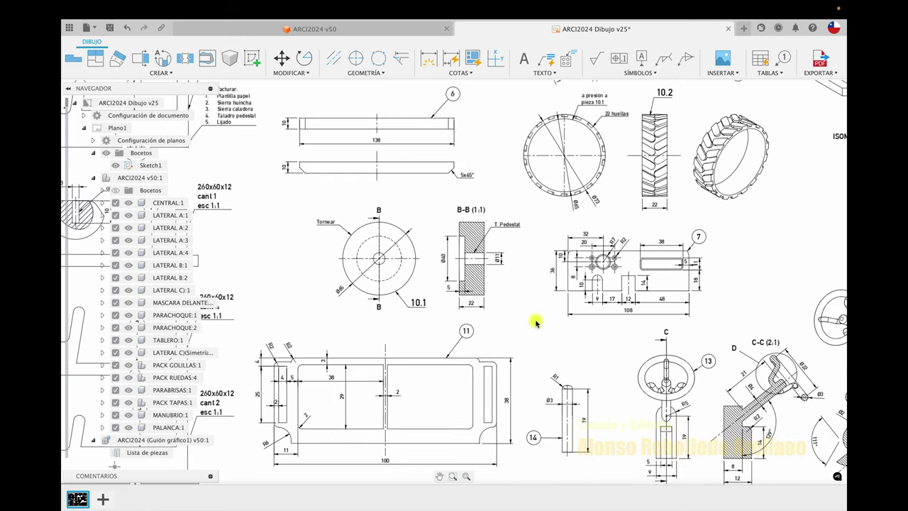
scroll(440, 290, "down", 1)
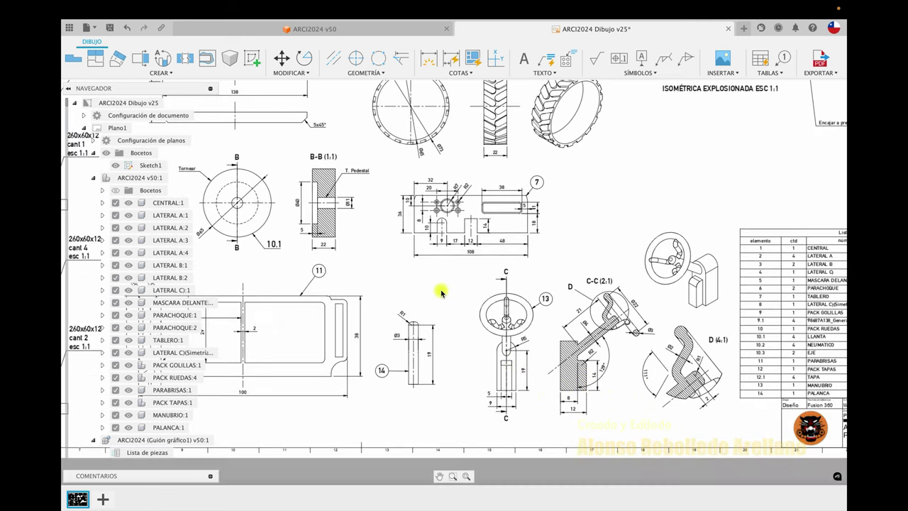
scroll(440, 291, "right", 1)
scroll(439, 291, "right", 1)
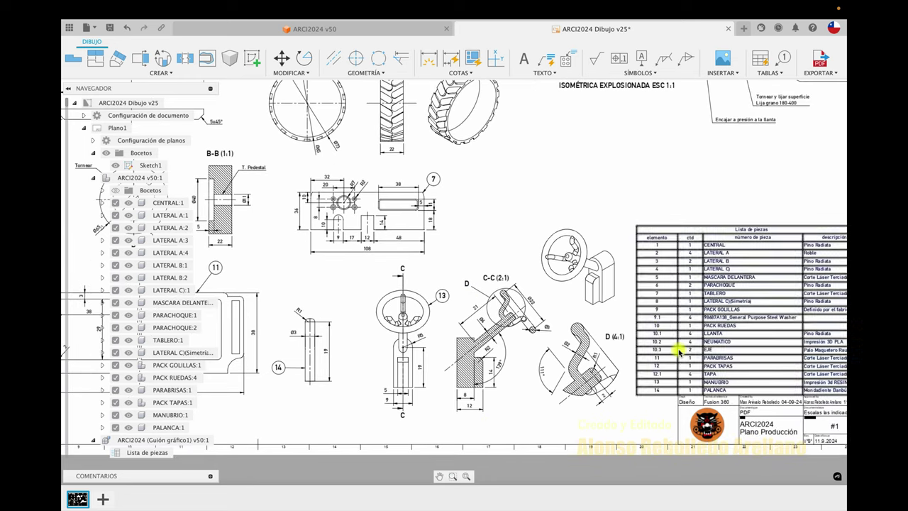
scroll(678, 353, "up", 2)
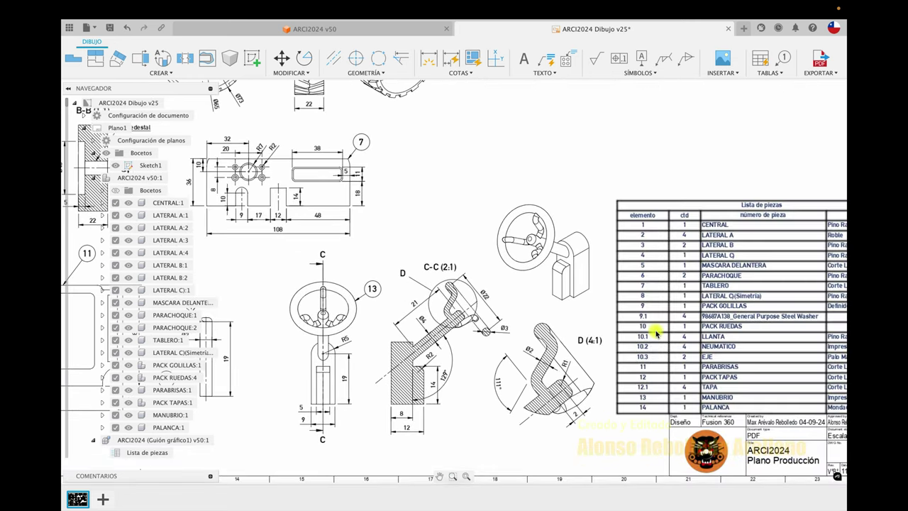
scroll(656, 334, "right", 1)
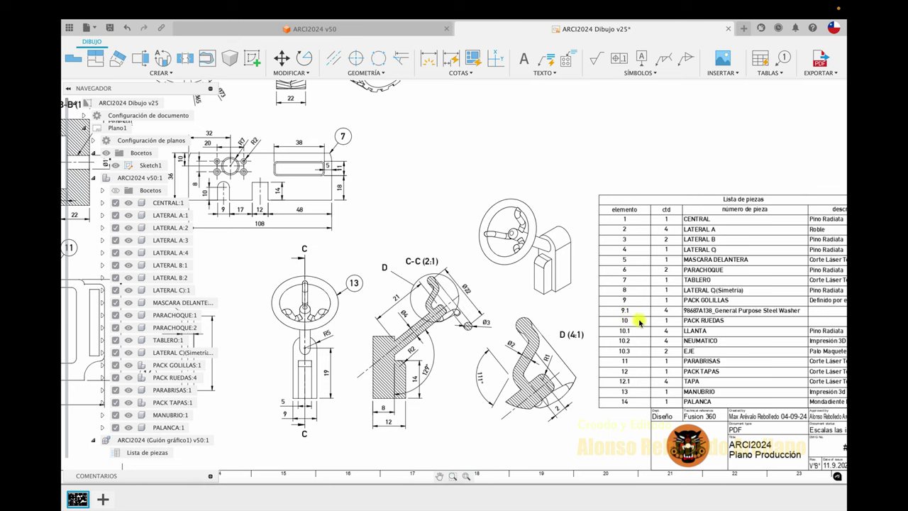
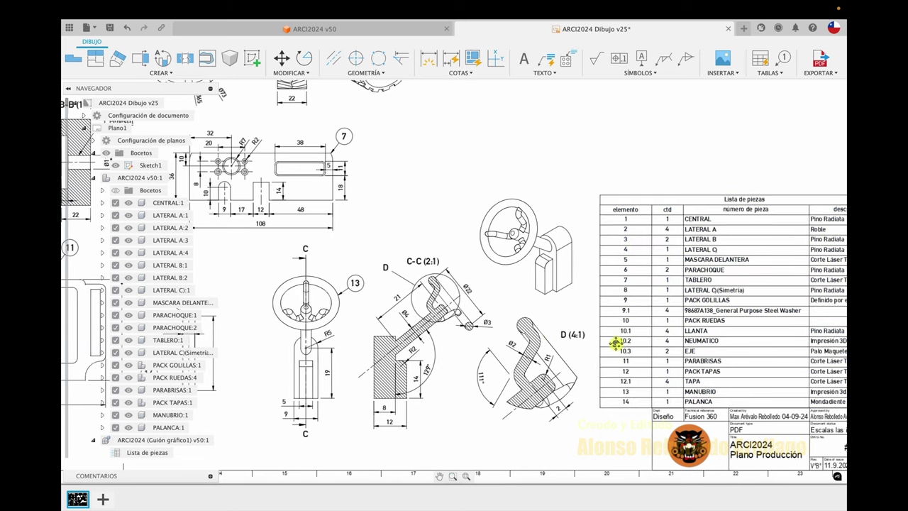
Pan the sheet until the 10.3 rod, 9.1 washer and 10.2 wheel detail views are visible.
scroll(616, 344, "left", 10)
scroll(616, 344, "up", 6)
scroll(616, 344, "left", 3)
scroll(615, 344, "down", 3)
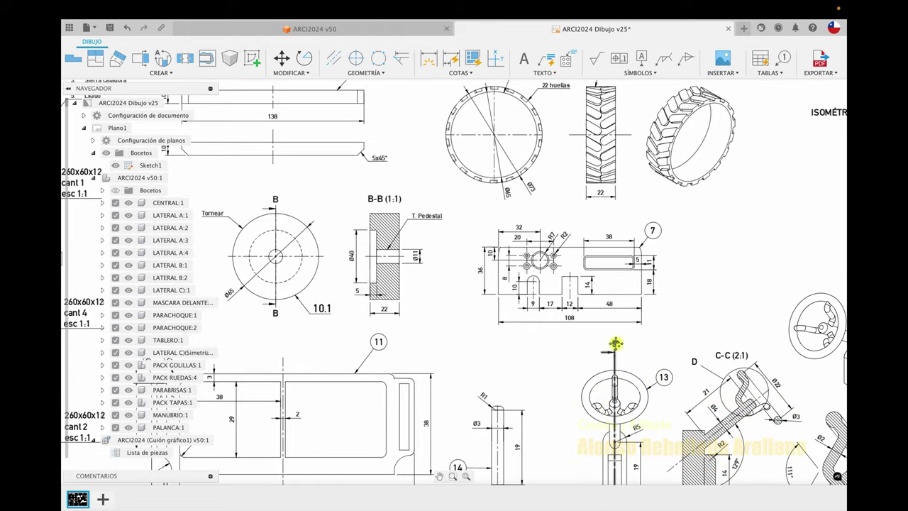
scroll(616, 342, "up", 2)
scroll(616, 343, "up", 1)
scroll(616, 305, "up", 2)
scroll(620, 307, "left", 2)
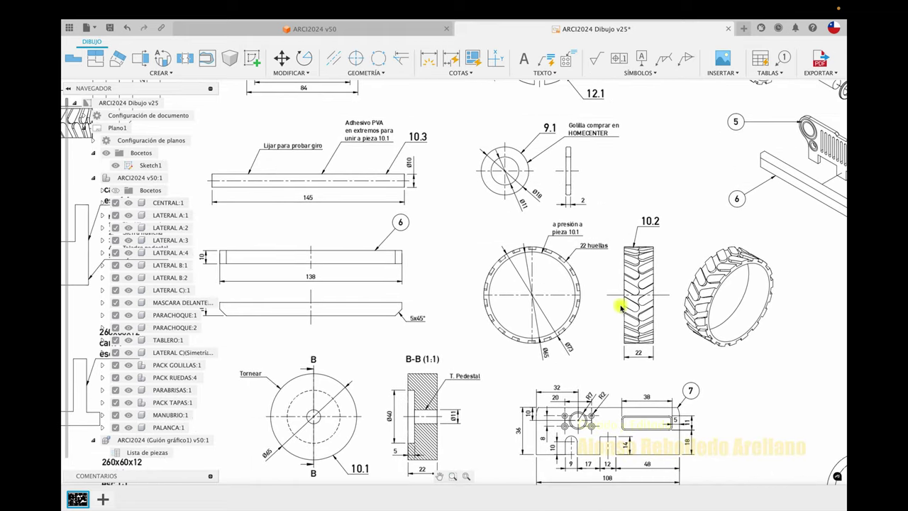
mouse_move(784, 58)
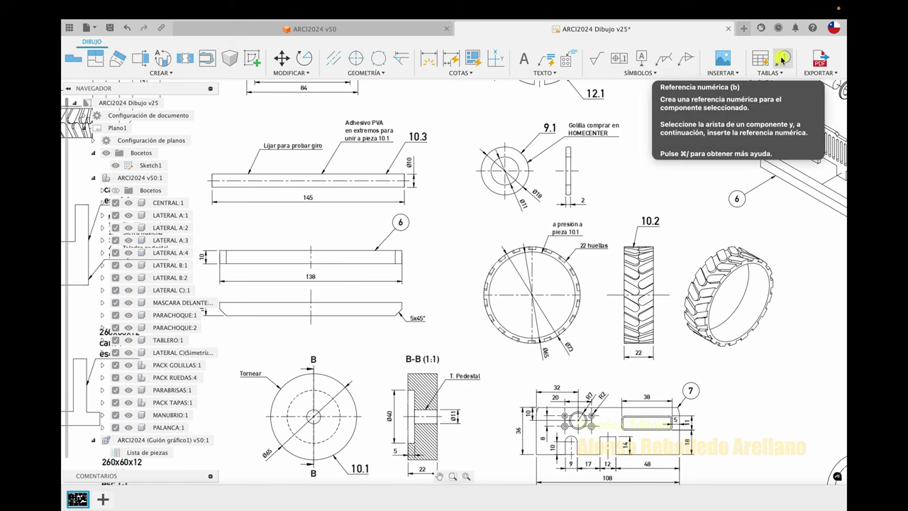
left_click(781, 60)
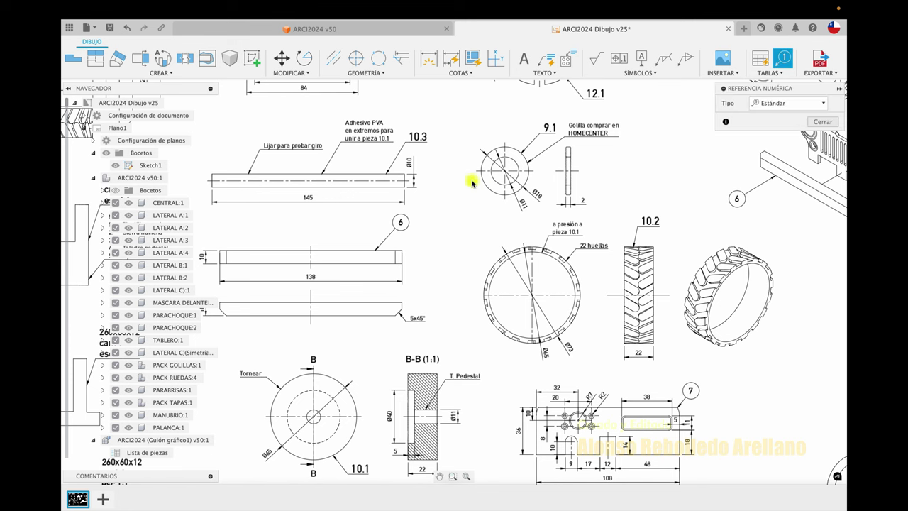
left_click(331, 252)
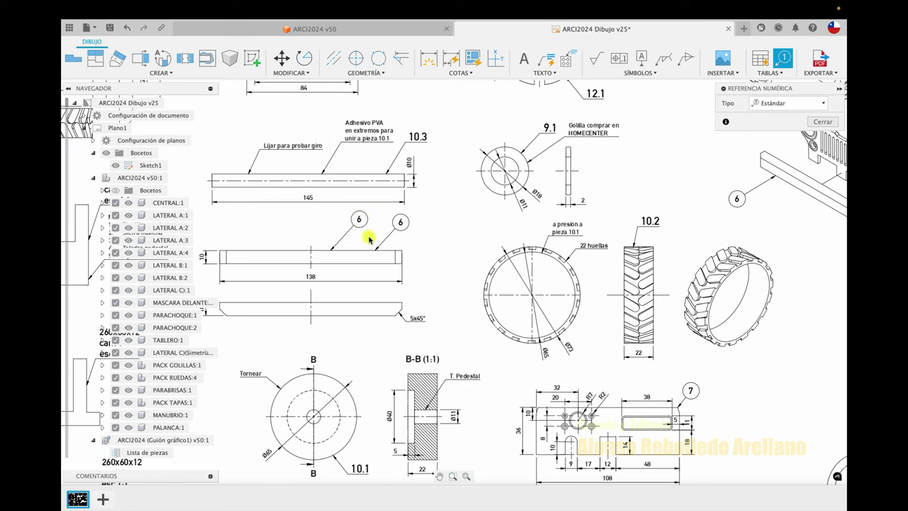
key("Escape")
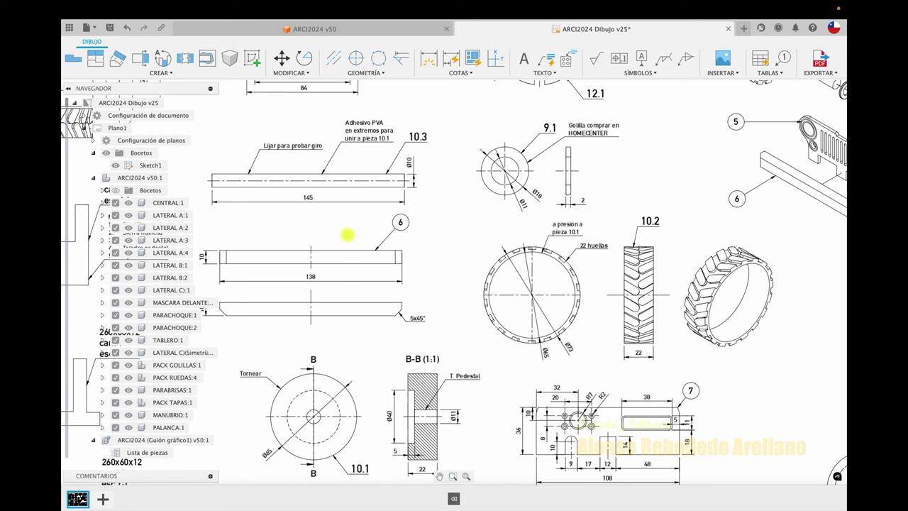
left_click(784, 61)
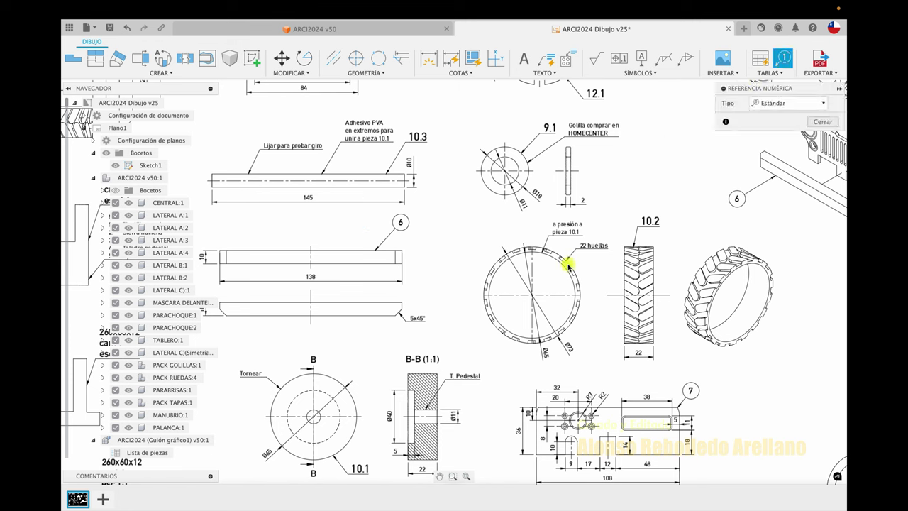
left_click(568, 263)
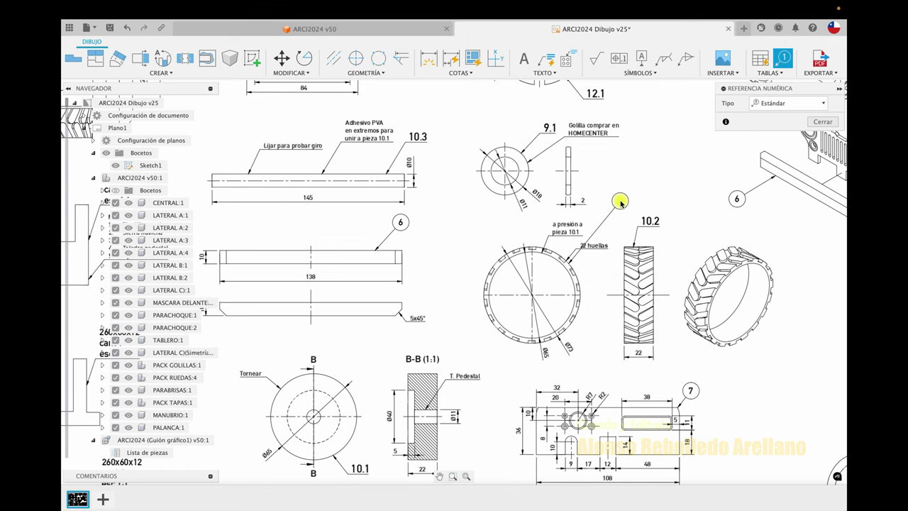
left_click(821, 122)
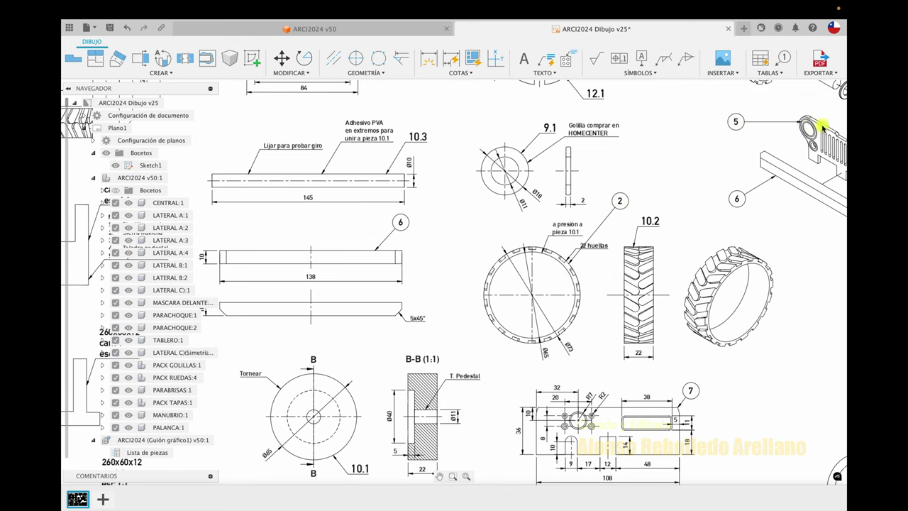
scroll(662, 232, "right", 2)
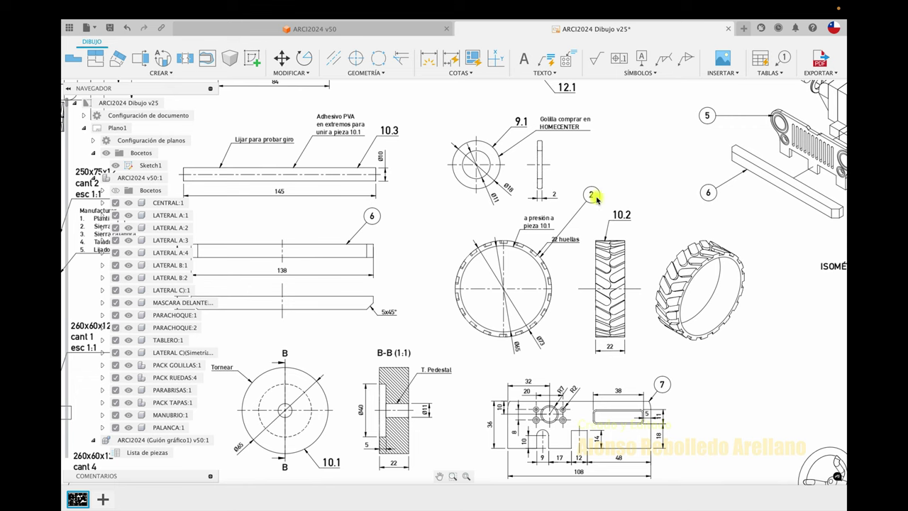
scroll(650, 273, "right", 10)
scroll(650, 273, "down", 4)
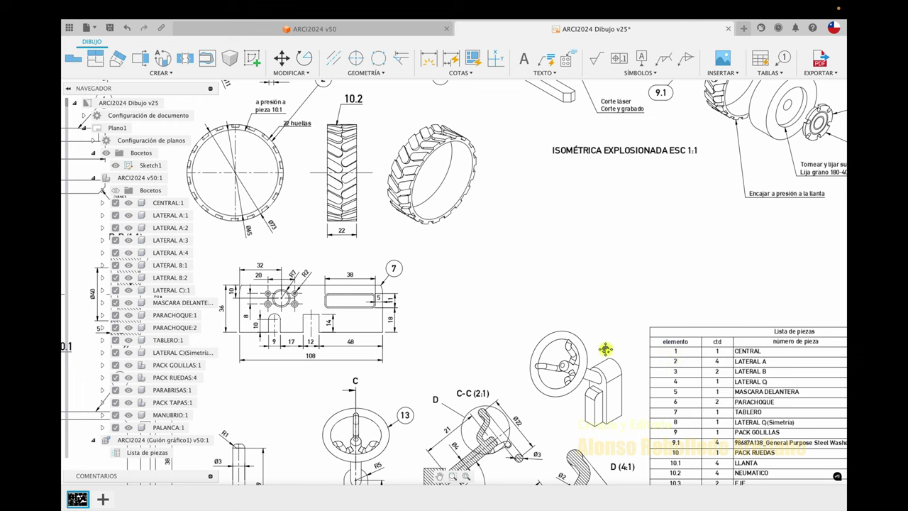
scroll(601, 351, "up", 4)
scroll(601, 348, "left", 6)
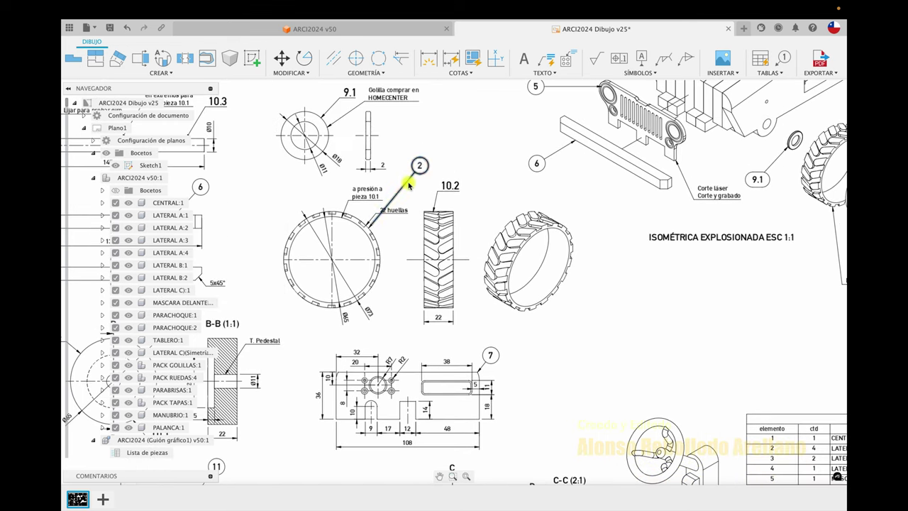
key("Delete")
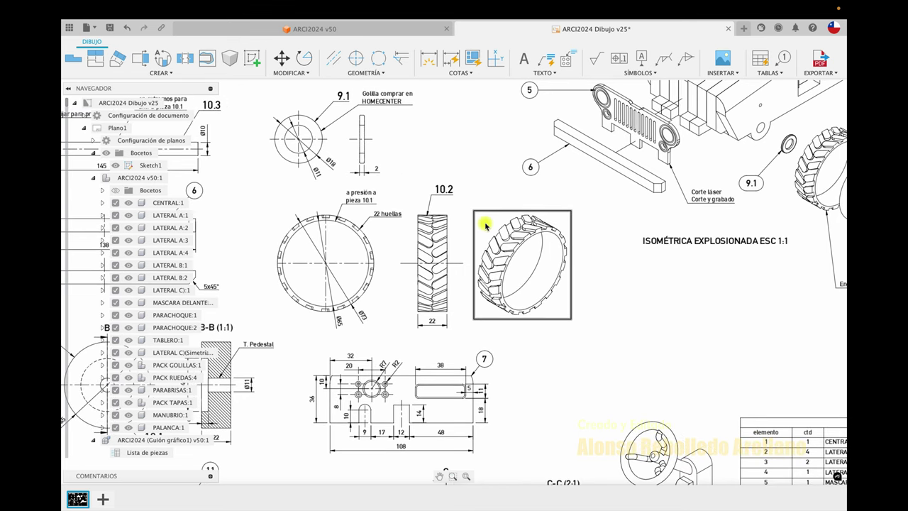
scroll(485, 225, "down", 2)
scroll(485, 224, "down", 3)
scroll(485, 224, "down", 3)
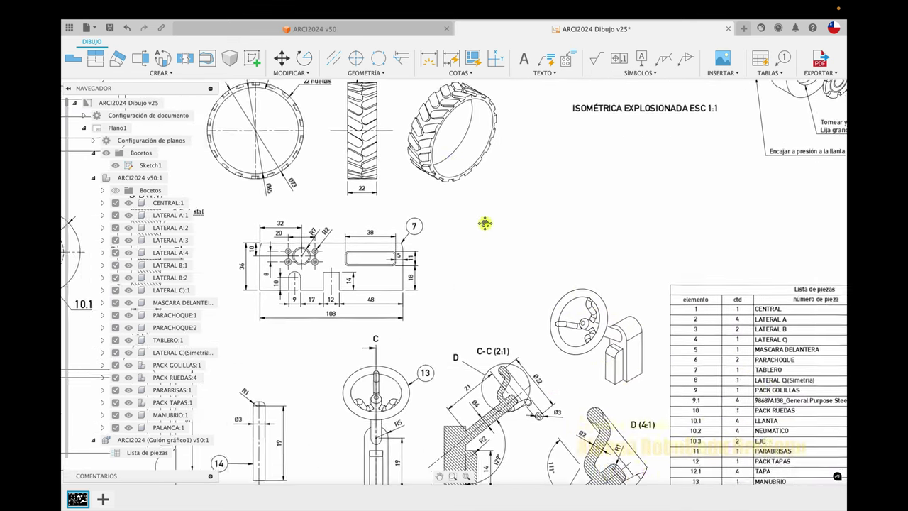
scroll(485, 224, "down", 3)
scroll(486, 224, "down", 2)
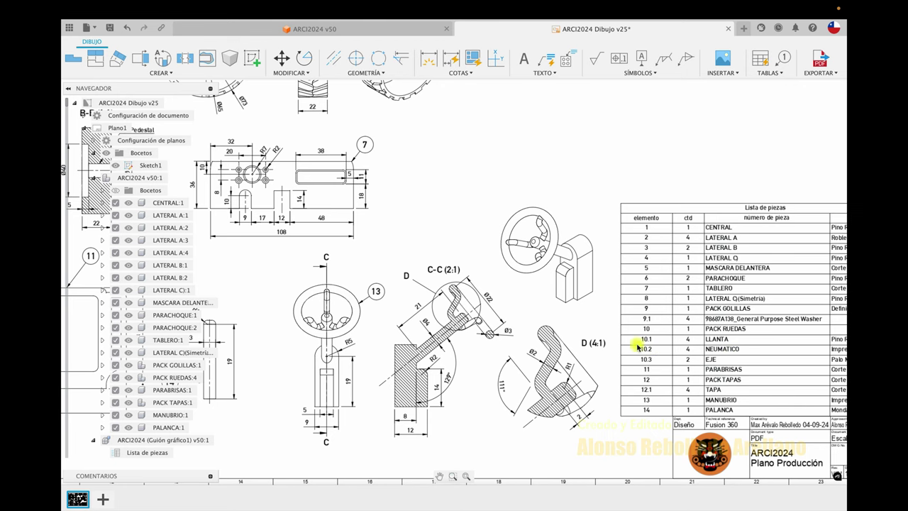
scroll(618, 330, "up", 3)
scroll(618, 331, "up", 3)
scroll(618, 330, "up", 3)
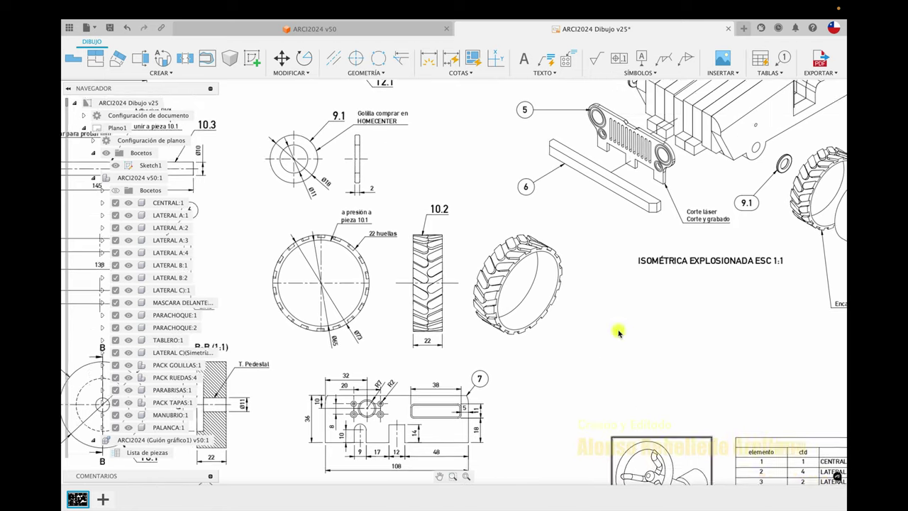
scroll(618, 331, "up", 2)
left_click(546, 59)
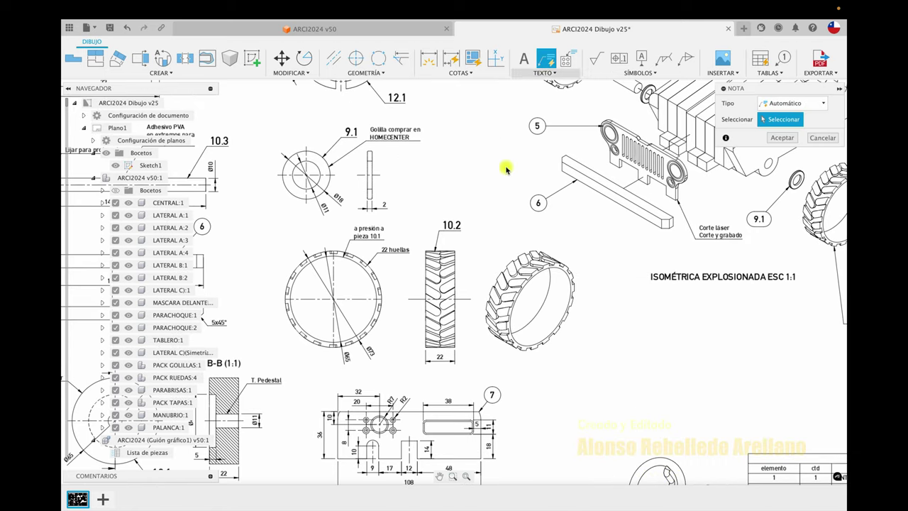
left_click(454, 252)
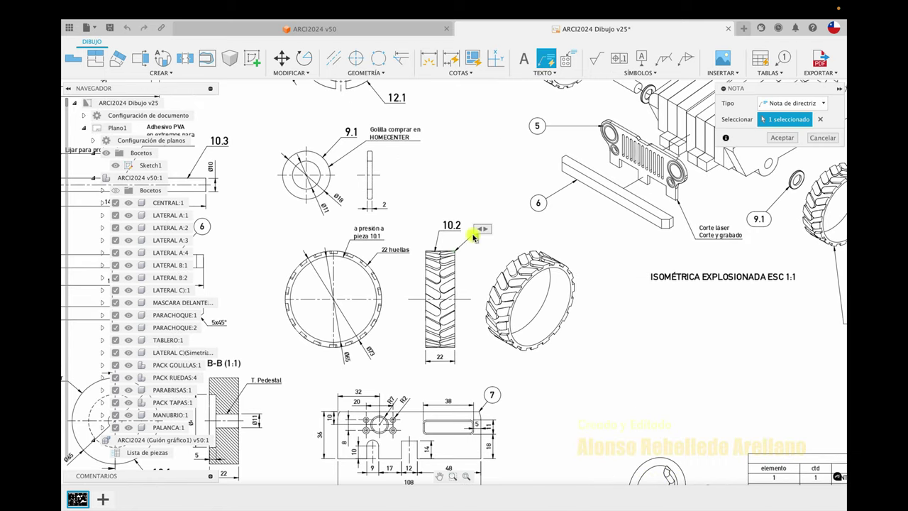
left_click(474, 238)
left_click(769, 121)
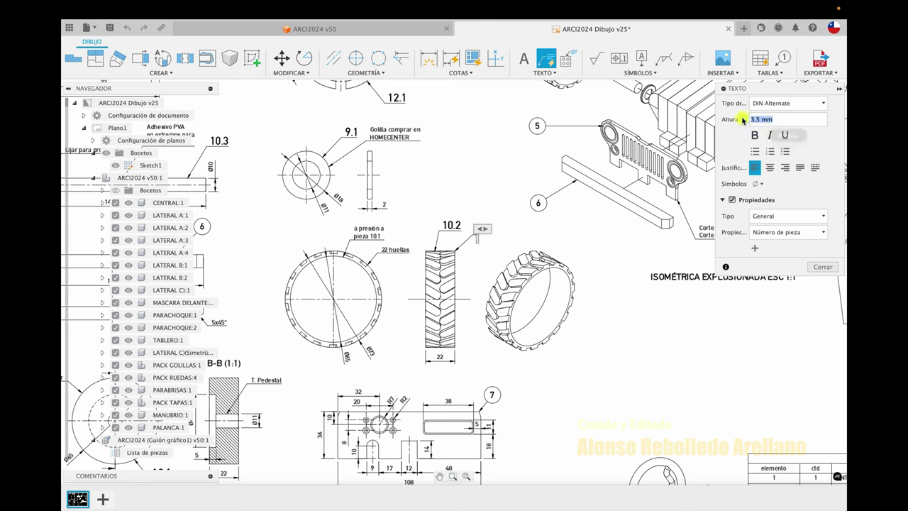
type("6")
key("Tab")
type("10.2")
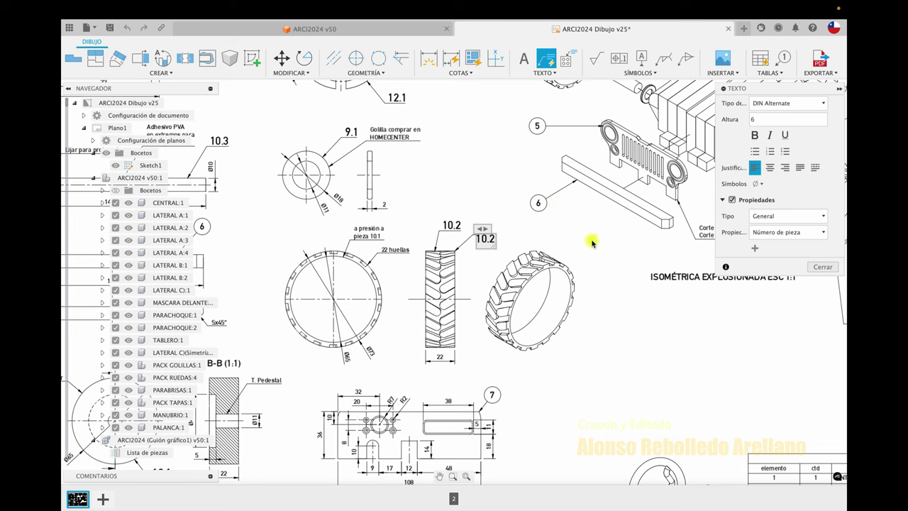
left_click(819, 268)
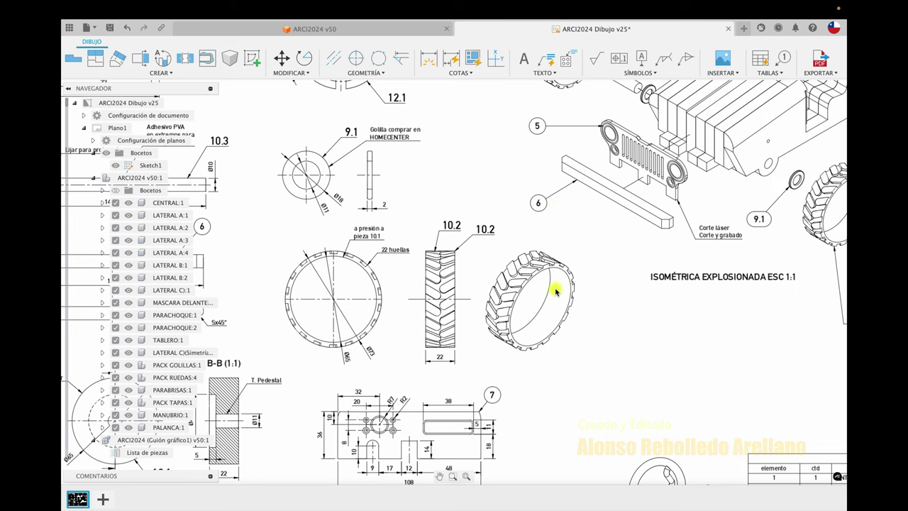
key("BackSpace")
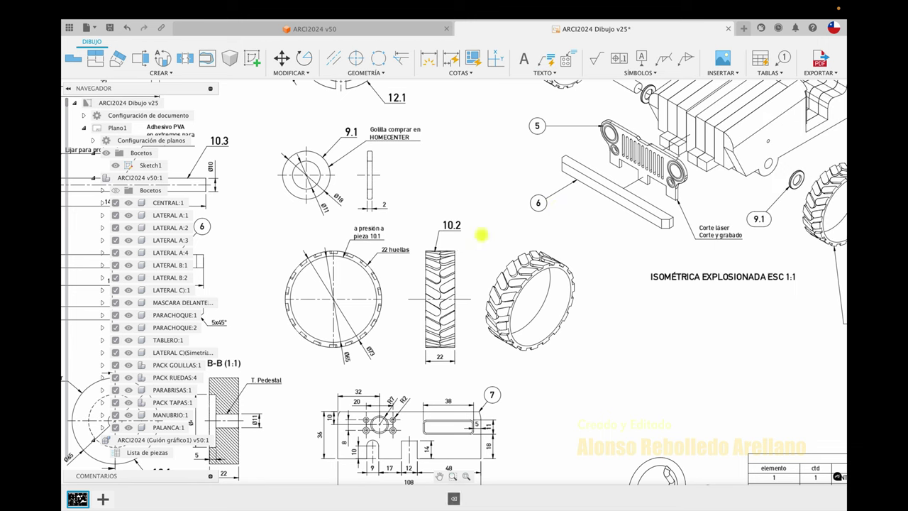
Collapse the ARCI2024 v50:1 node and the Navegador panel, then fit the whole sheet with F6.
scroll(482, 234, "down", 1)
scroll(483, 234, "down", 1)
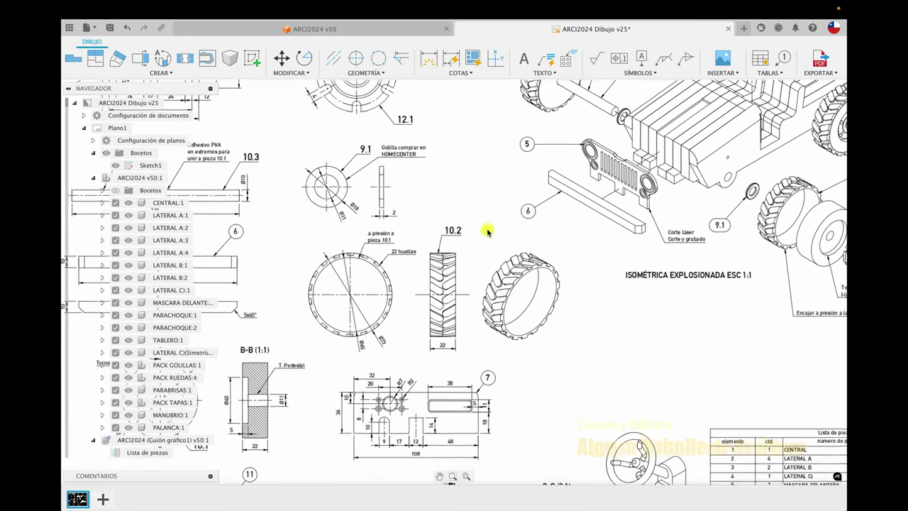
scroll(485, 231, "down", 1)
scroll(498, 224, "down", 1)
scroll(497, 221, "up", 2)
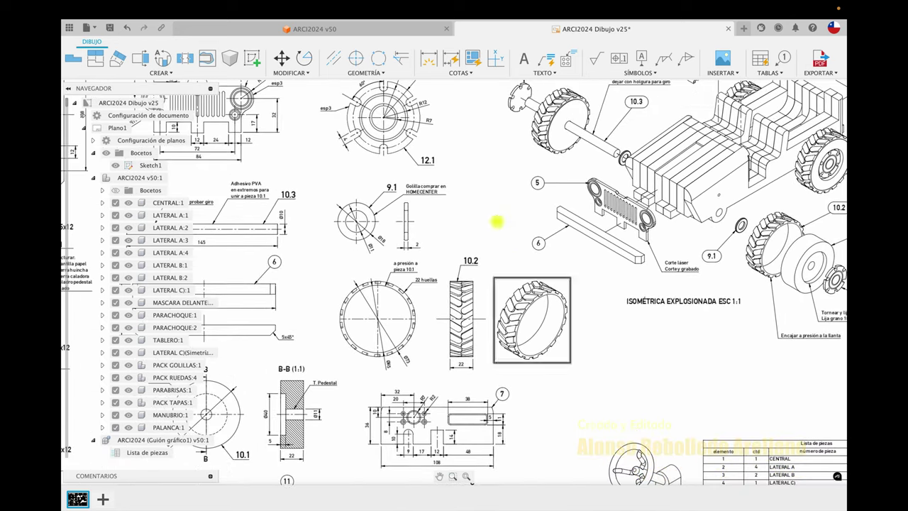
scroll(499, 219, "up", 2)
scroll(510, 214, "up", 2)
scroll(517, 212, "down", 1)
scroll(516, 211, "down", 1)
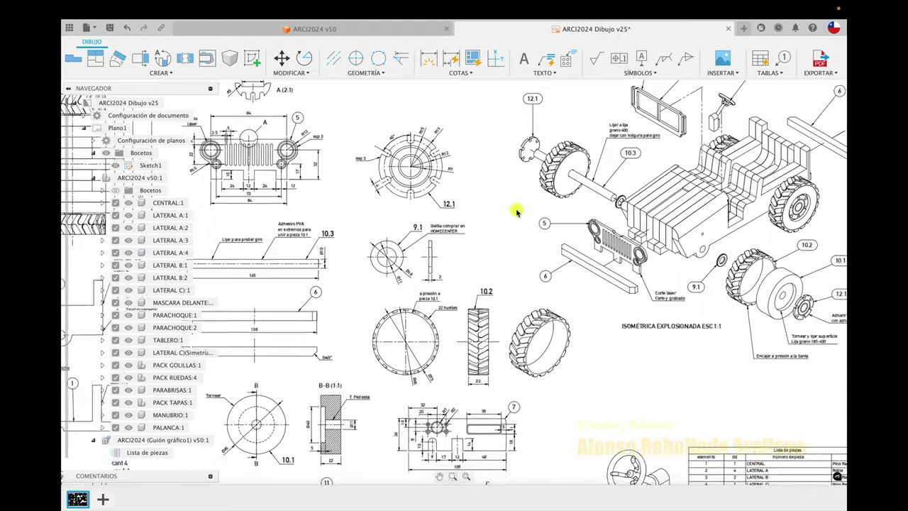
scroll(516, 212, "down", 1)
scroll(516, 211, "down", 1)
scroll(517, 211, "down", 1)
scroll(516, 211, "down", 1)
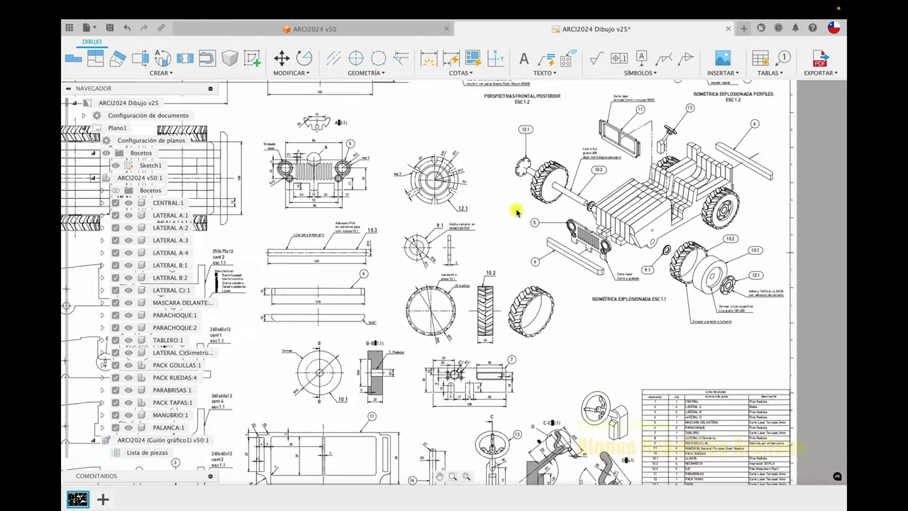
scroll(517, 211, "down", 1)
scroll(516, 211, "down", 1)
scroll(517, 211, "up", 1)
scroll(516, 211, "up", 1)
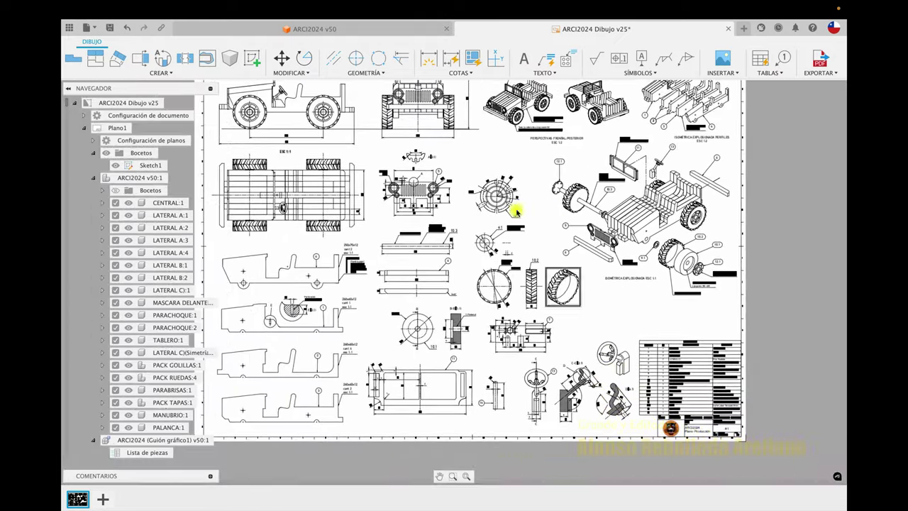
scroll(516, 212, "up", 1)
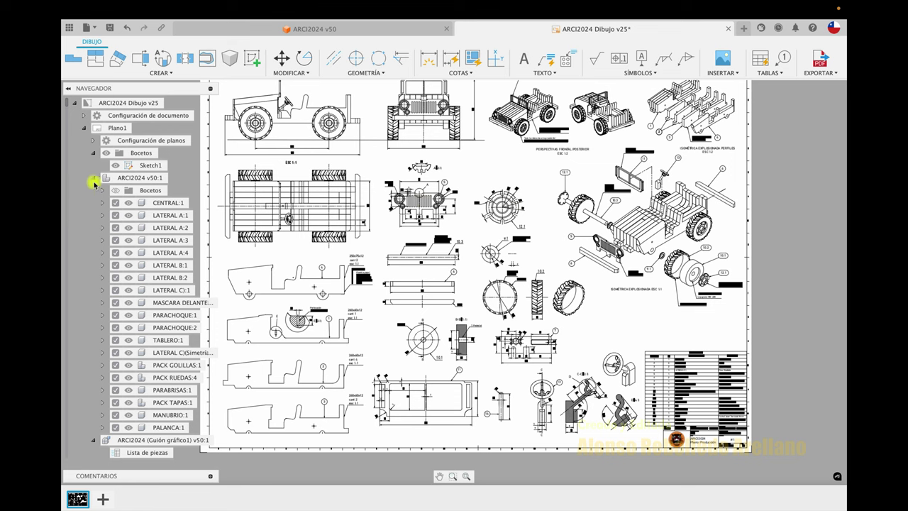
left_click(93, 178)
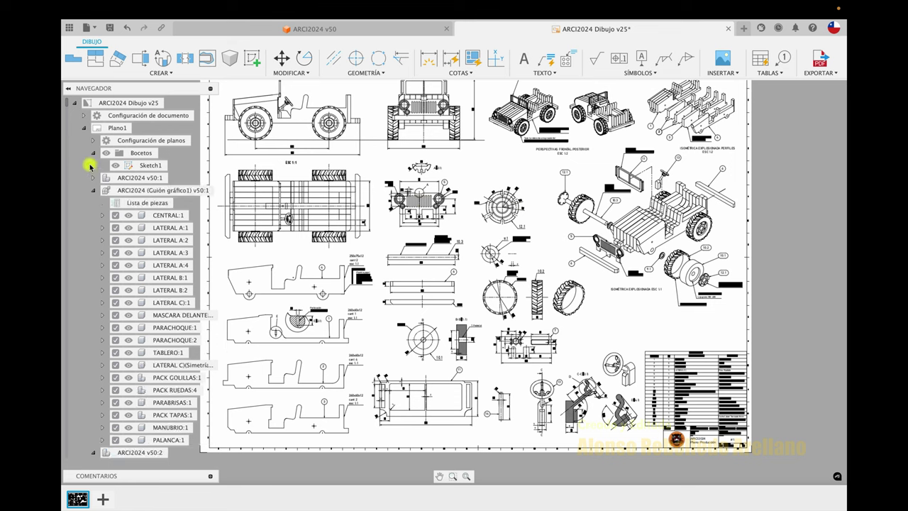
left_click(70, 89)
key("F6")
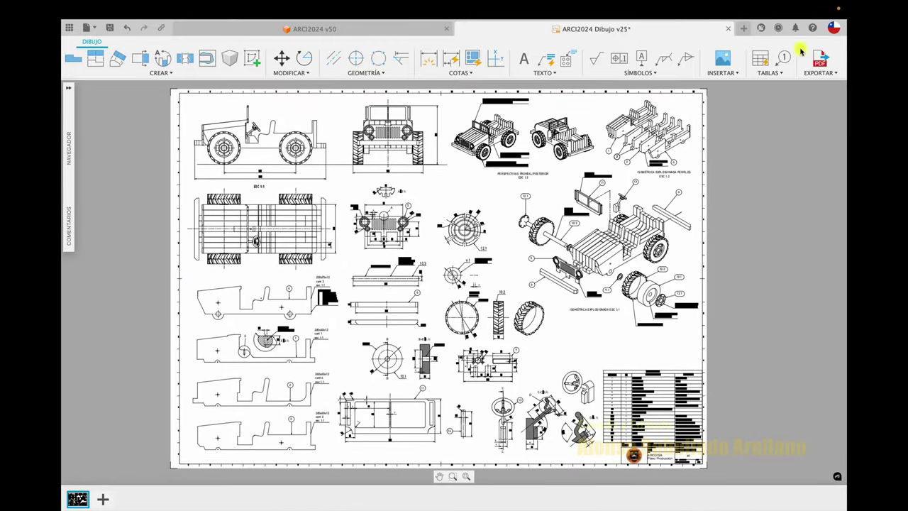
Export the drawing as PDF 'ARCI2024 Dibujo v25' to the Desktop with the default options.
left_click(820, 59)
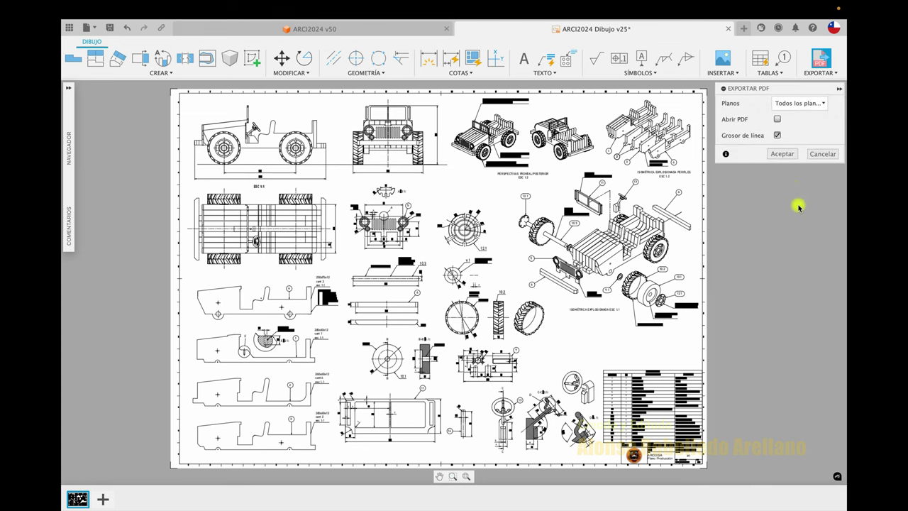
left_click(785, 156)
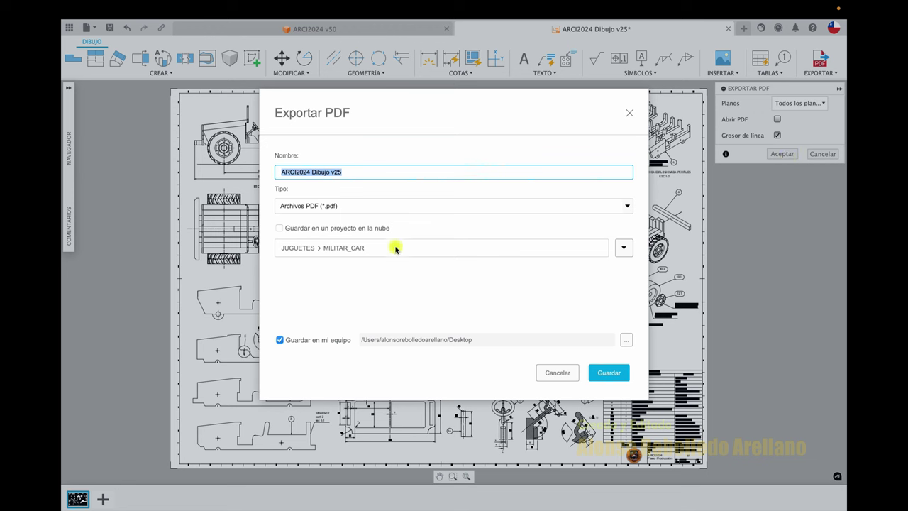
left_click(603, 373)
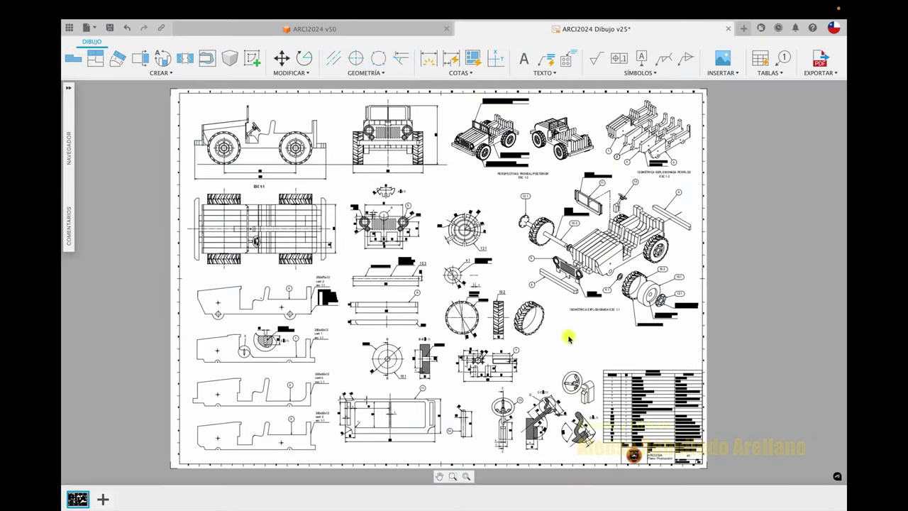
key("ctrl+Up")
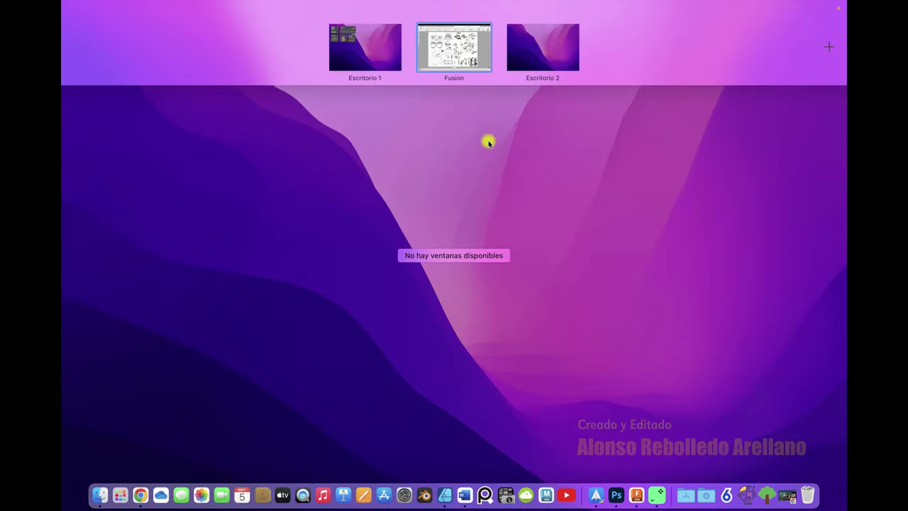
Open ARCI2024 Dibujo v25.pdf from the desktop in Preview.
left_click(541, 139)
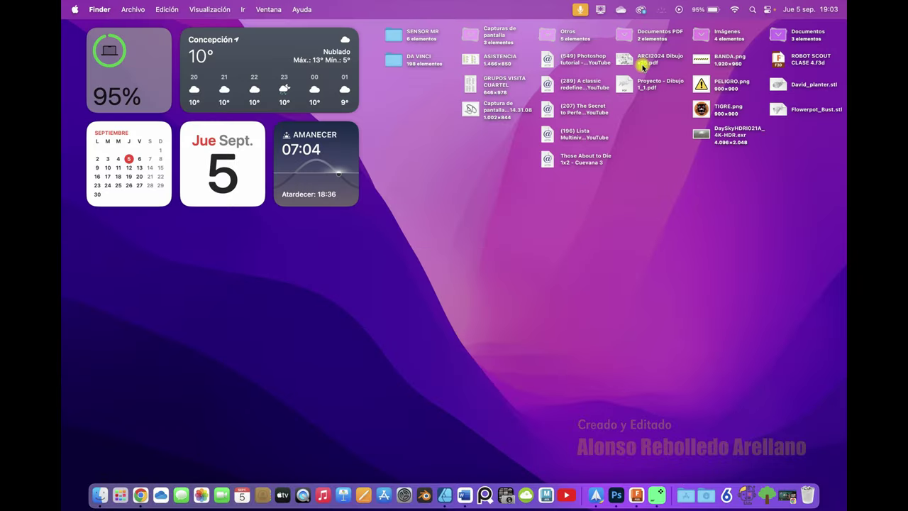
left_click(625, 63)
double_click(624, 63)
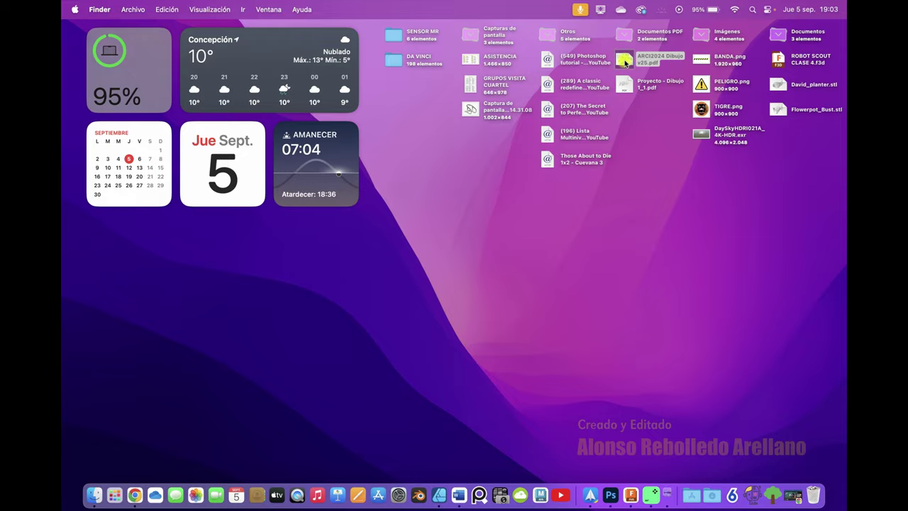
scroll(480, 339, "up", 5)
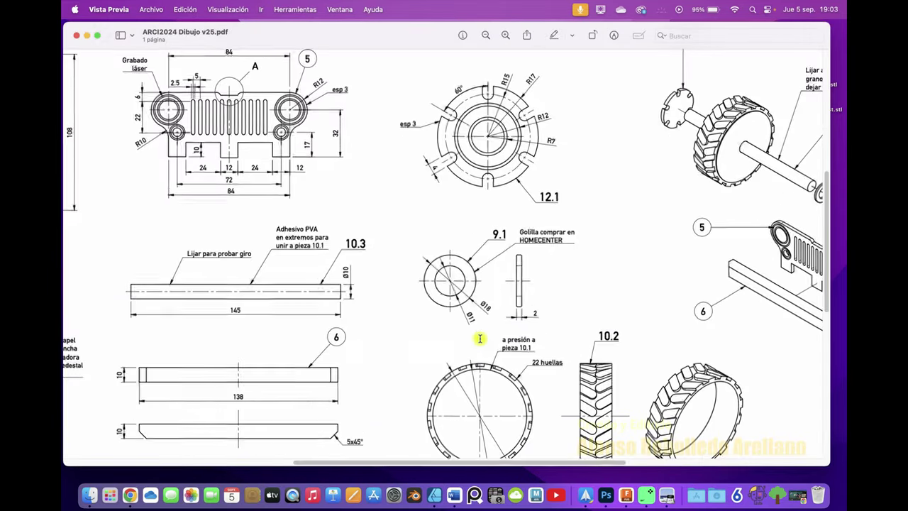
Switch the PDF to full screen and zoom into the drawing.
scroll(479, 339, "down", 5)
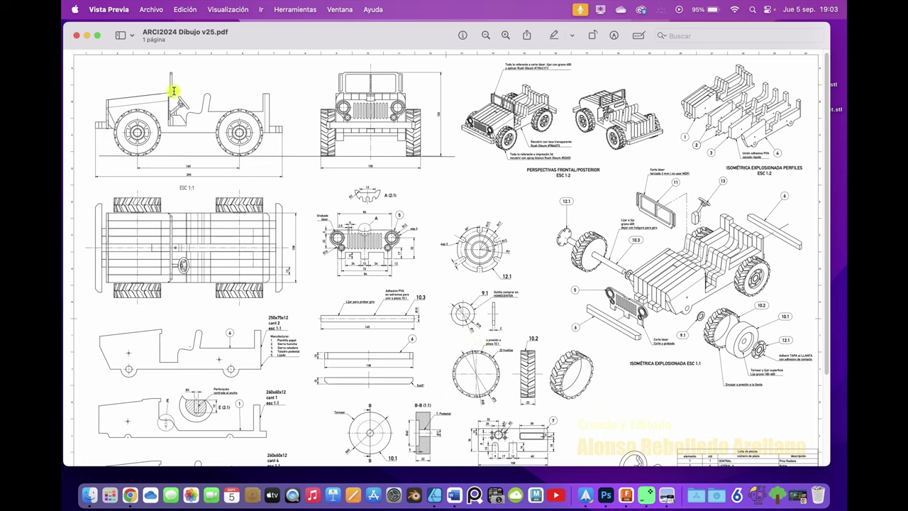
left_click(98, 37)
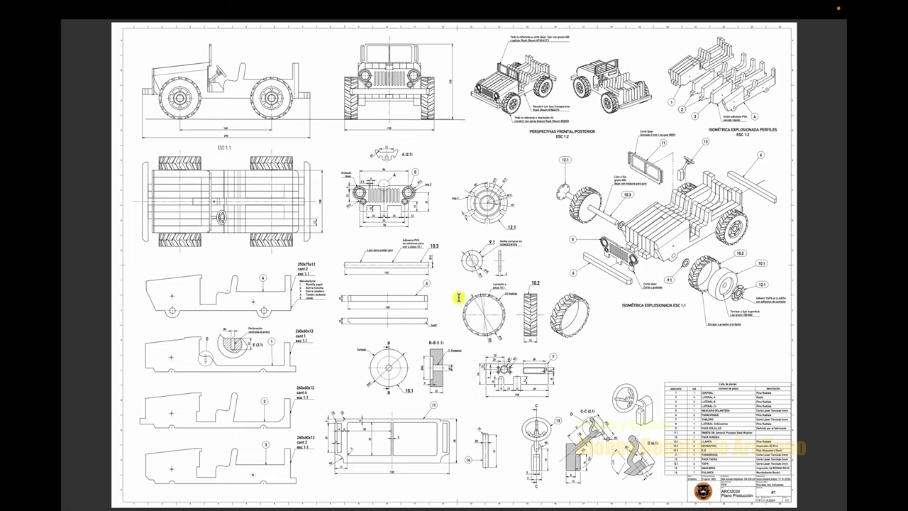
scroll(459, 297, "up", 2, "ctrl")
scroll(459, 298, "up", 2, "ctrl")
scroll(459, 297, "up", 2, "ctrl")
scroll(459, 297, "up", 1, "ctrl")
scroll(459, 298, "right", 3)
scroll(459, 297, "down", 2)
scroll(459, 298, "down", 5)
scroll(459, 298, "down", 4)
Pan and zoom around the sheet to review the 10.2 tyre callout and the PERSPECTIVAS FRONTAL/POSTERIOR exploded view.
scroll(458, 283, "right", 1)
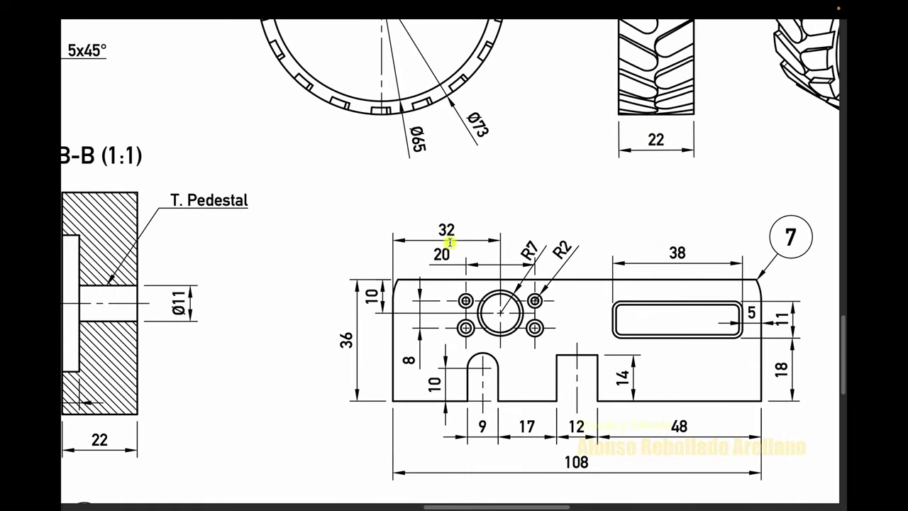
scroll(442, 321, "right", 5)
scroll(442, 324, "down", 2, "ctrl")
scroll(449, 314, "up", 3)
scroll(447, 319, "up", 4)
scroll(447, 318, "right", 5)
scroll(449, 319, "right", 3)
scroll(448, 319, "up", 1)
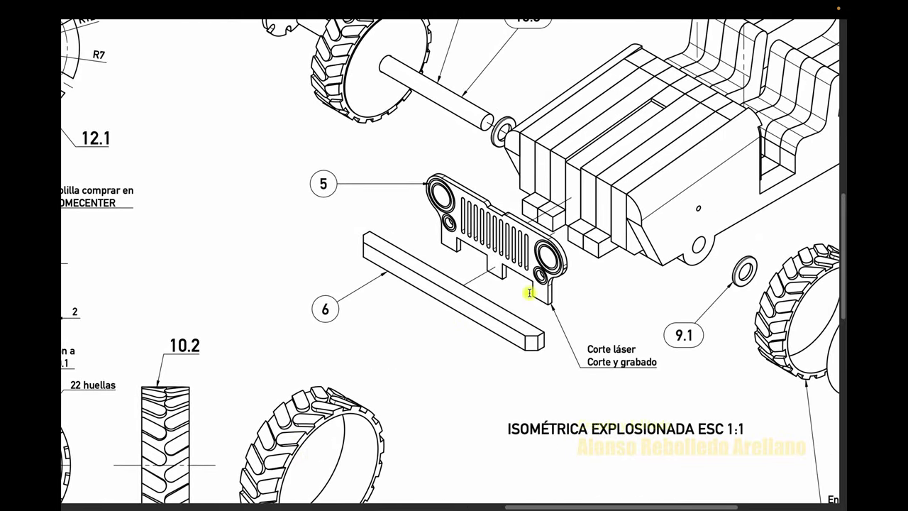
scroll(529, 293, "down", 2, "ctrl")
scroll(537, 279, "down", 2, "ctrl")
scroll(538, 280, "down", 1, "ctrl")
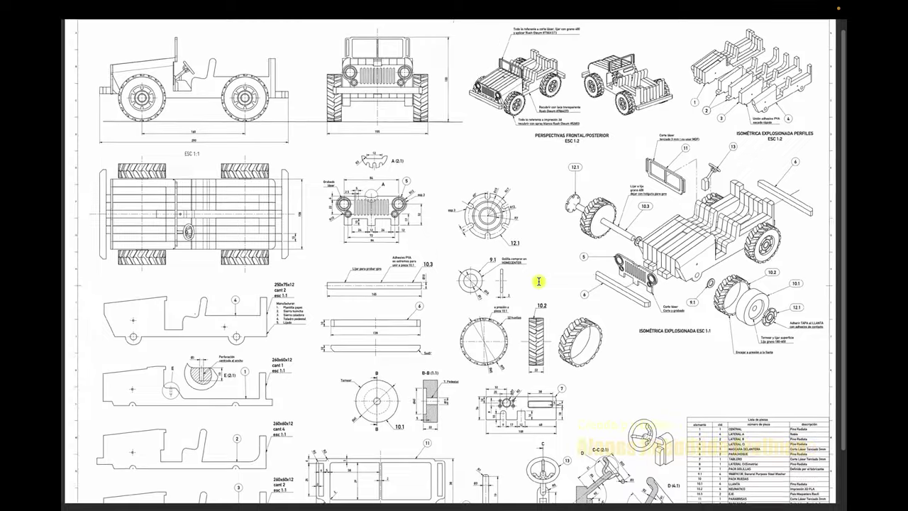
scroll(540, 281, "down", 1, "ctrl")
scroll(540, 281, "up", 2, "ctrl")
scroll(540, 281, "up", 1, "ctrl")
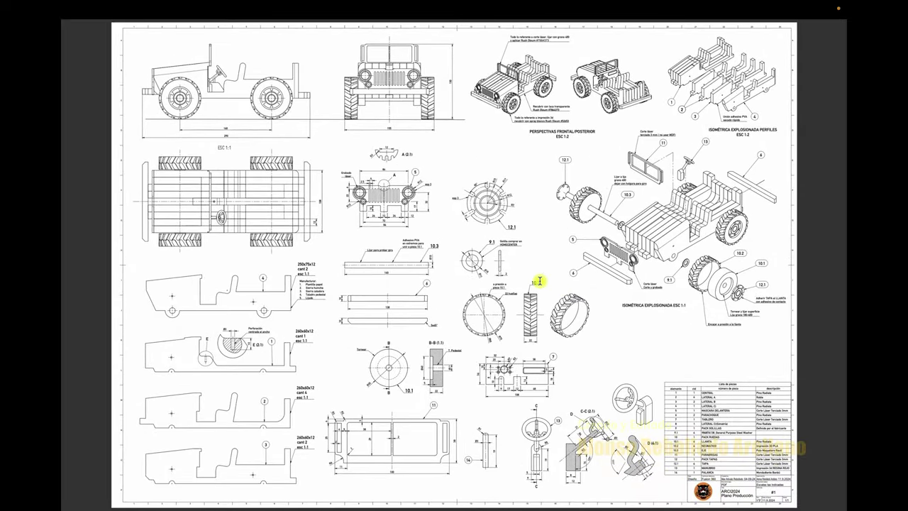
scroll(540, 281, "up", 1, "ctrl")
scroll(540, 280, "up", 2, "ctrl")
scroll(540, 281, "up", 2, "ctrl")
scroll(540, 281, "up", 1, "ctrl")
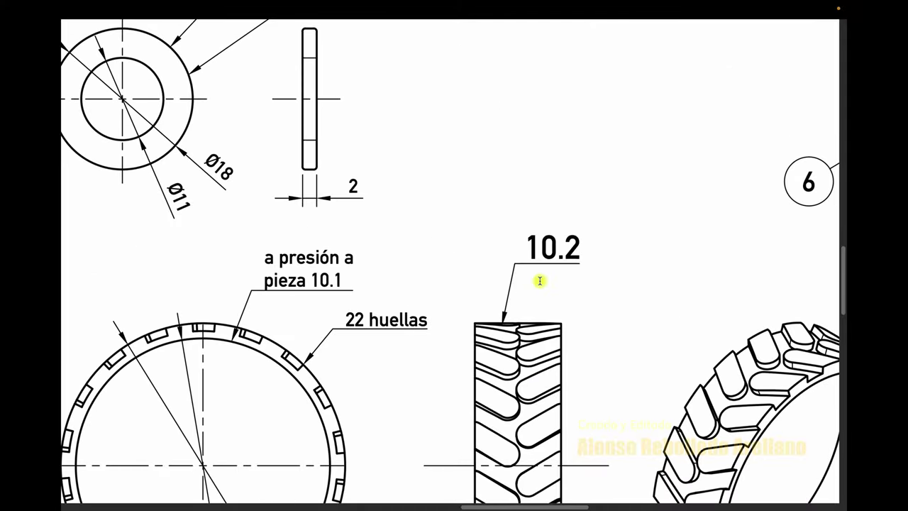
scroll(540, 282, "left", 1)
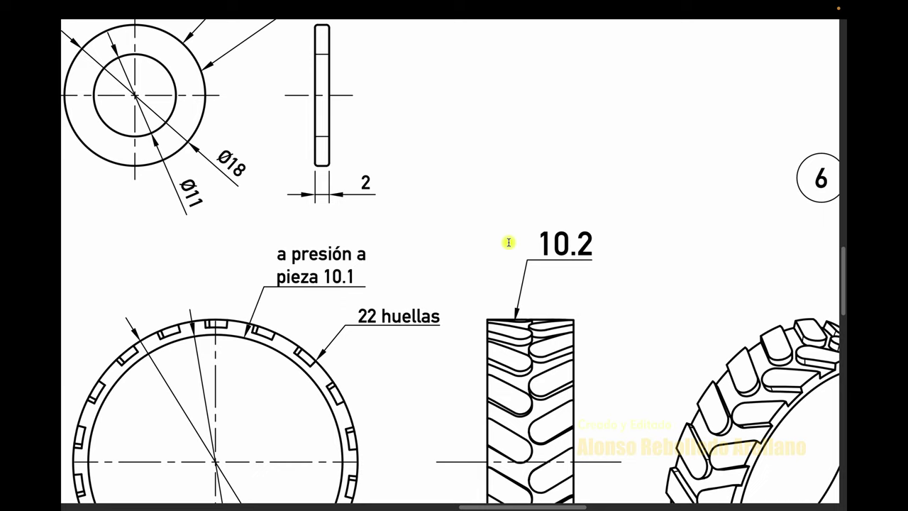
scroll(535, 256, "right", 2)
scroll(431, 271, "down", 2, "ctrl")
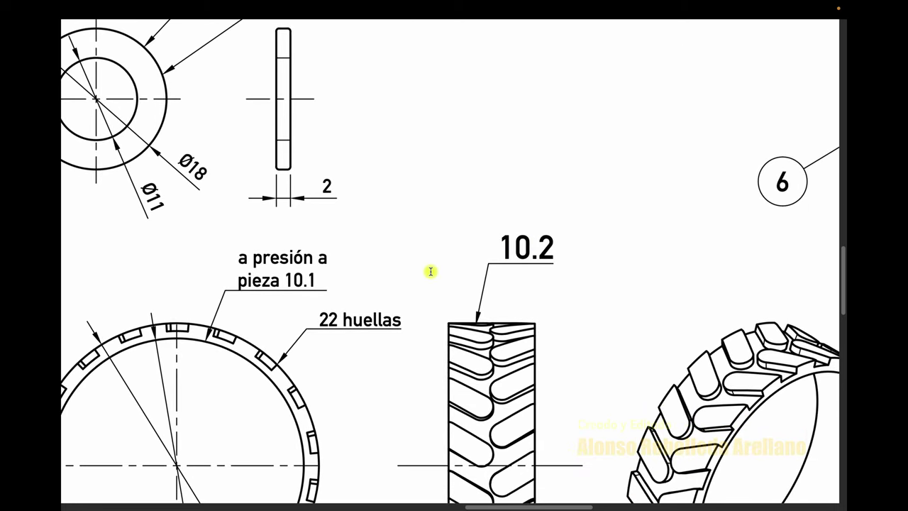
scroll(431, 271, "down", 3, "ctrl")
scroll(430, 271, "up", 1)
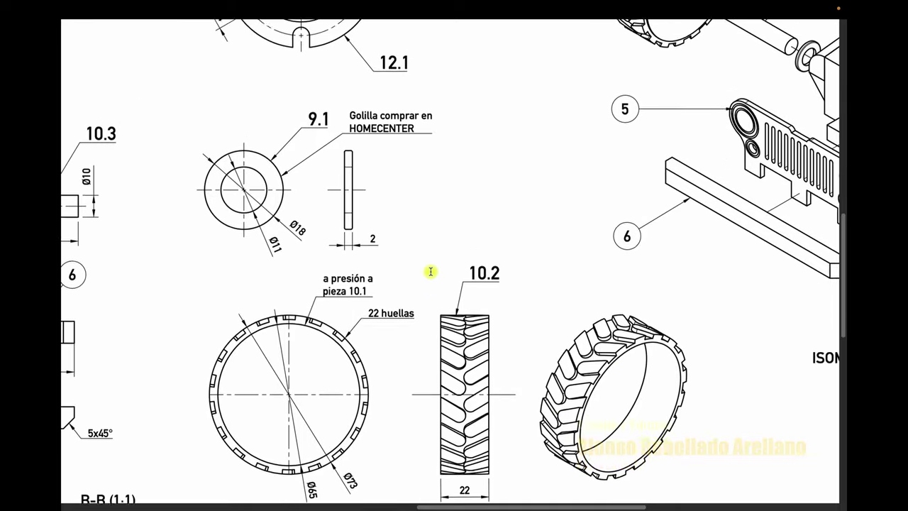
scroll(431, 271, "up", 2)
scroll(431, 271, "up", 5)
scroll(431, 271, "right", 3)
scroll(430, 271, "up", 3)
scroll(430, 271, "right", 2)
scroll(431, 271, "up", 1)
scroll(431, 271, "right", 1)
scroll(430, 271, "down", 1)
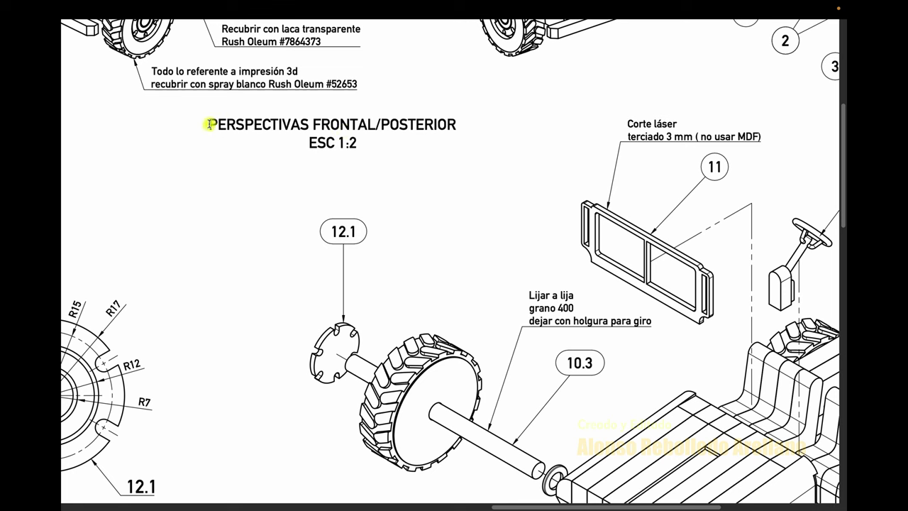
left_click_drag(210, 124, 438, 135)
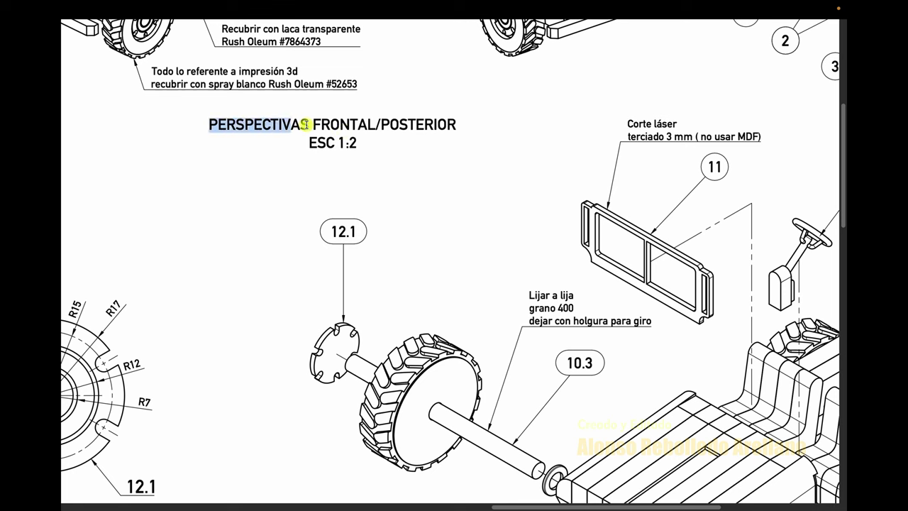
left_click(437, 135)
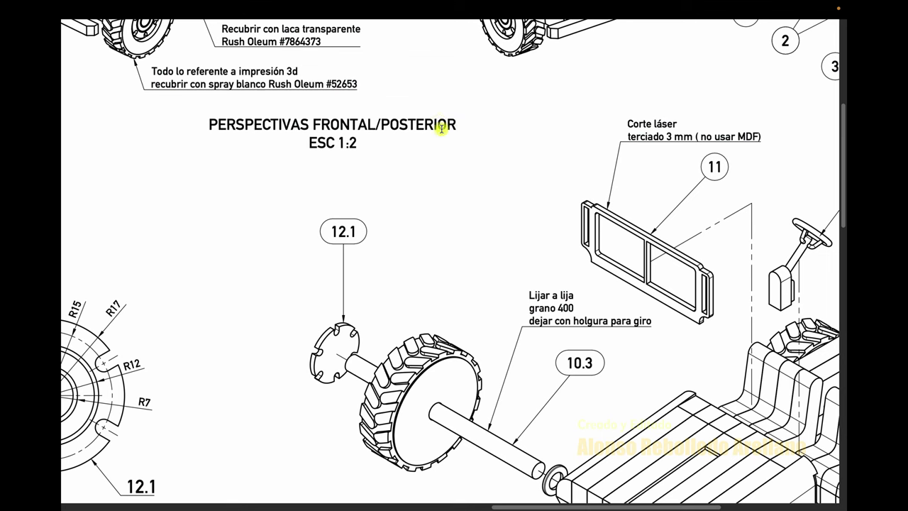
scroll(430, 119, "up", 5, "ctrl")
scroll(426, 121, "up", 3, "ctrl")
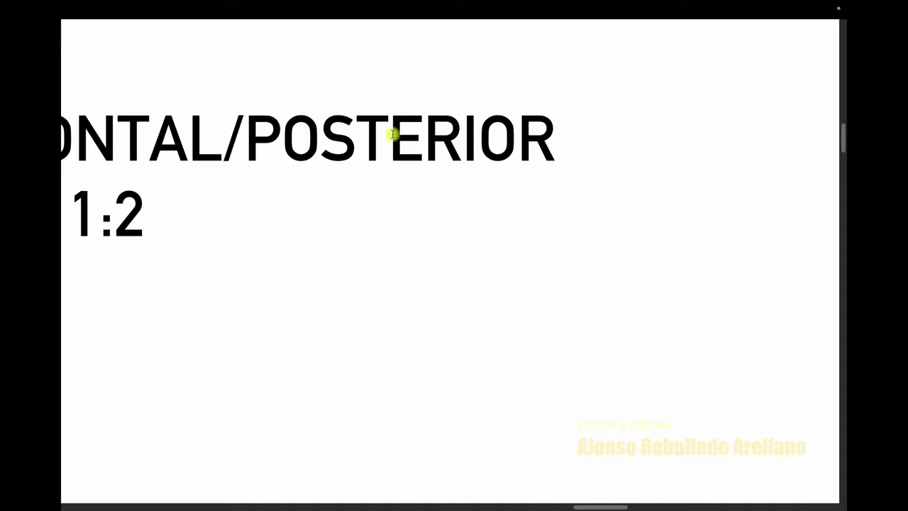
scroll(380, 225, "down", 3, "ctrl")
scroll(382, 221, "down", 3, "ctrl")
scroll(382, 220, "down", 3, "ctrl")
scroll(383, 221, "down", 2, "ctrl")
scroll(382, 220, "down", 2, "ctrl")
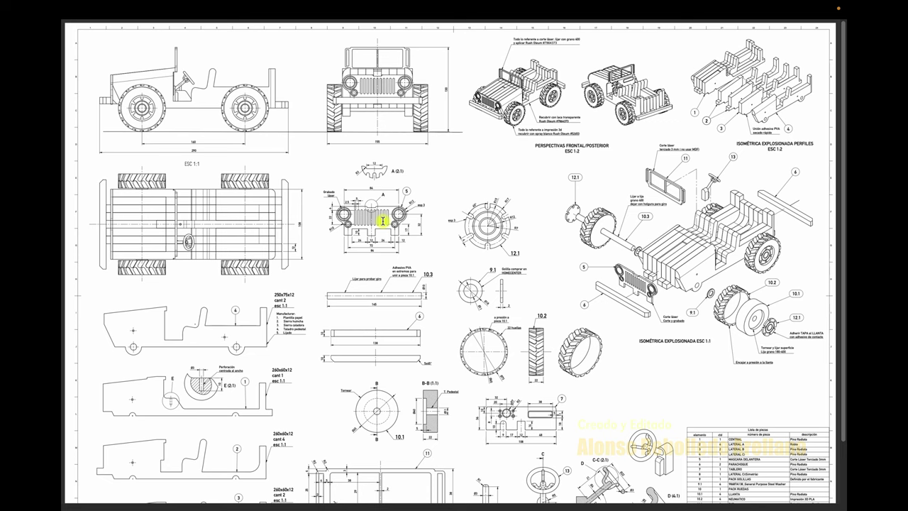
Exit full screen with Esc so the whole jeep drawing page shows in a normal Preview window.
scroll(384, 221, "down", 3)
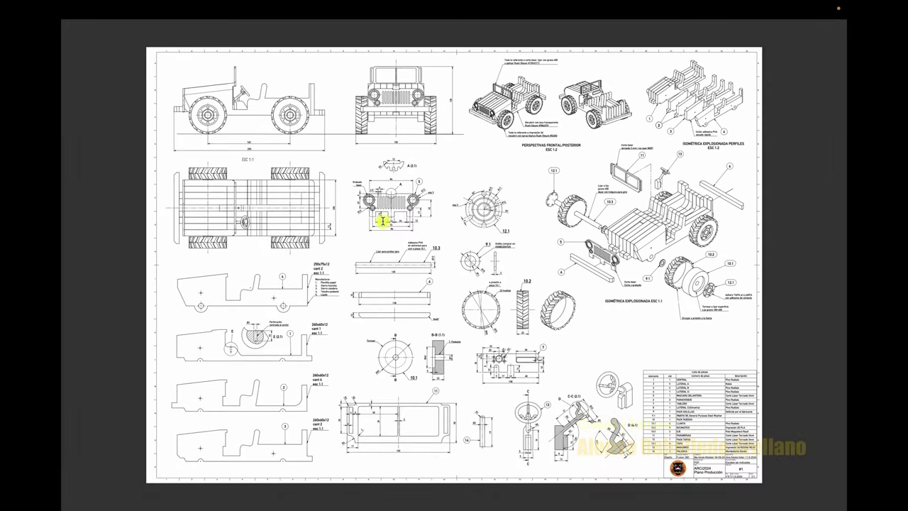
scroll(383, 221, "up", 2)
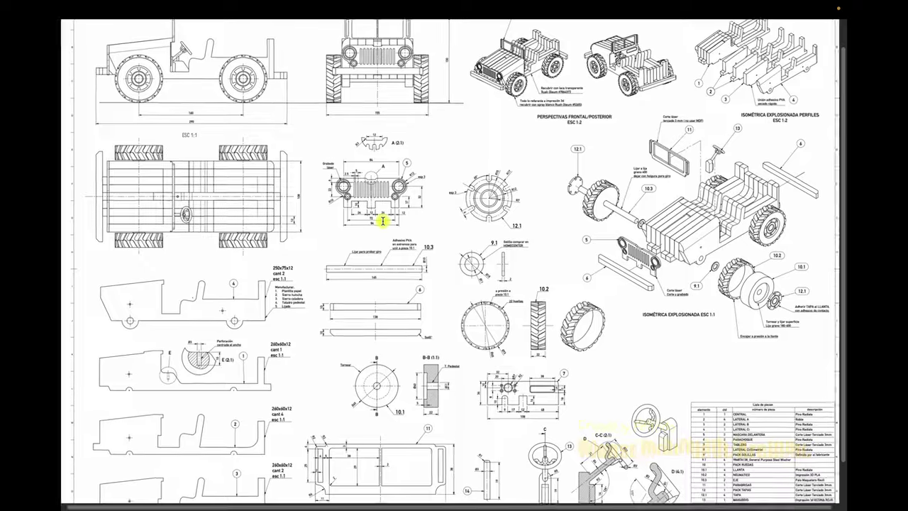
scroll(383, 222, "up", 3)
scroll(383, 221, "up", 2)
scroll(383, 221, "up", 2)
scroll(383, 222, "up", 2)
scroll(383, 222, "up", 2)
scroll(383, 221, "right", 2)
scroll(383, 222, "right", 5)
scroll(383, 221, "right", 2)
scroll(383, 221, "left", 2)
scroll(383, 222, "left", 5)
scroll(383, 221, "left", 3)
scroll(384, 222, "left", 2)
scroll(383, 221, "left", 1)
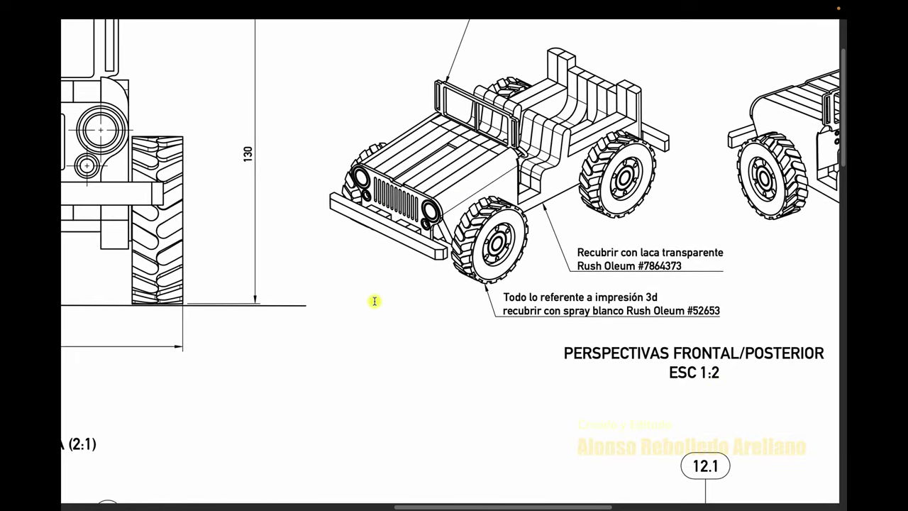
scroll(375, 301, "left", 2)
key("Escape")
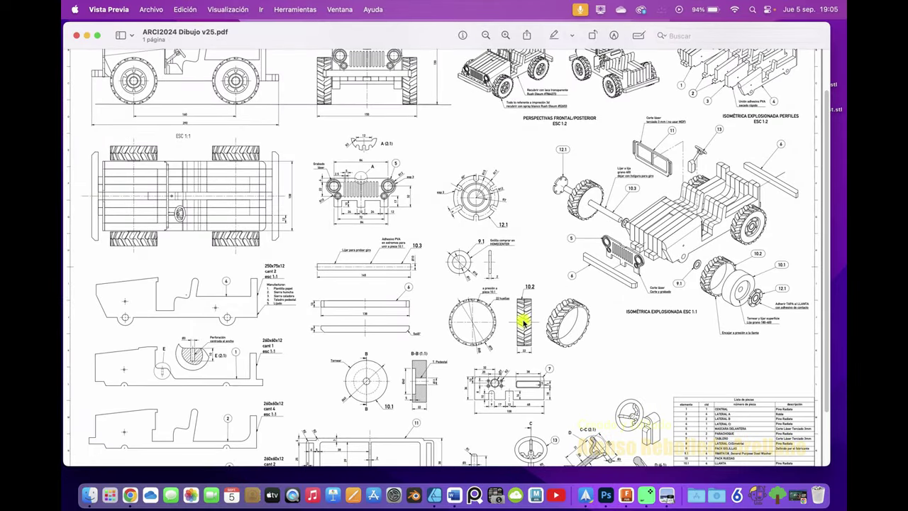
scroll(534, 258, "up", 2)
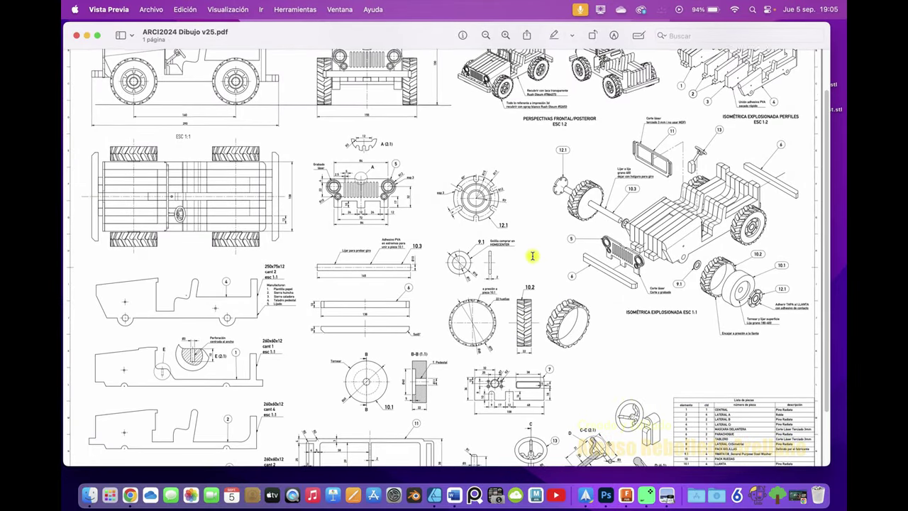
scroll(534, 259, "up", 2)
scroll(534, 258, "up", 1)
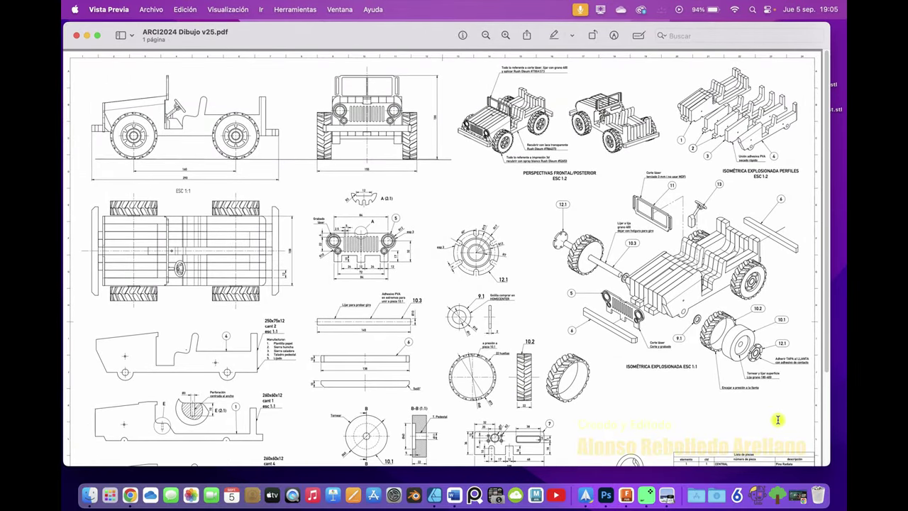